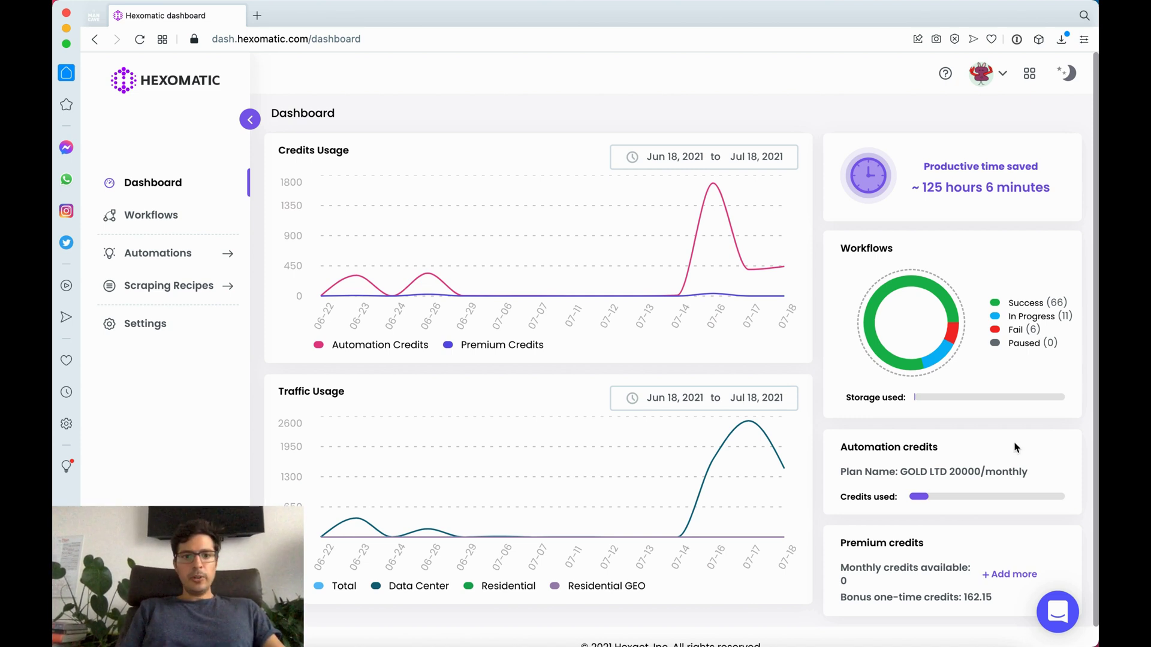
Step: From the Scraping Recipes list, create a new blank recipe named 'New Recipe 18.07.21 01:04:33'
left_click(172, 289)
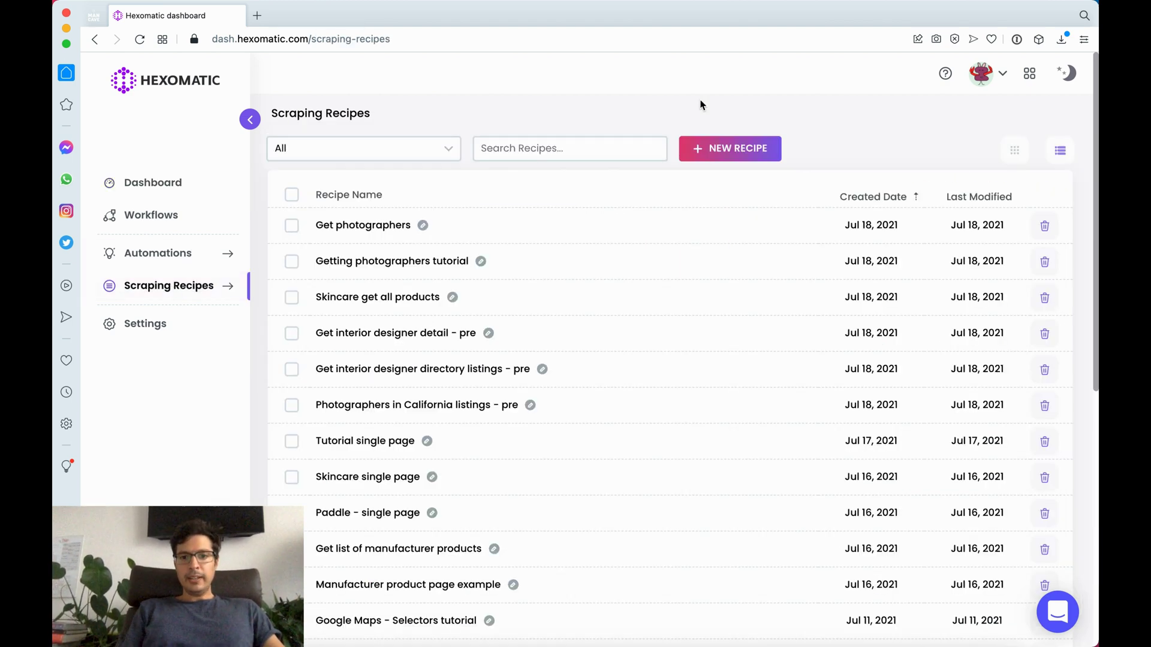
left_click(746, 155)
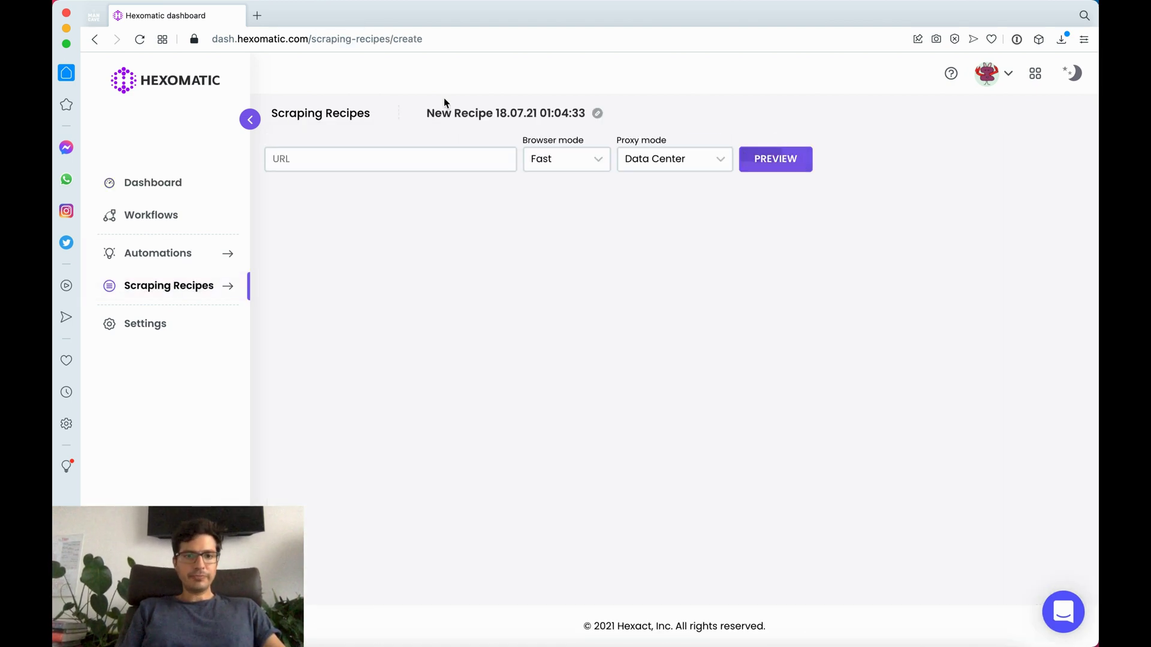
Step: Switch to the skincare store and browse its product listing grid
left_click(92, 18)
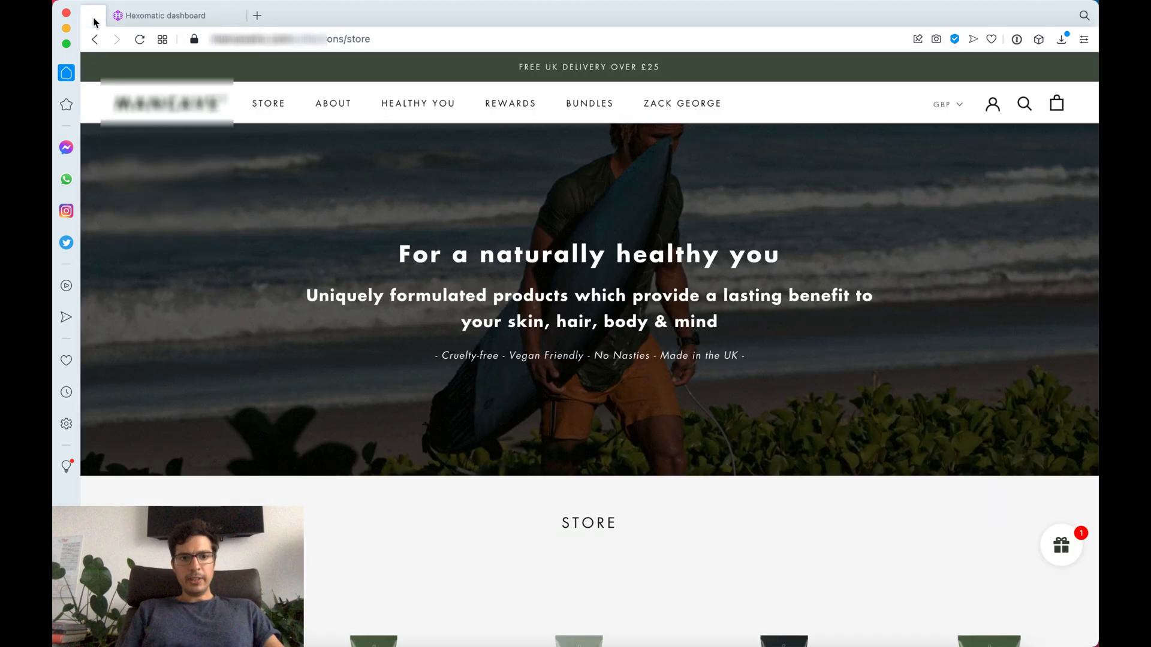
scroll(662, 275, "down", 1)
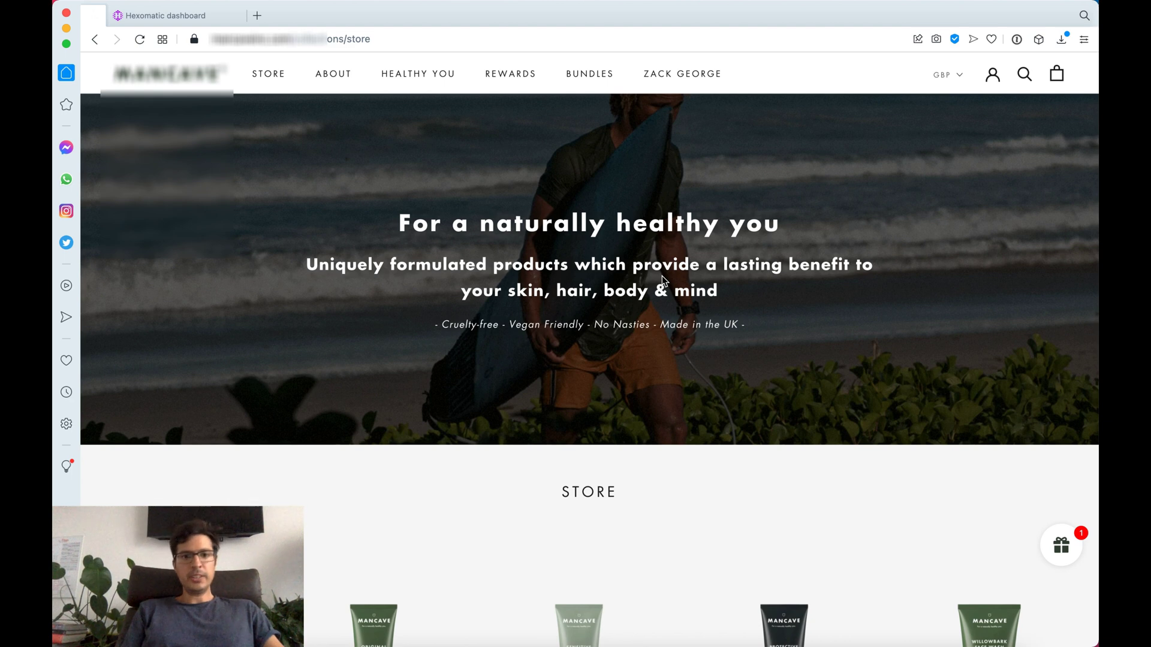
scroll(662, 280, "down", 8)
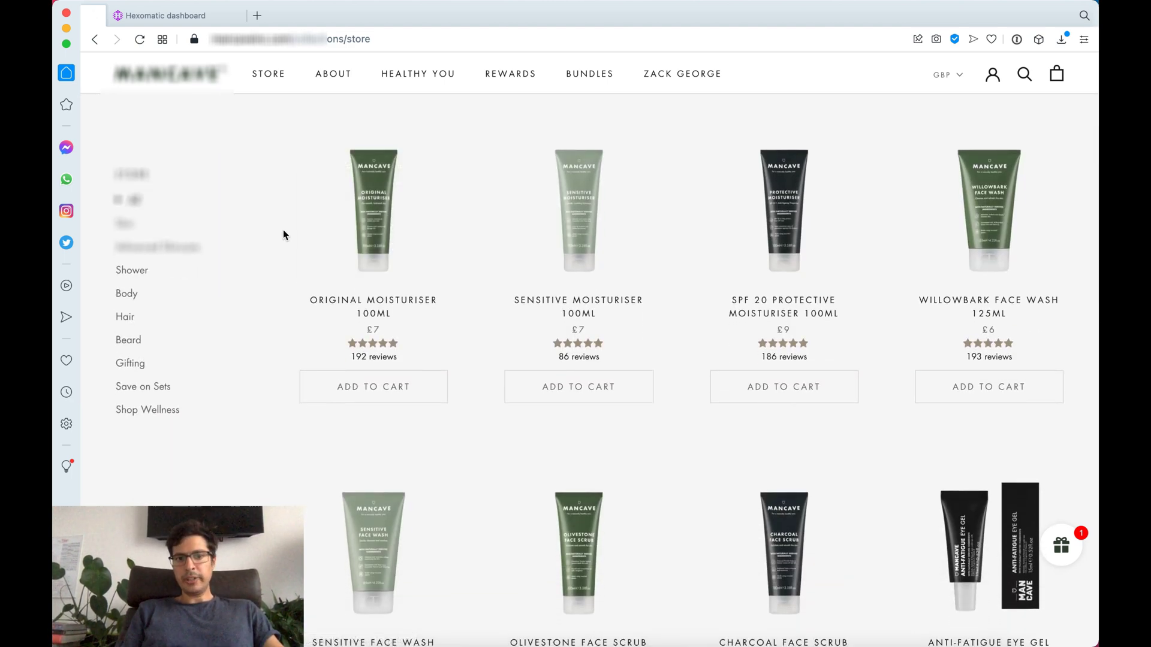
scroll(879, 274, "down", 12)
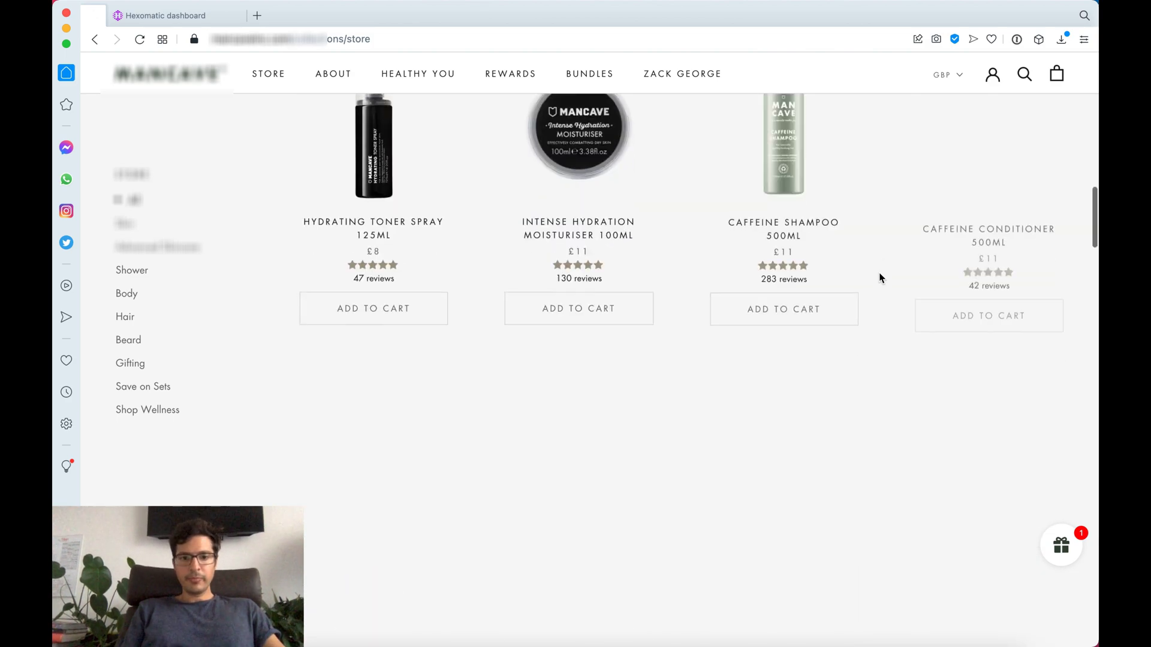
scroll(880, 277, "up", 20)
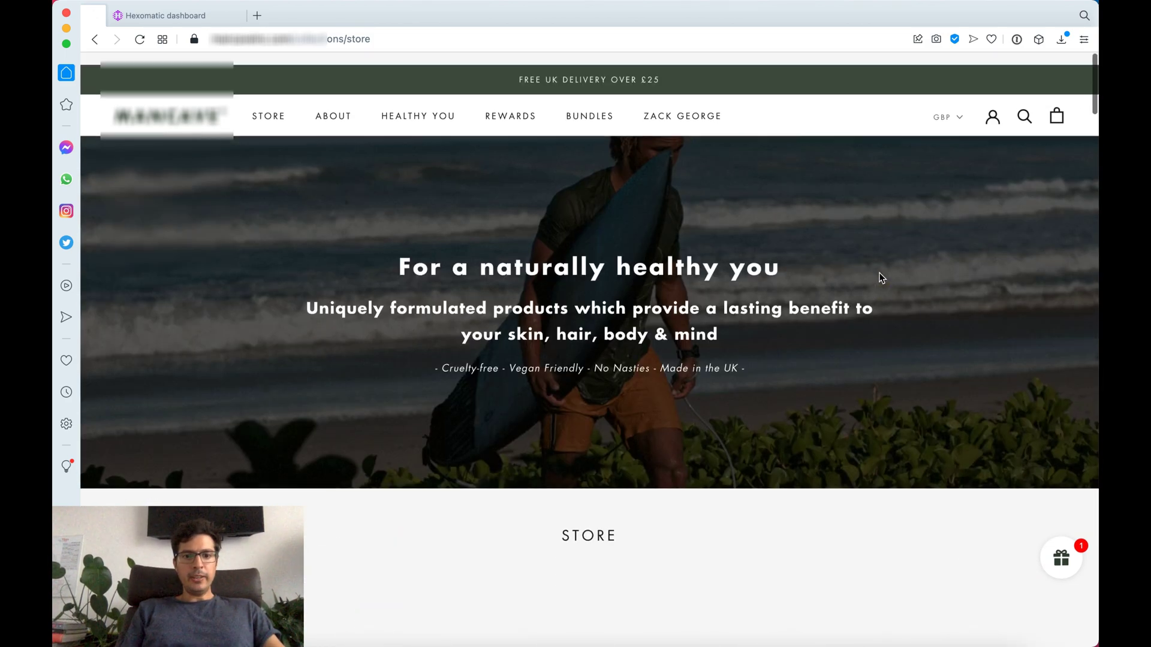
scroll(880, 277, "down", 10)
scroll(880, 277, "up", 5)
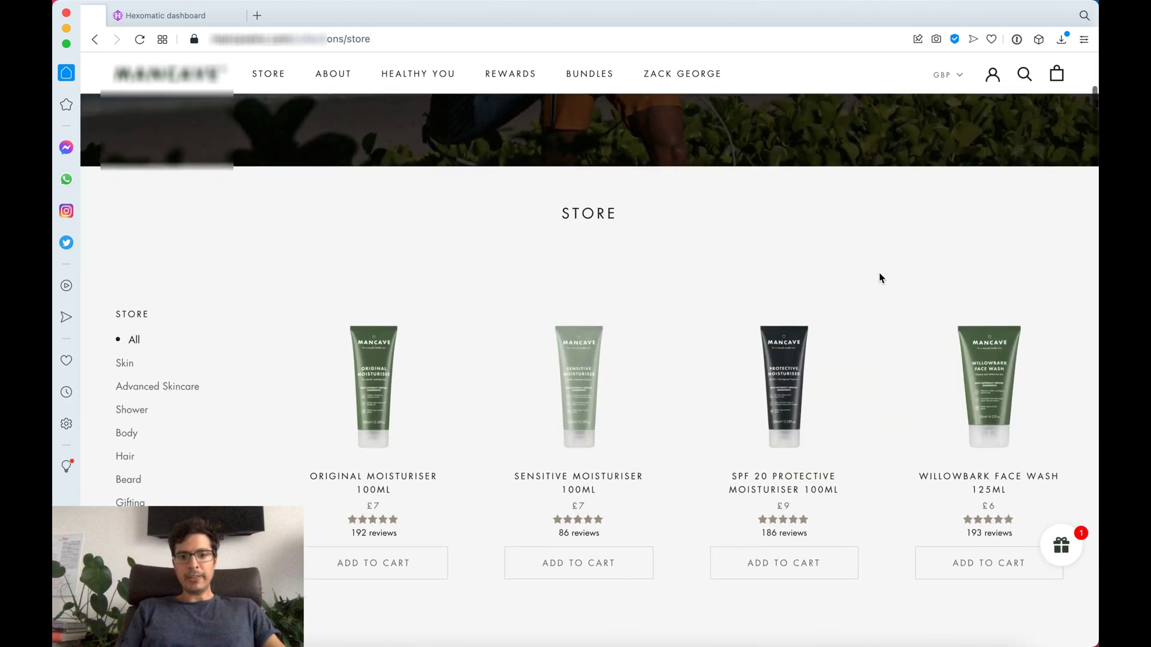
scroll(879, 274, "down", 2)
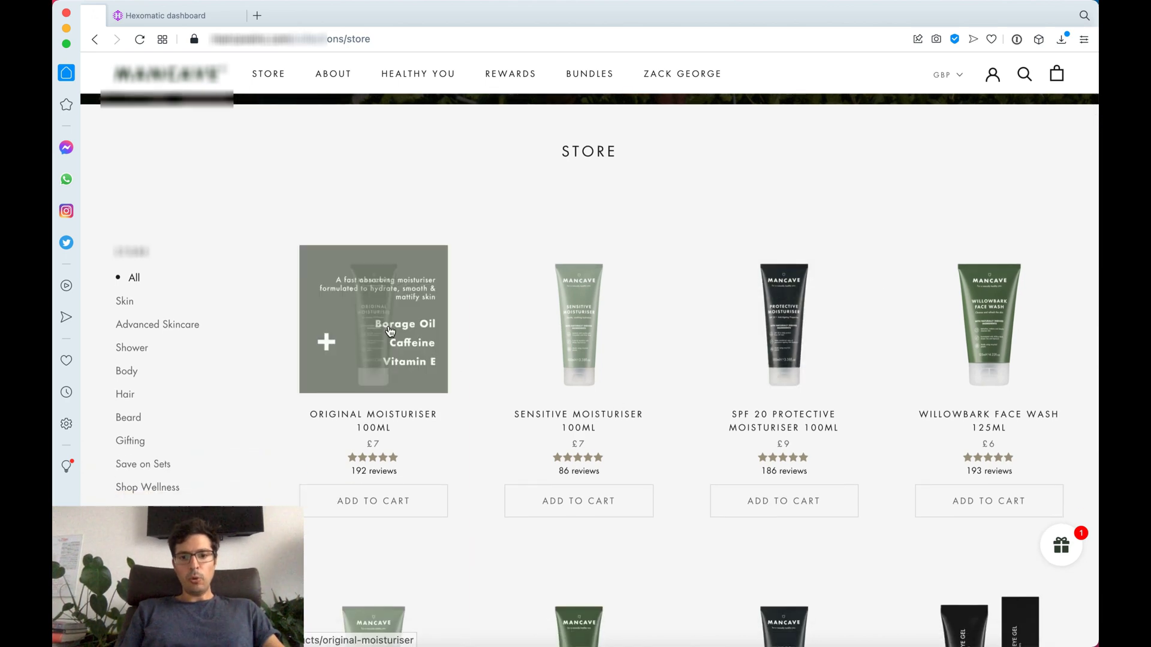
scroll(917, 362, "down", 10)
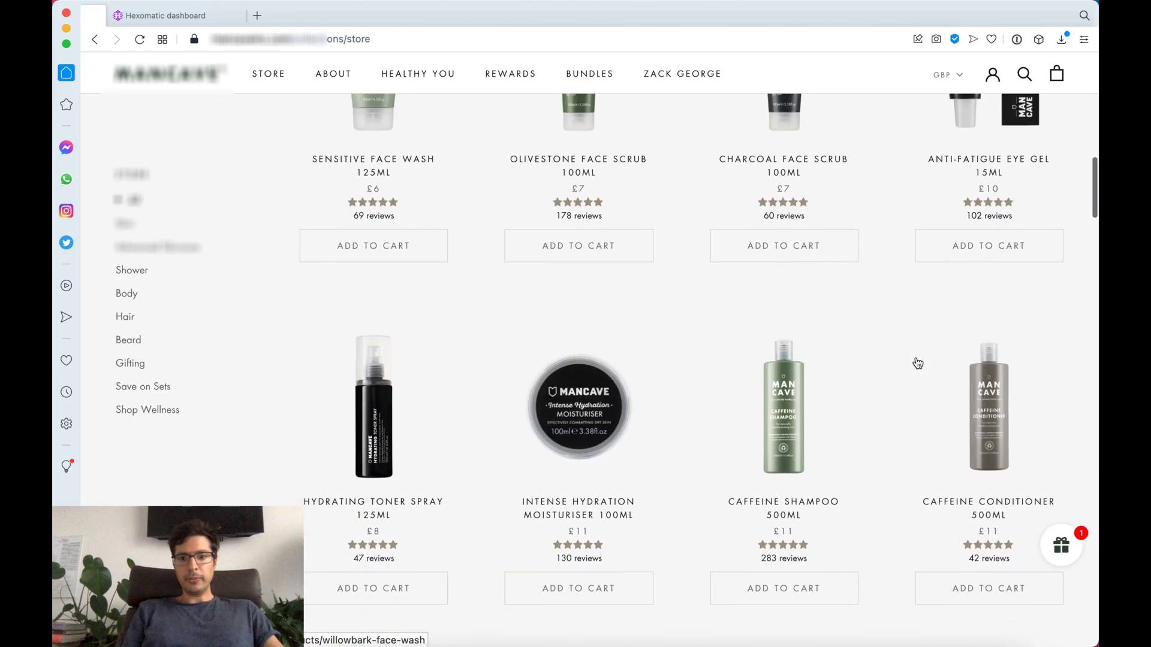
scroll(917, 362, "up", 10)
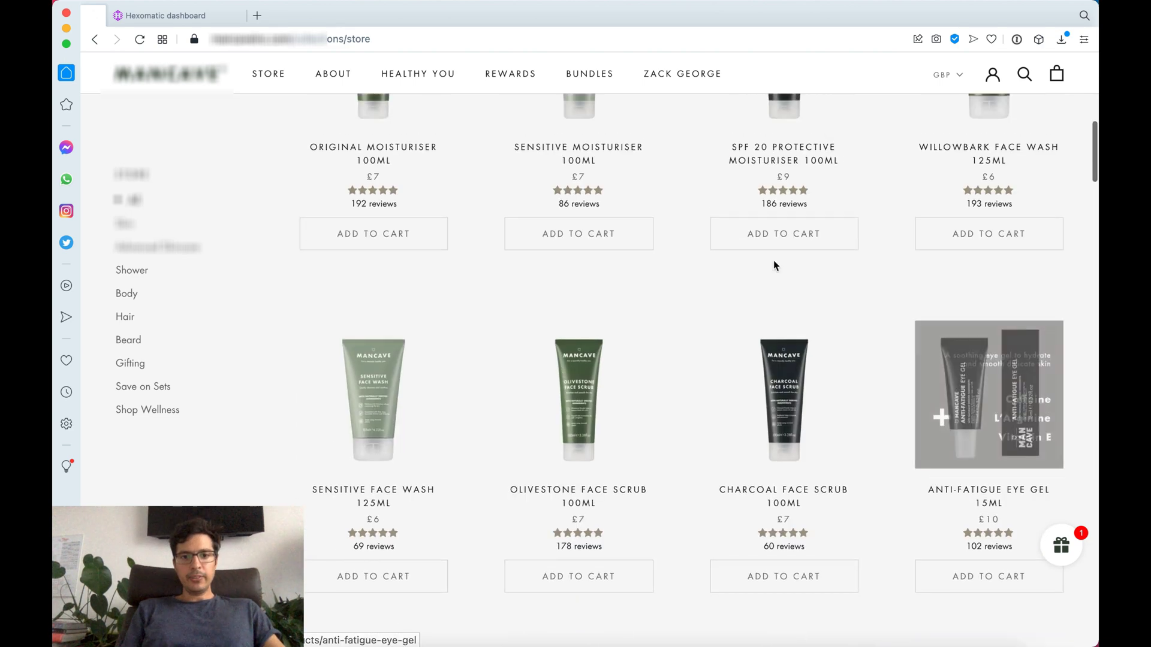
scroll(727, 244, "up", 8)
scroll(617, 288, "down", 2)
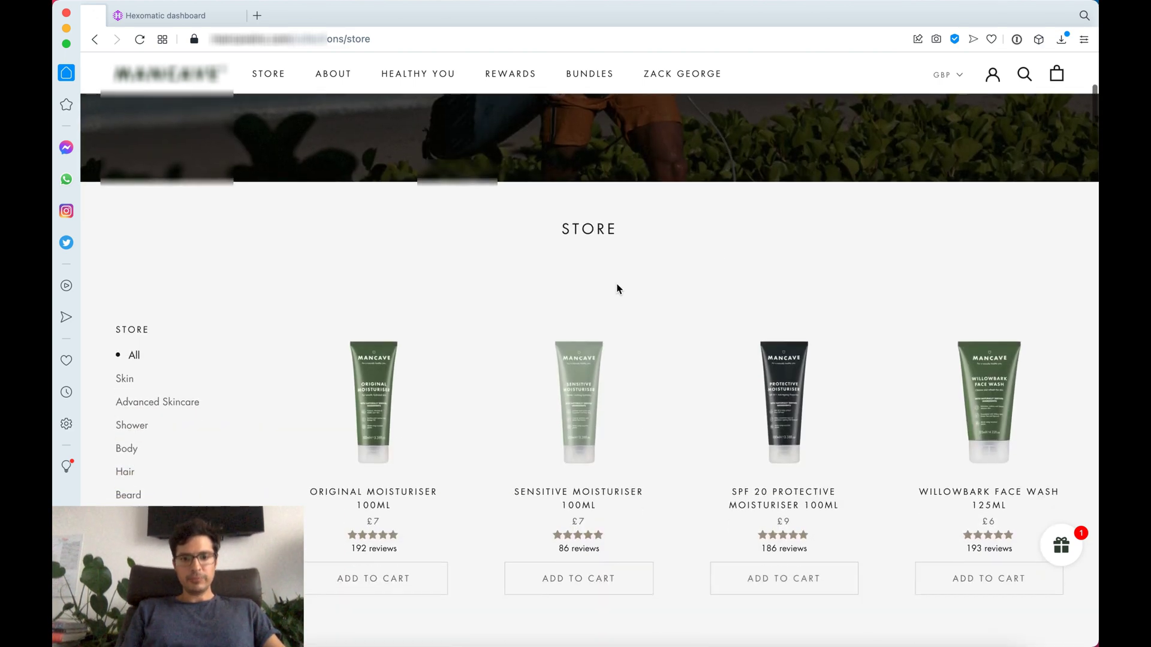
Step: View the Original Moisturiser 100ML product, return to the listing, and copy the store page URL
left_click(394, 426)
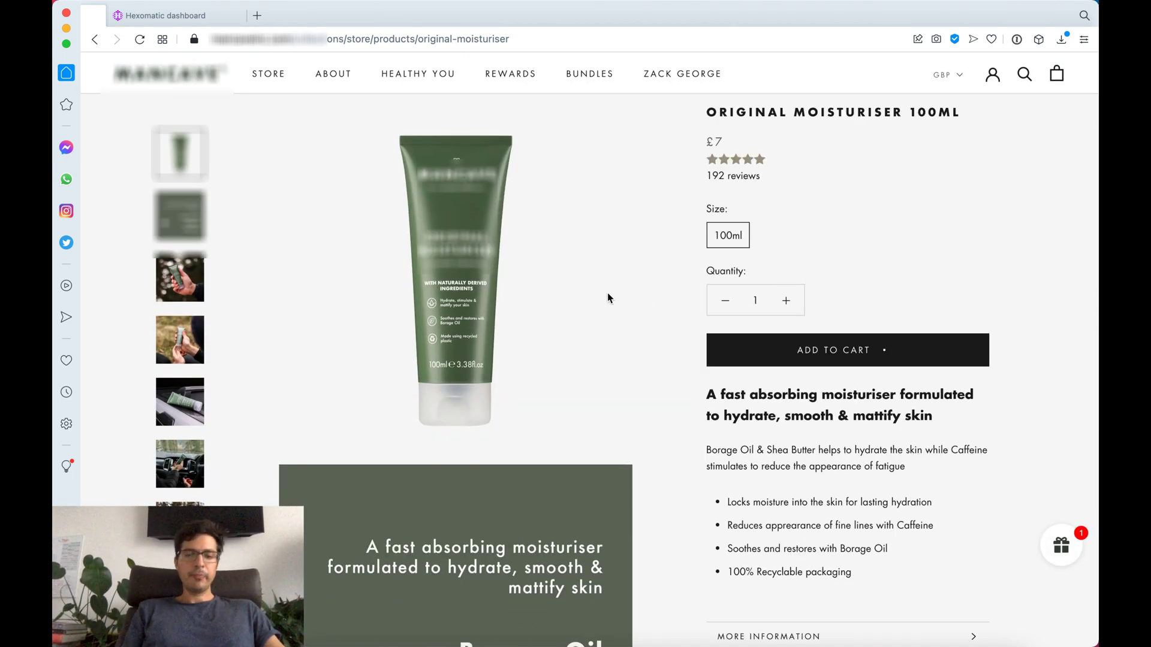
left_click(96, 41)
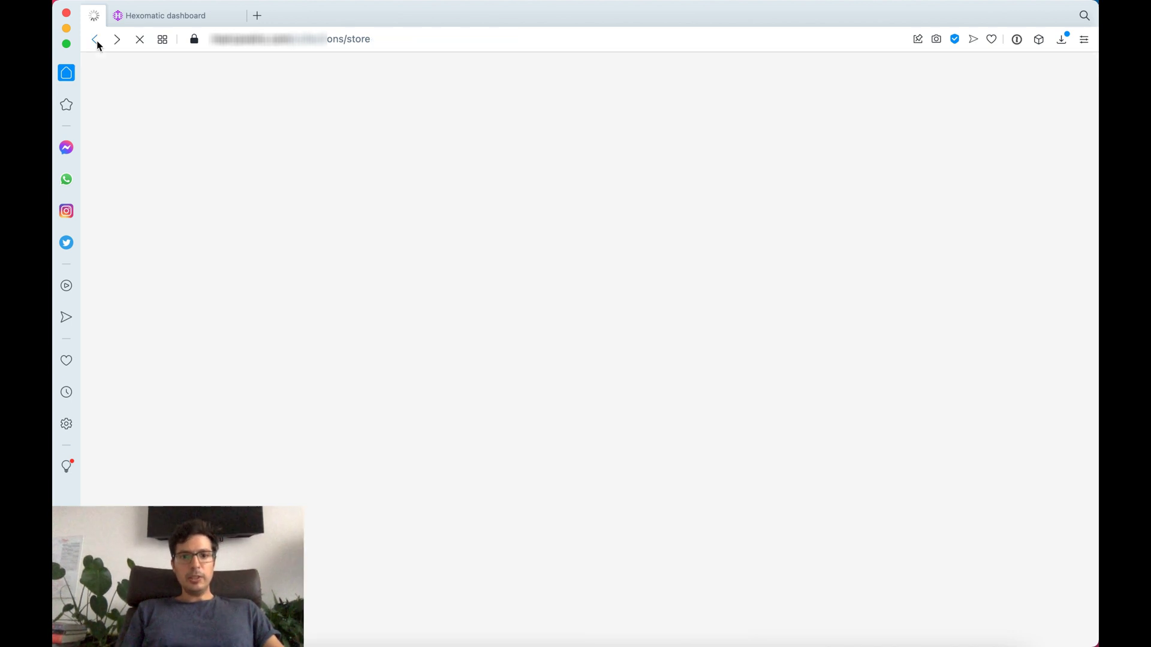
left_click(384, 39)
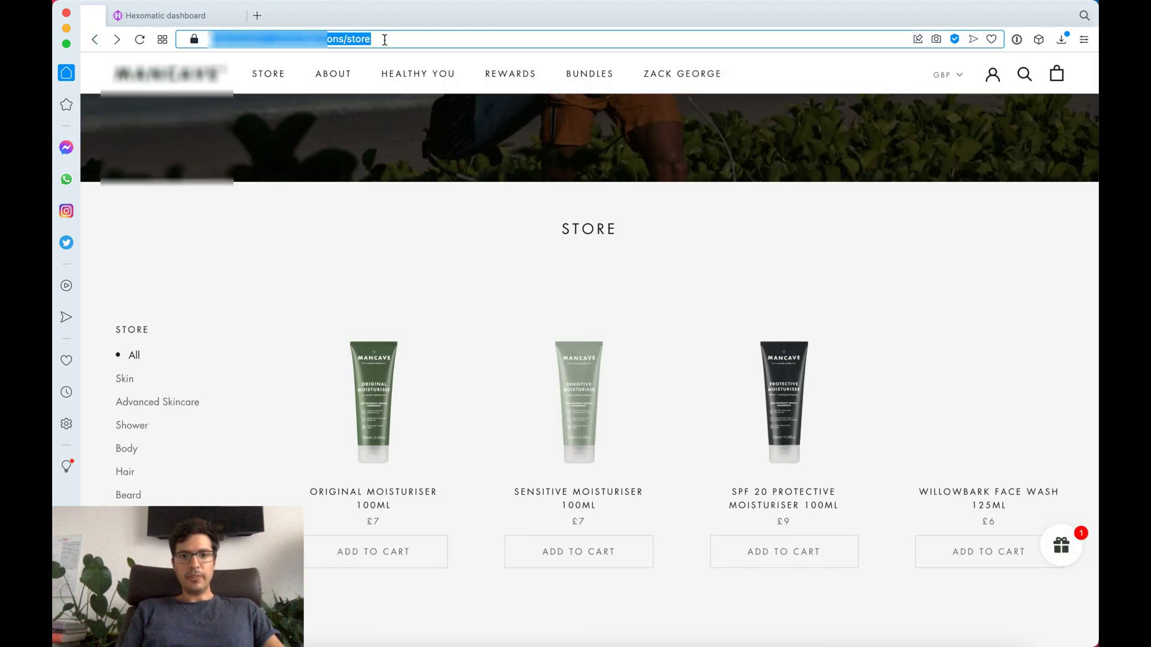
Step: Paste the store page address into the new recipe's URL field
left_click(184, 18)
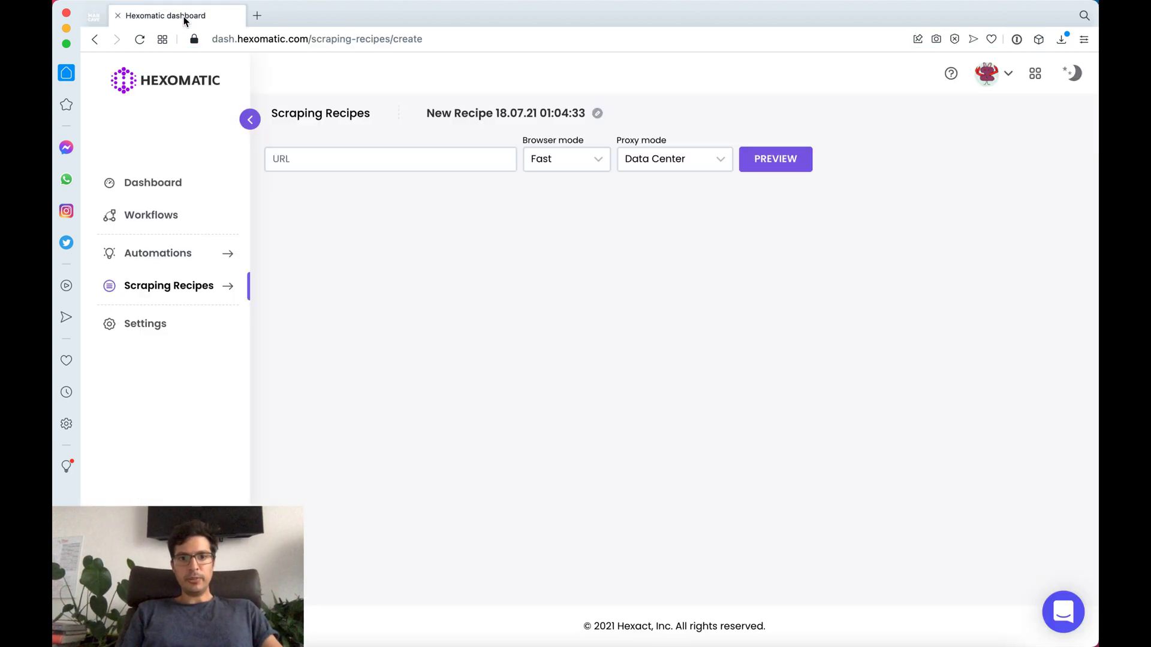
left_click(337, 162)
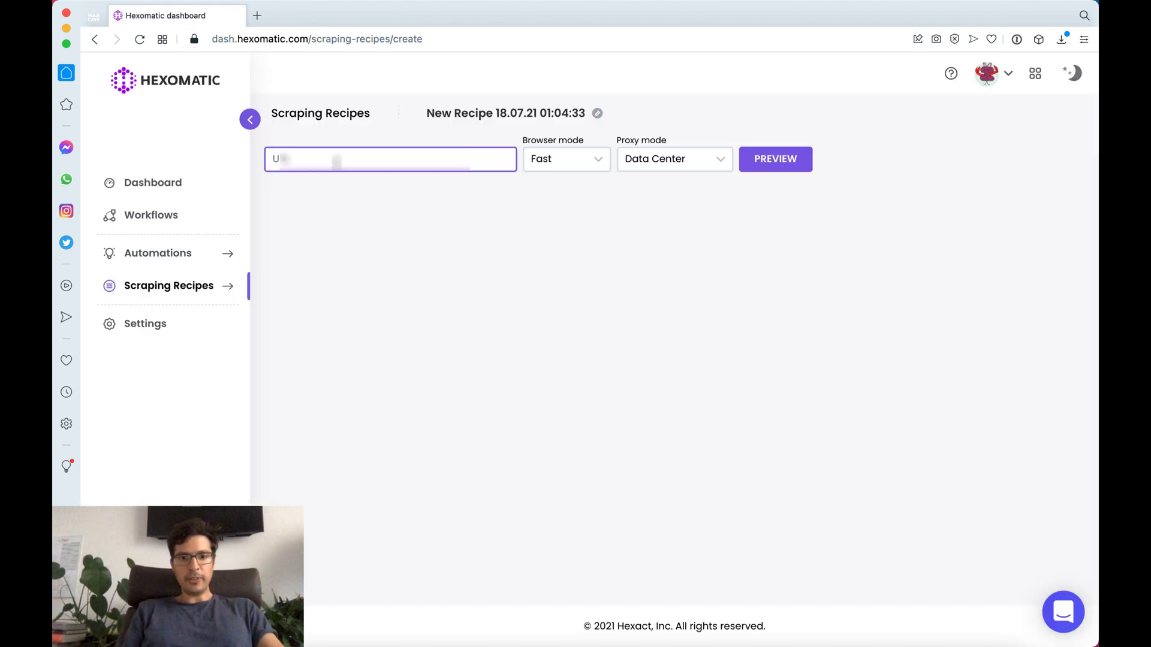
key("super+v")
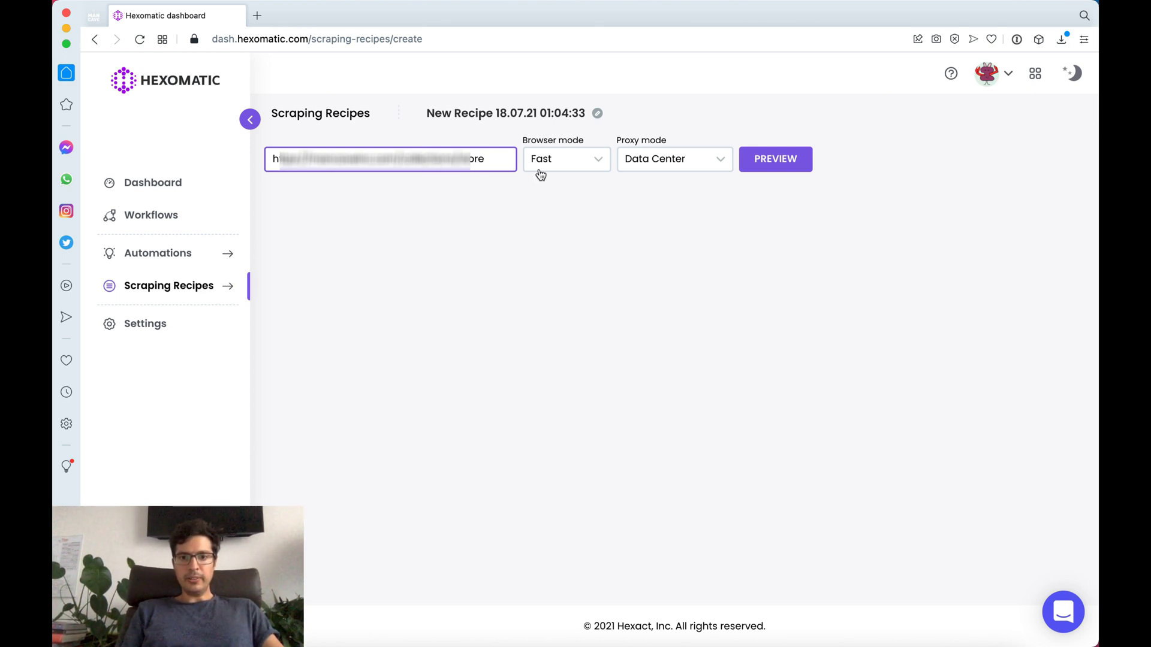
Step: Rename the recipe 'tutorial get listings skincare' and keep the Fast browser mode
left_click(597, 113)
left_click(593, 114)
key("super+a")
type("tutorial get listings ")
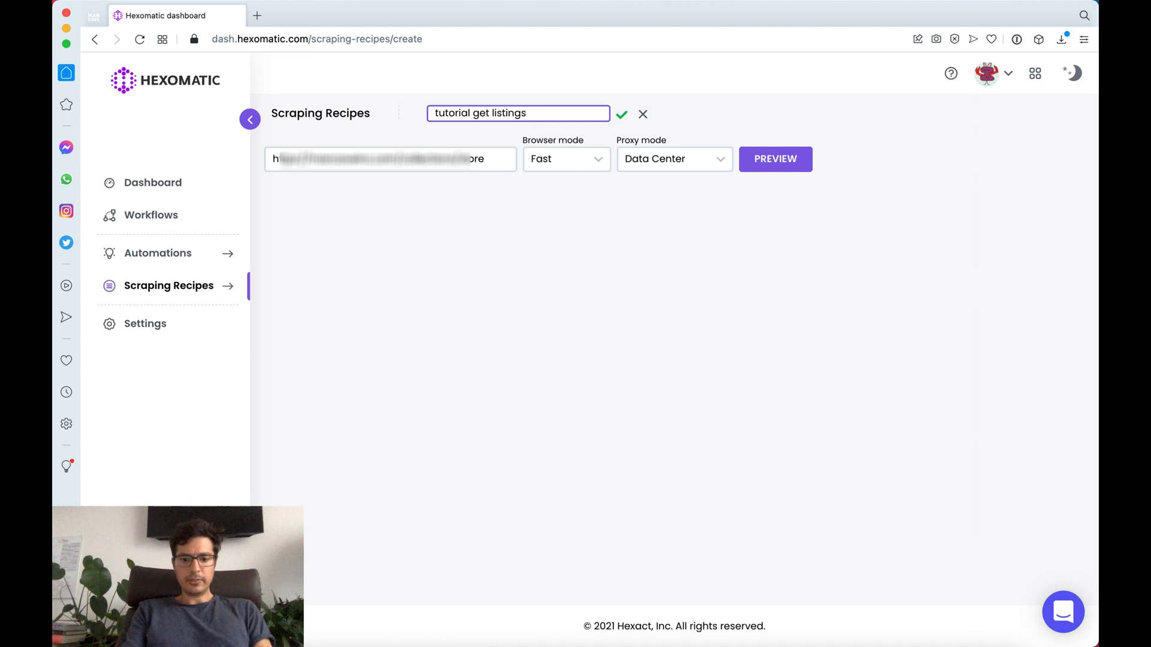
type("skincare")
left_click(622, 114)
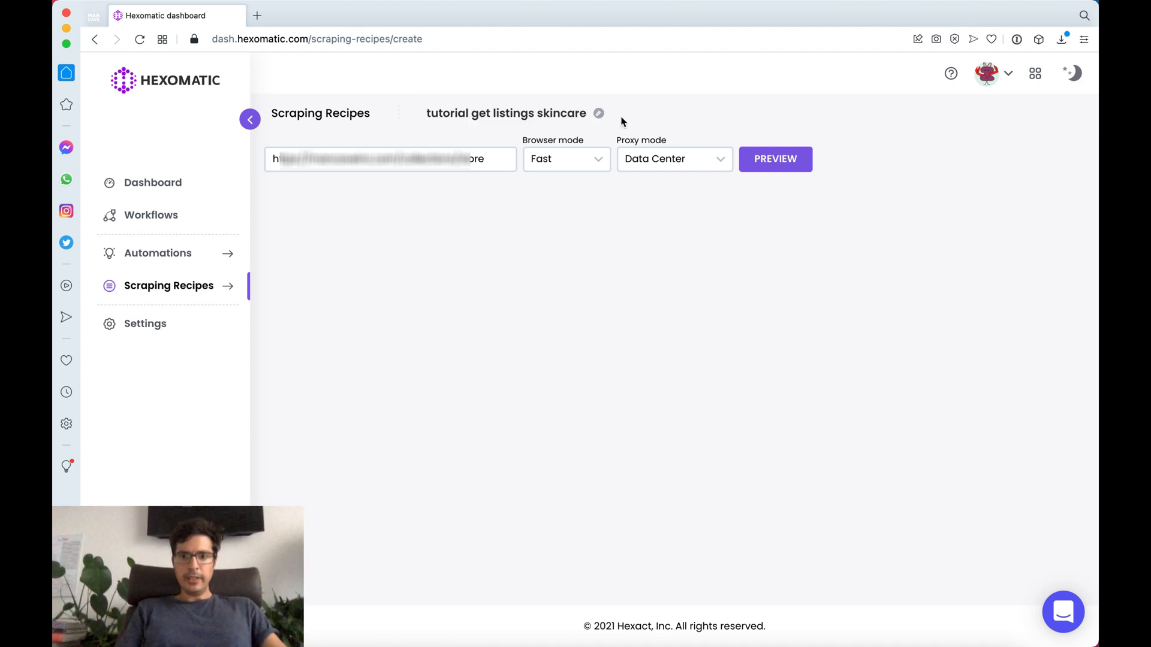
left_click(557, 161)
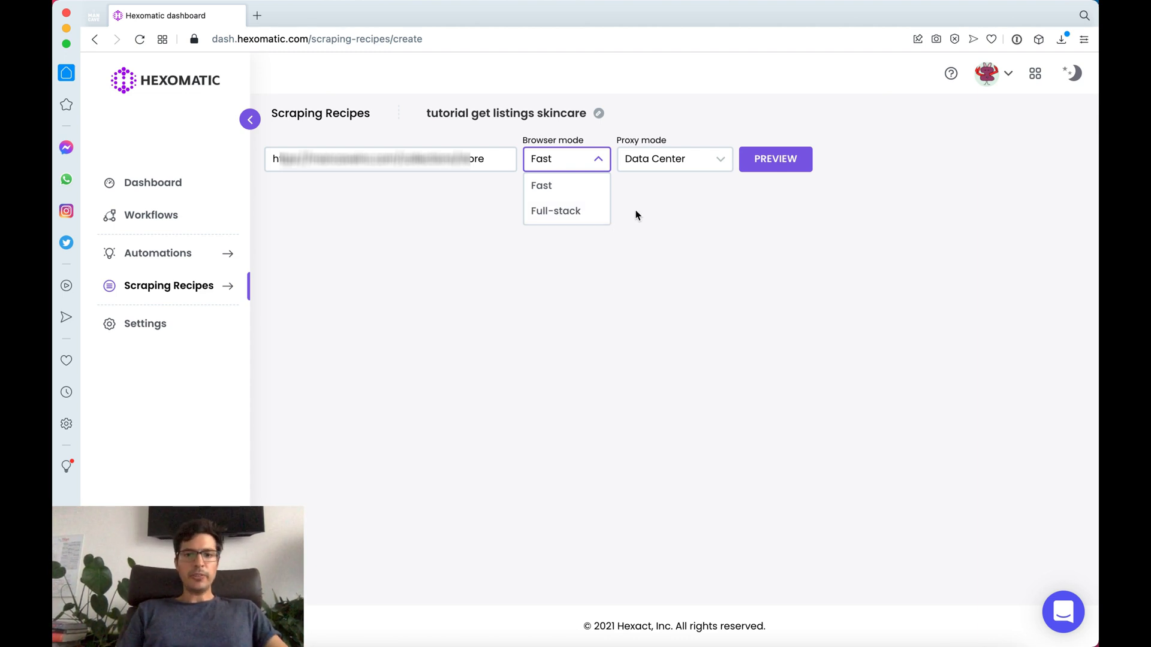
left_click(586, 193)
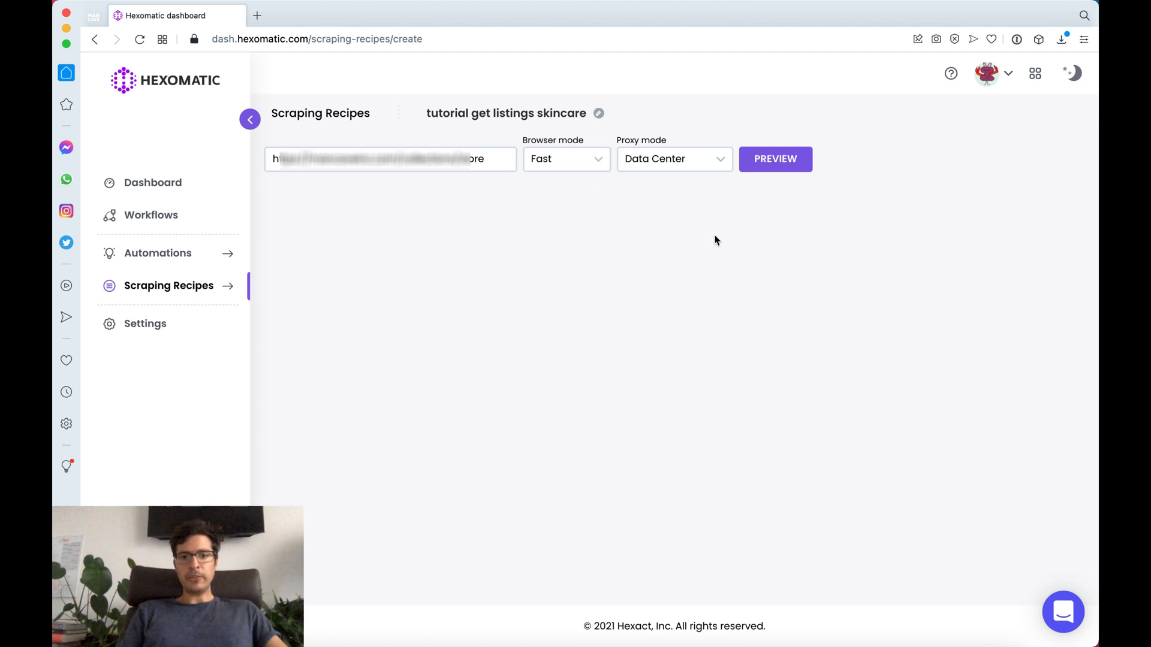
Step: Preview the store page, reload it in Full-stack browser mode, and scroll to the product grid
left_click(774, 164)
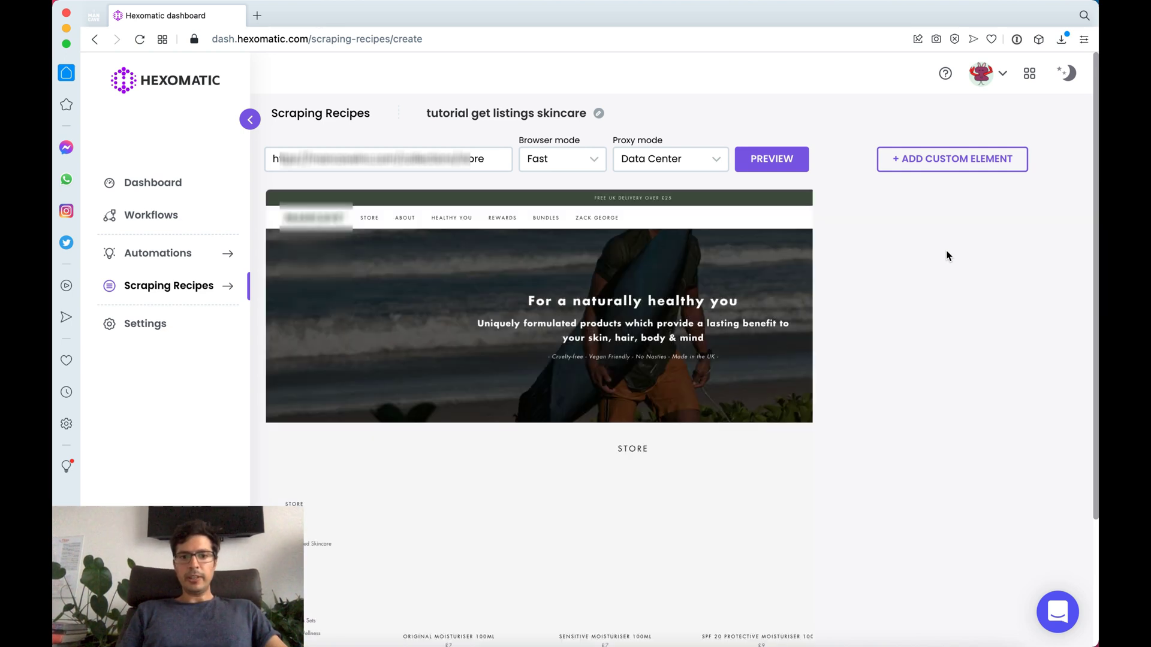
scroll(620, 276, "down", 5)
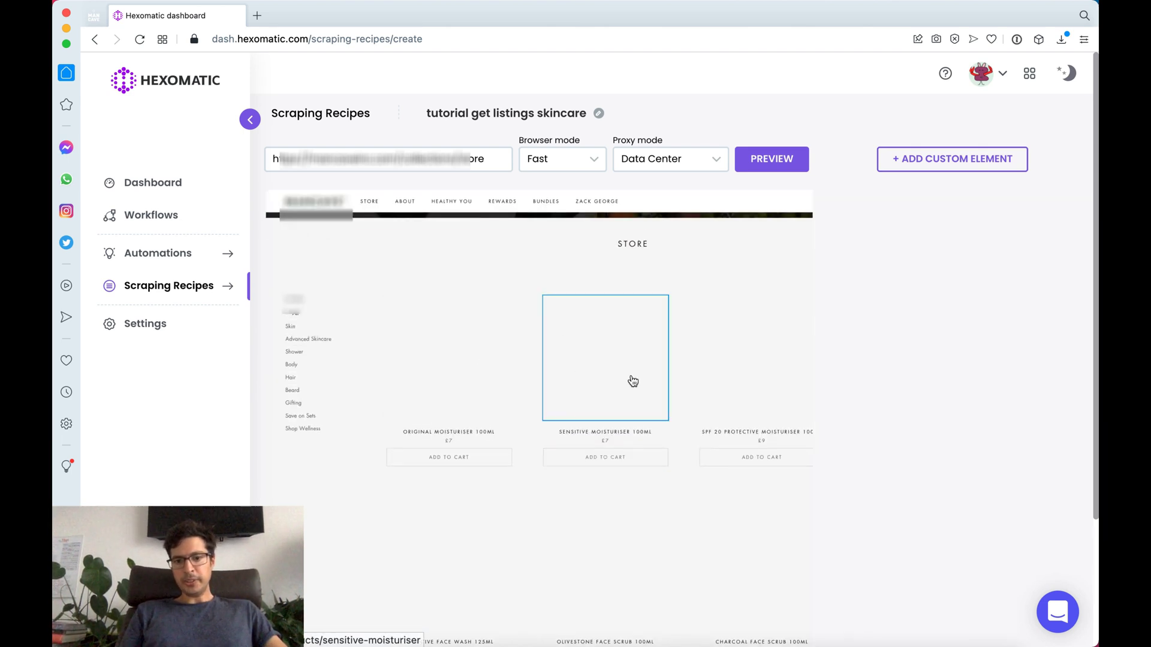
left_click(540, 159)
left_click(559, 208)
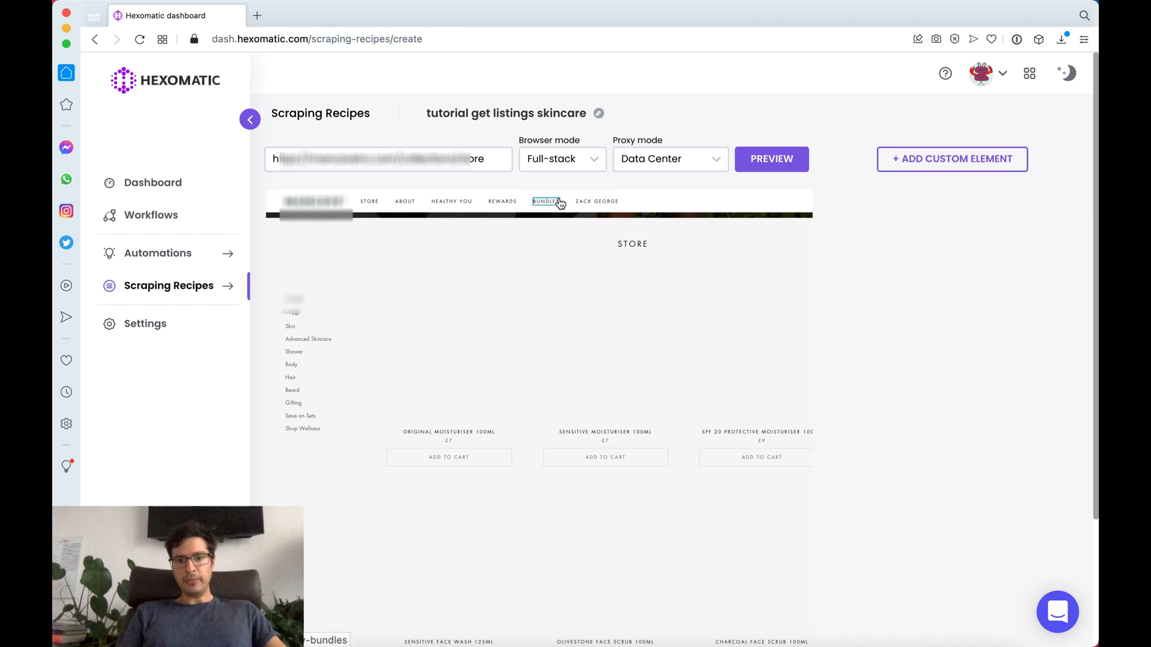
left_click(779, 161)
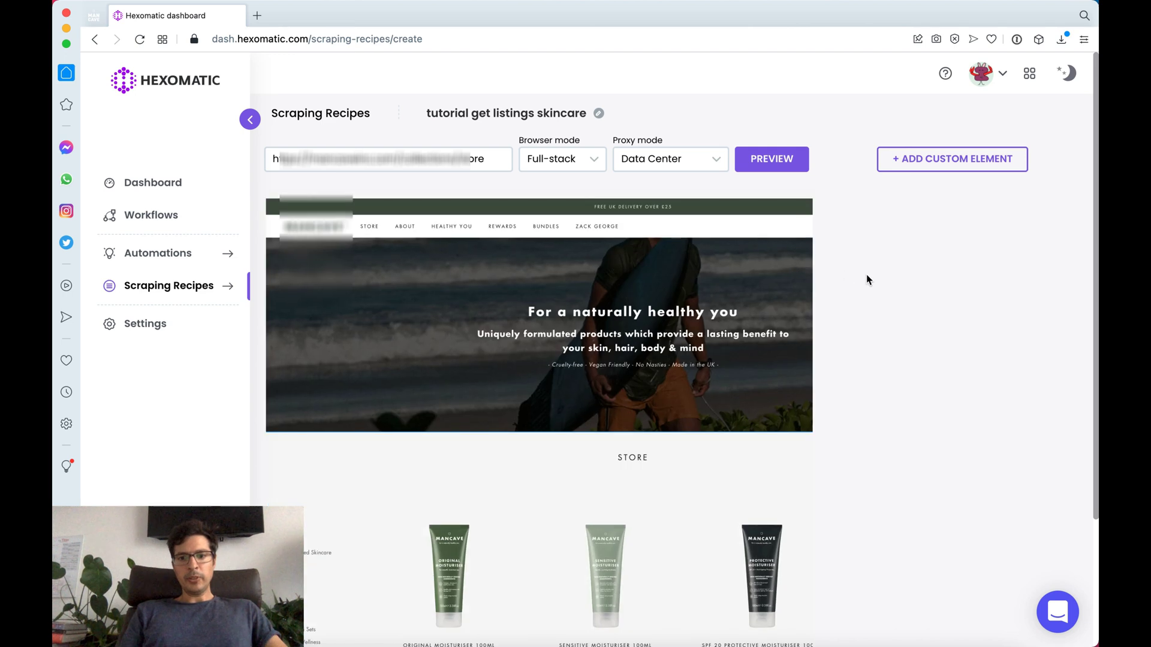
scroll(528, 259, "down", 1)
scroll(528, 259, "down", 5)
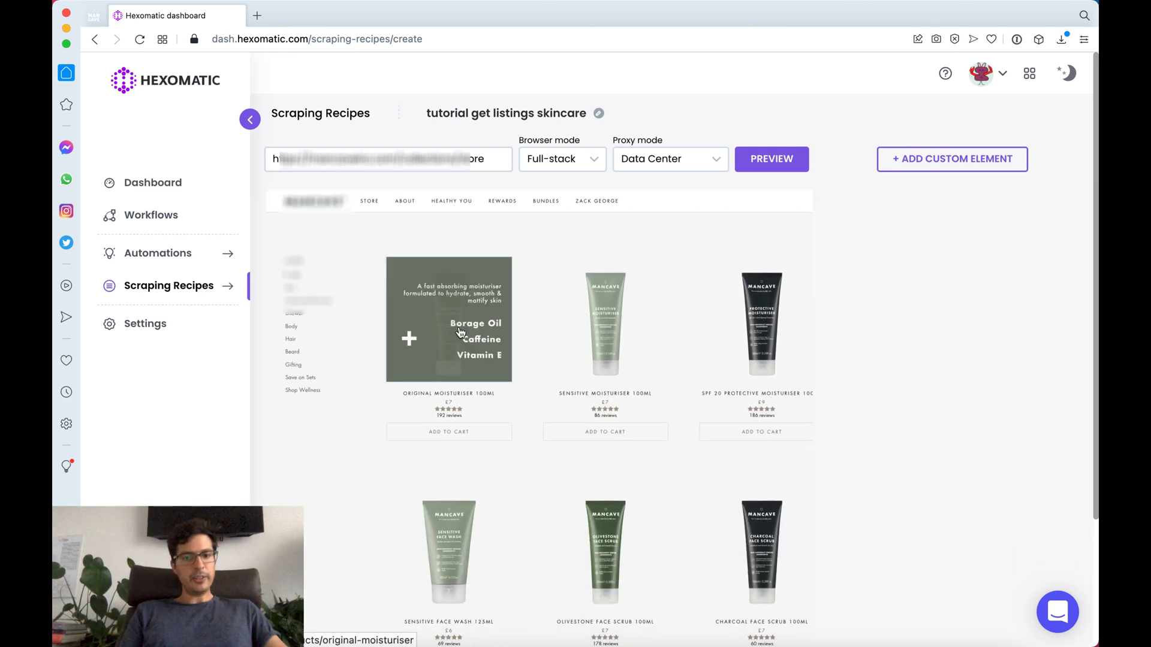
scroll(755, 318, "up", 3)
scroll(753, 335, "down", 2)
scroll(754, 334, "down", 3)
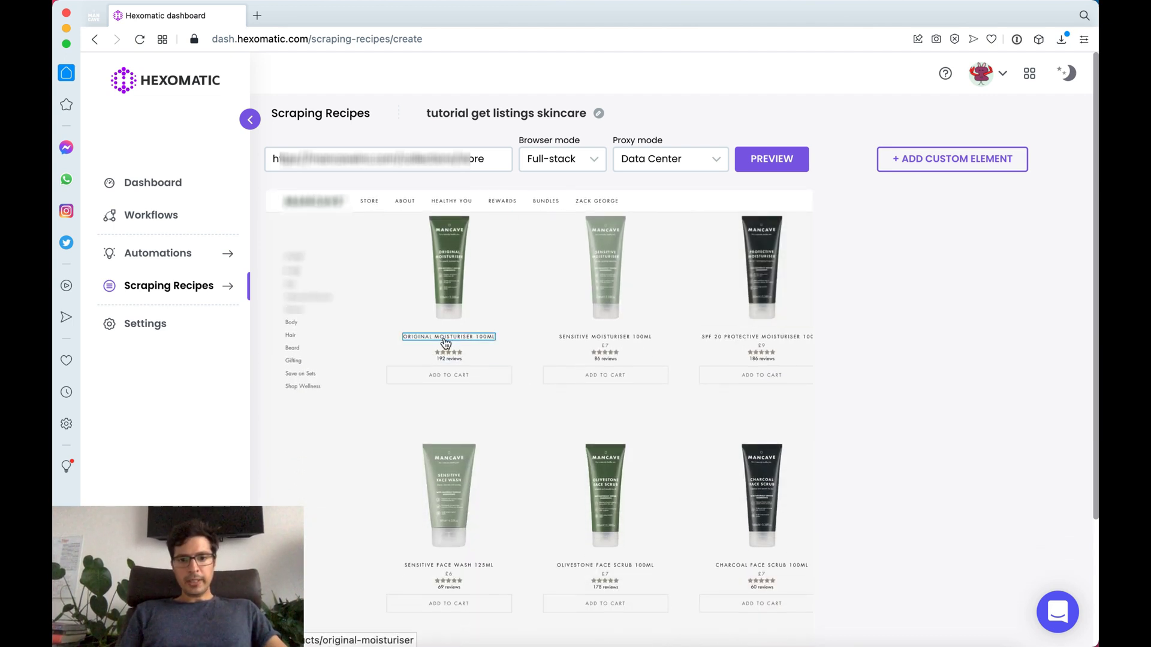
Step: Select all 48 product titles and save them as a Text field named Product_name
left_click(444, 337)
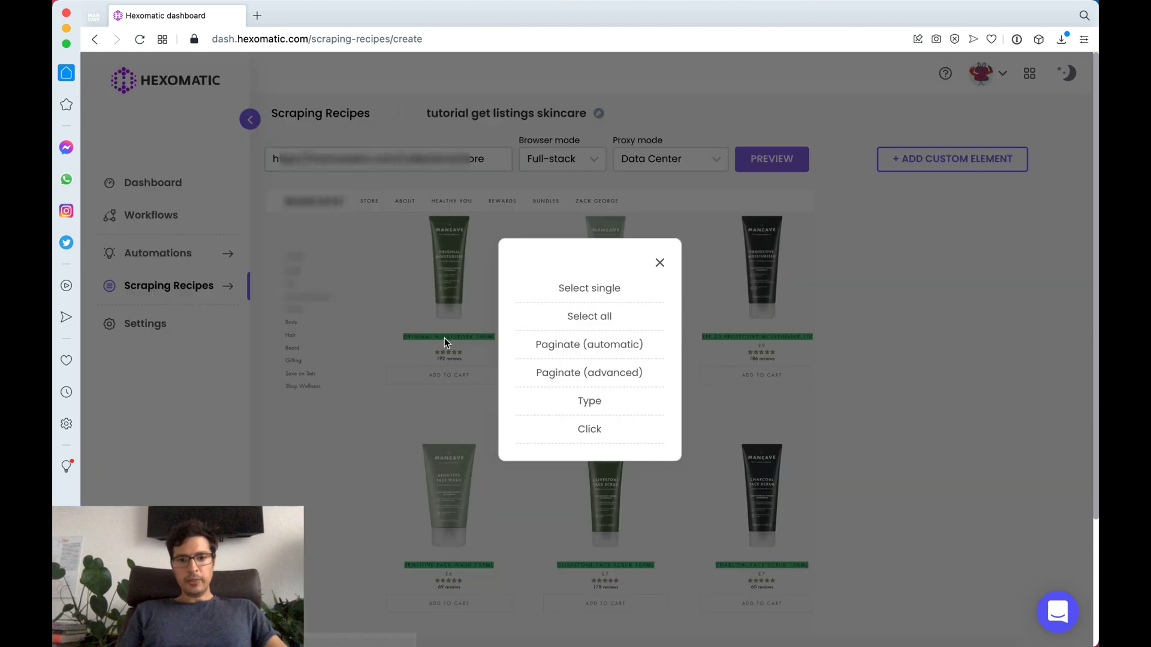
left_click(617, 316)
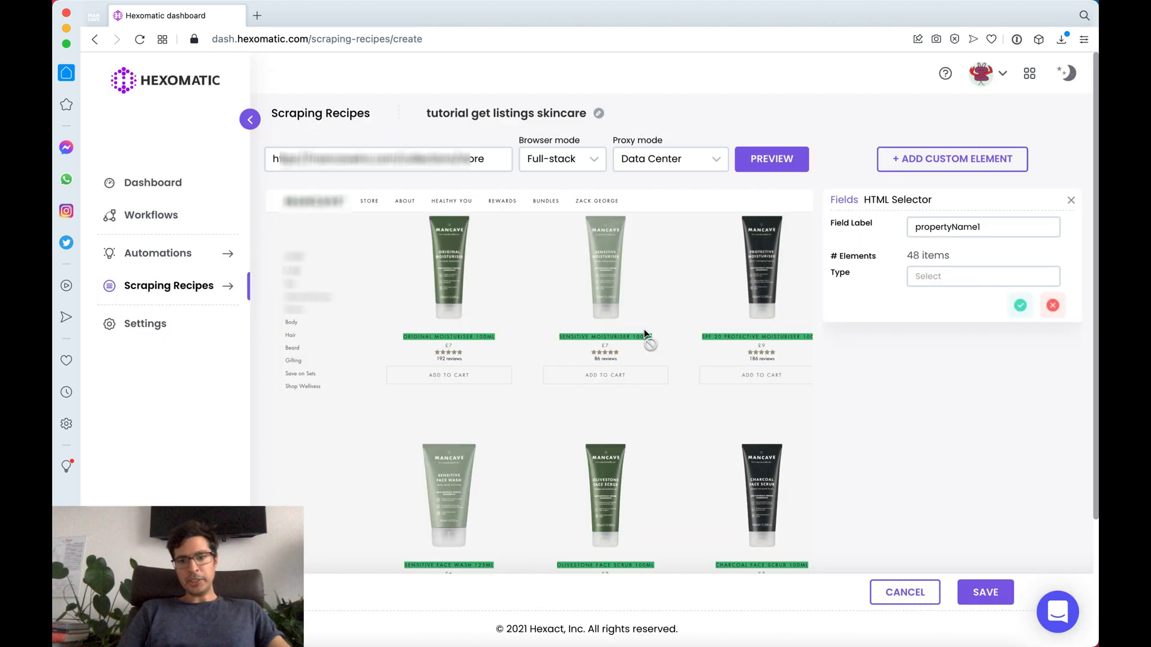
double_click(962, 228)
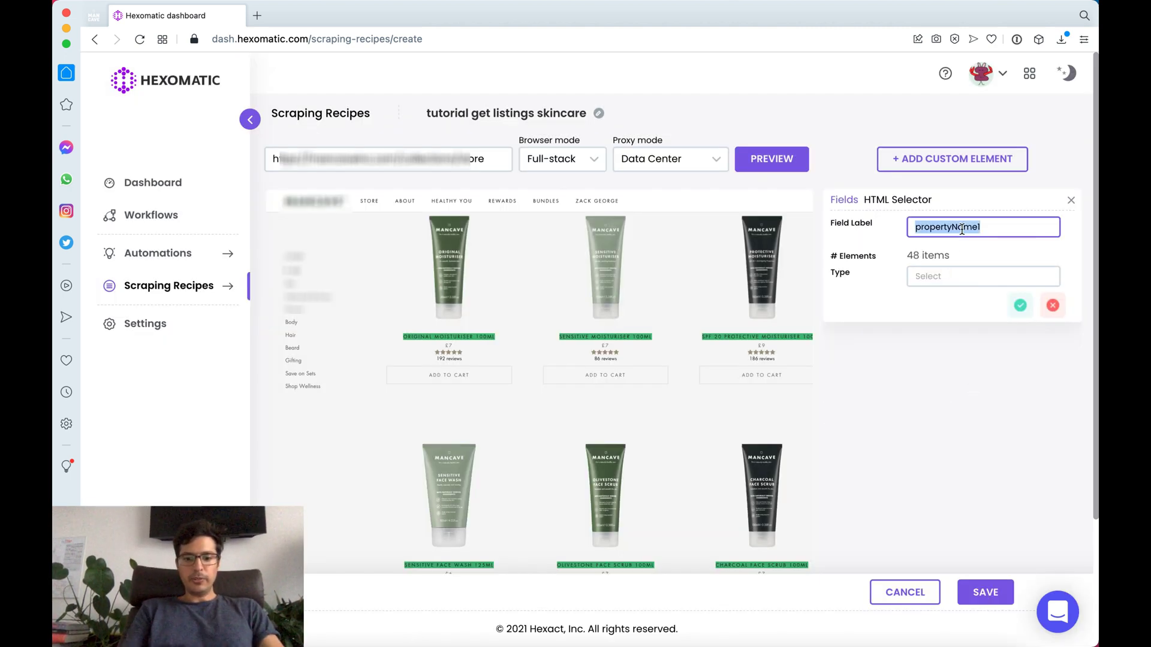
type("Product_nam")
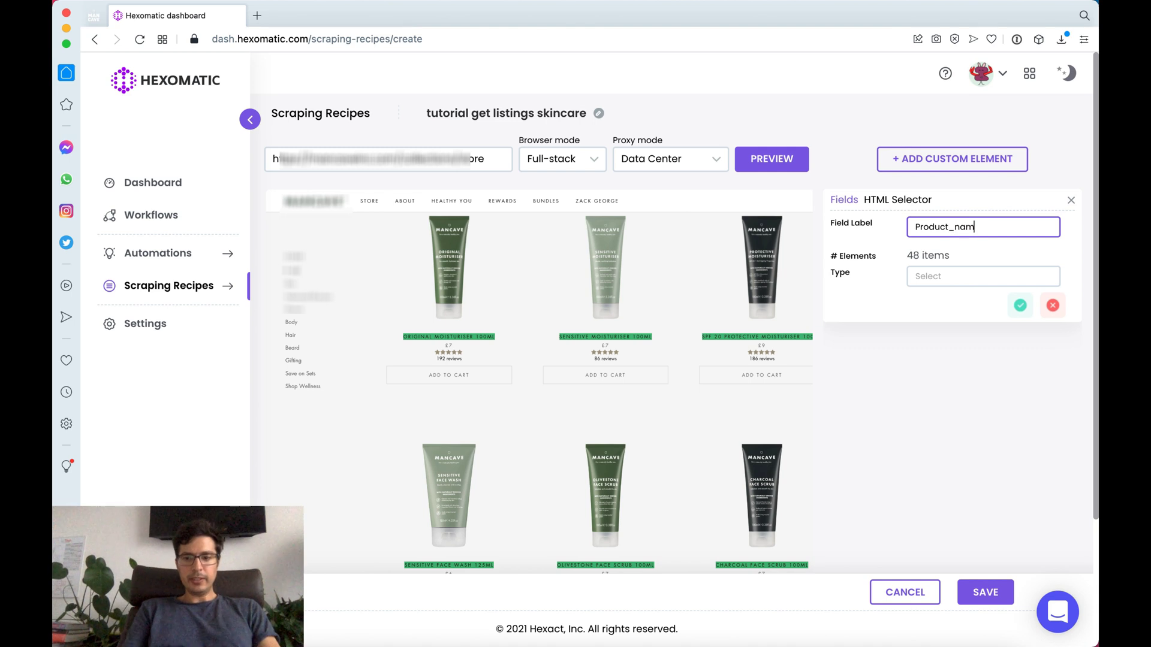
type("e")
left_click(973, 277)
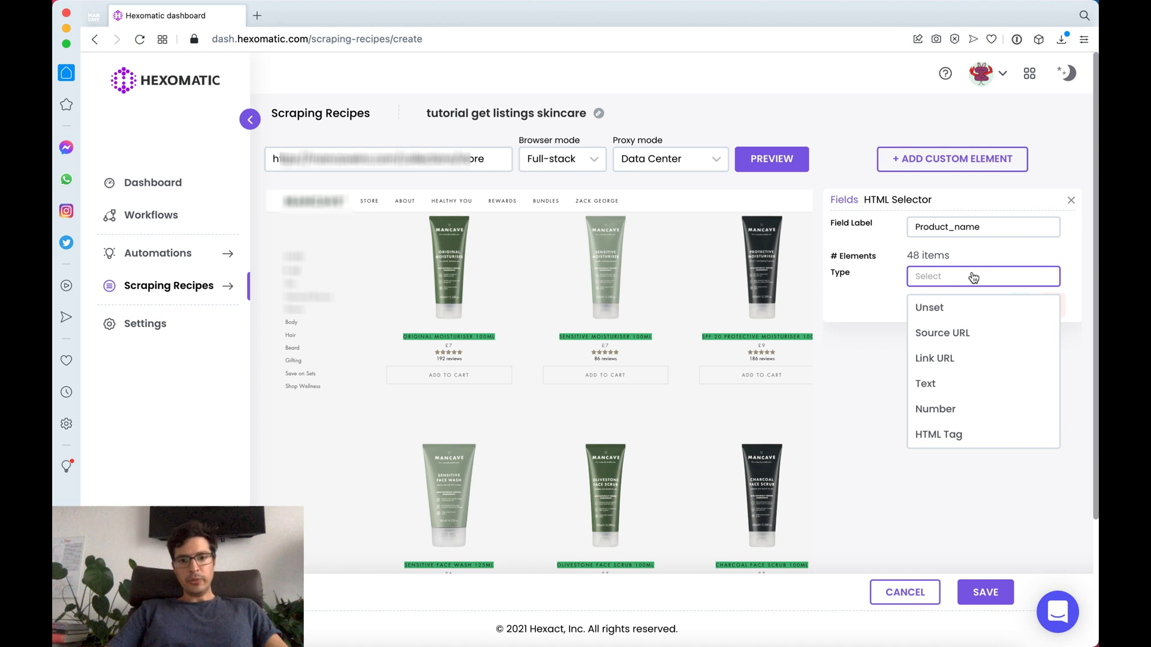
left_click(962, 383)
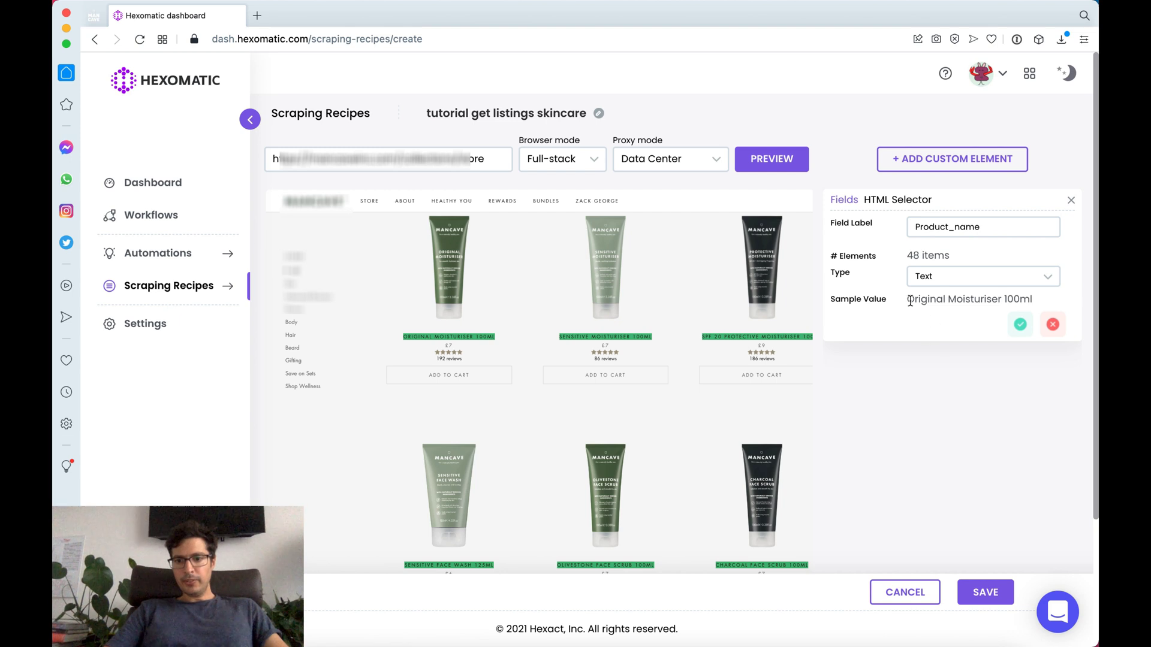
left_click(1021, 324)
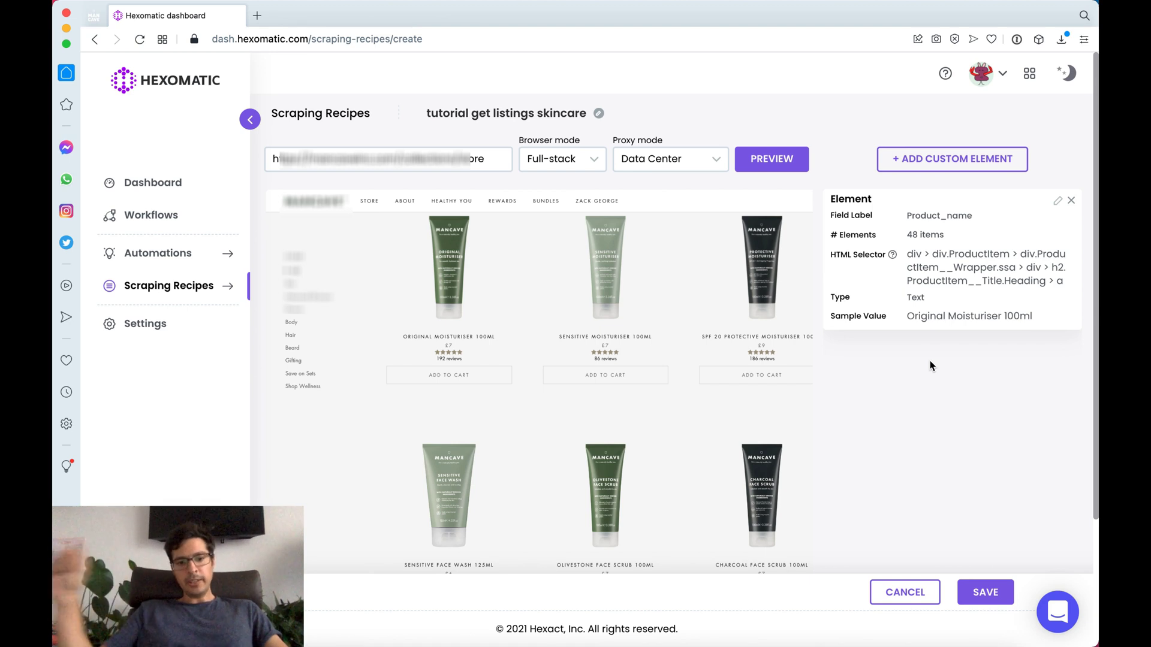
Step: Select all 48 product title links and save them as a Link URL field named URL
left_click(452, 340)
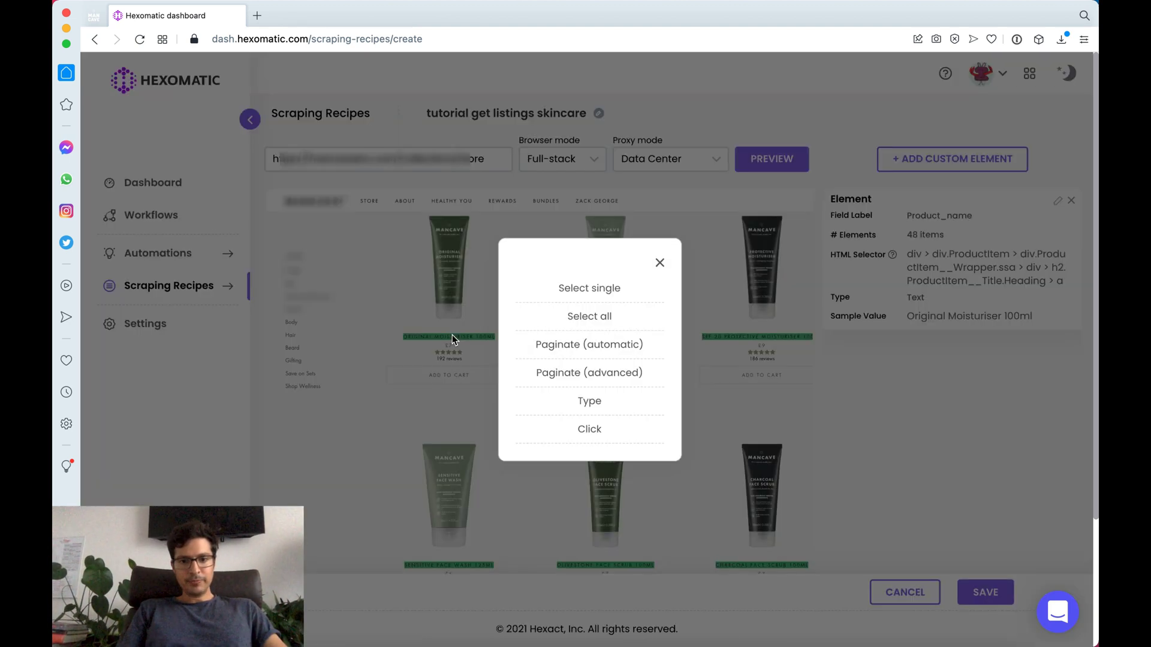
left_click(590, 324)
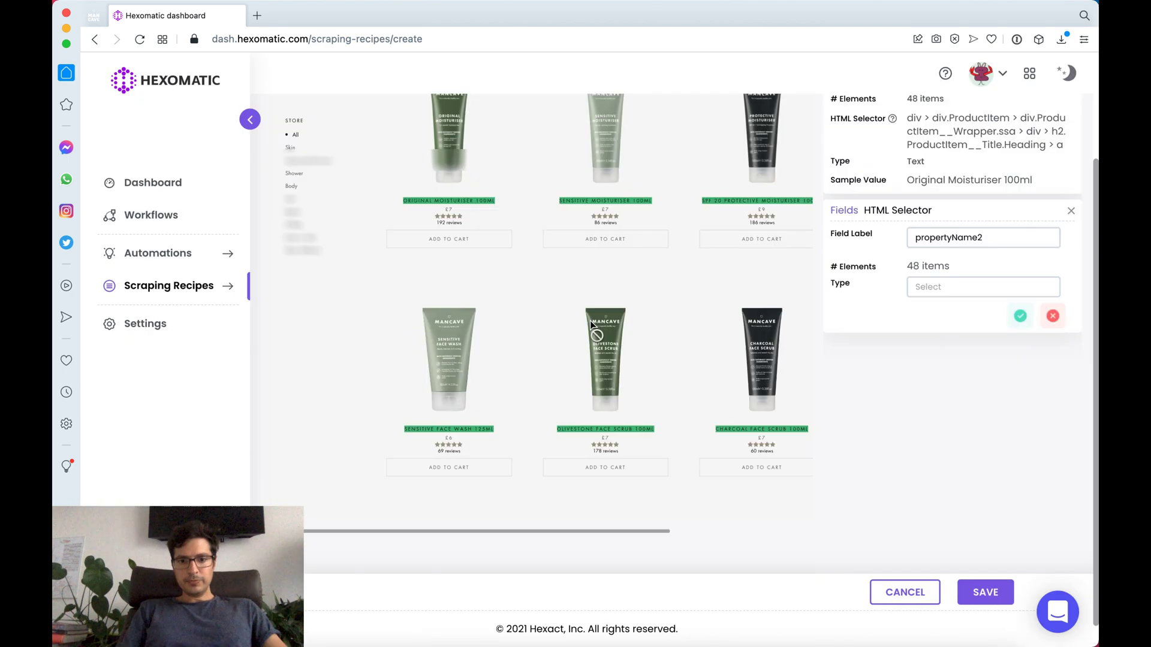
double_click(950, 238)
type("URL")
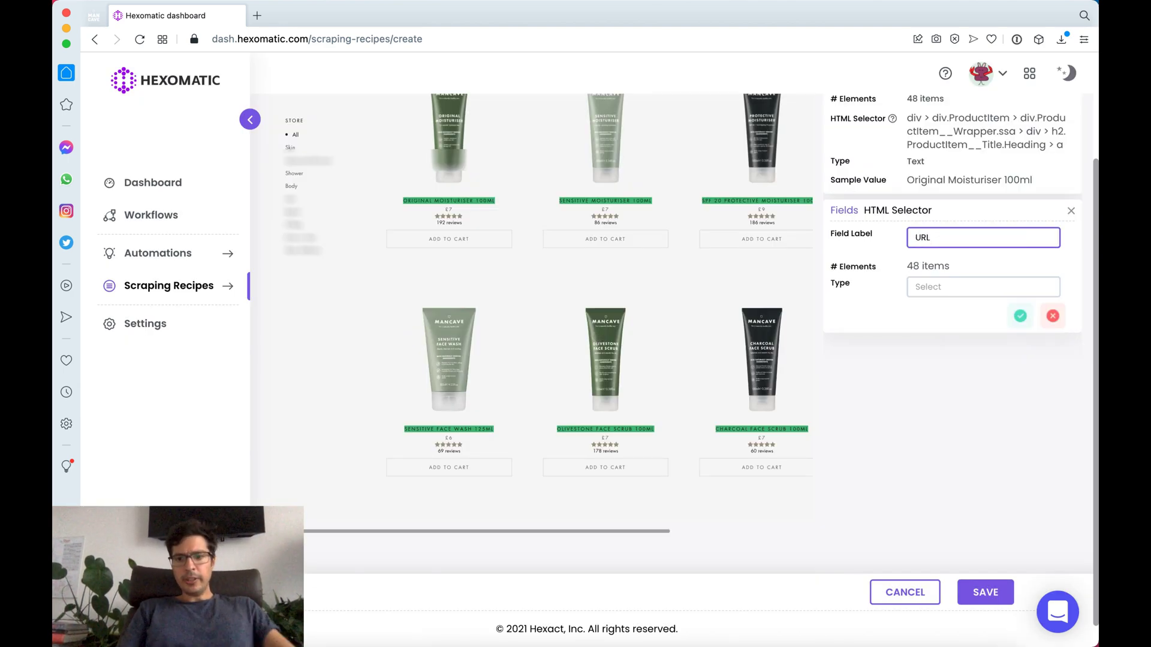
left_click(949, 287)
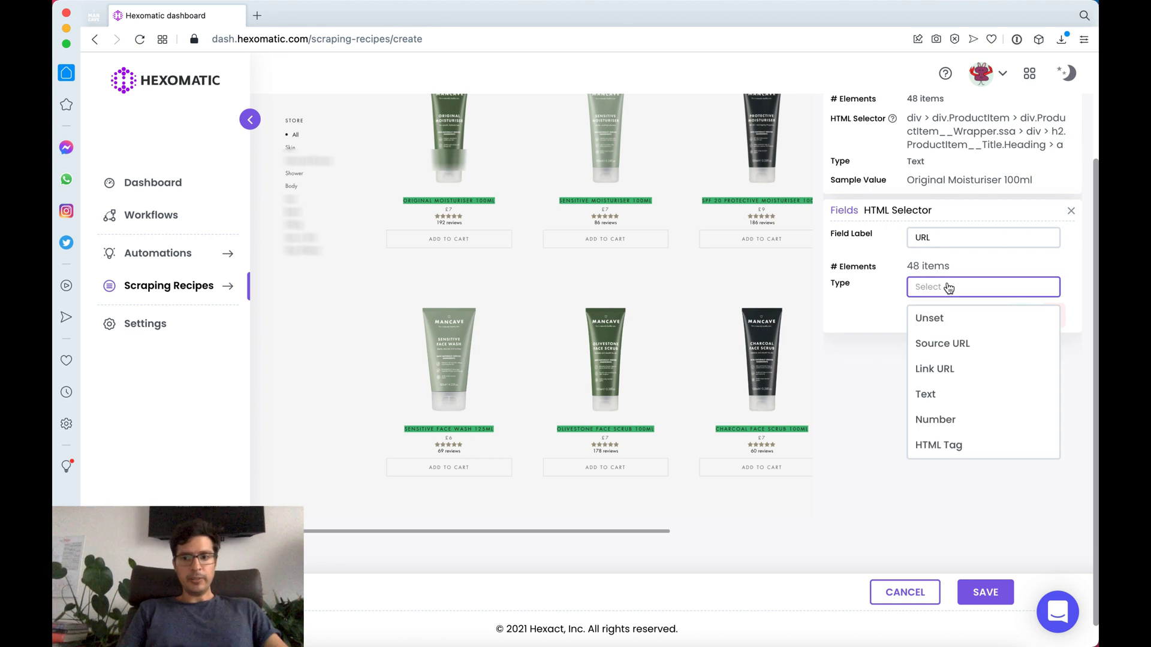
left_click(955, 370)
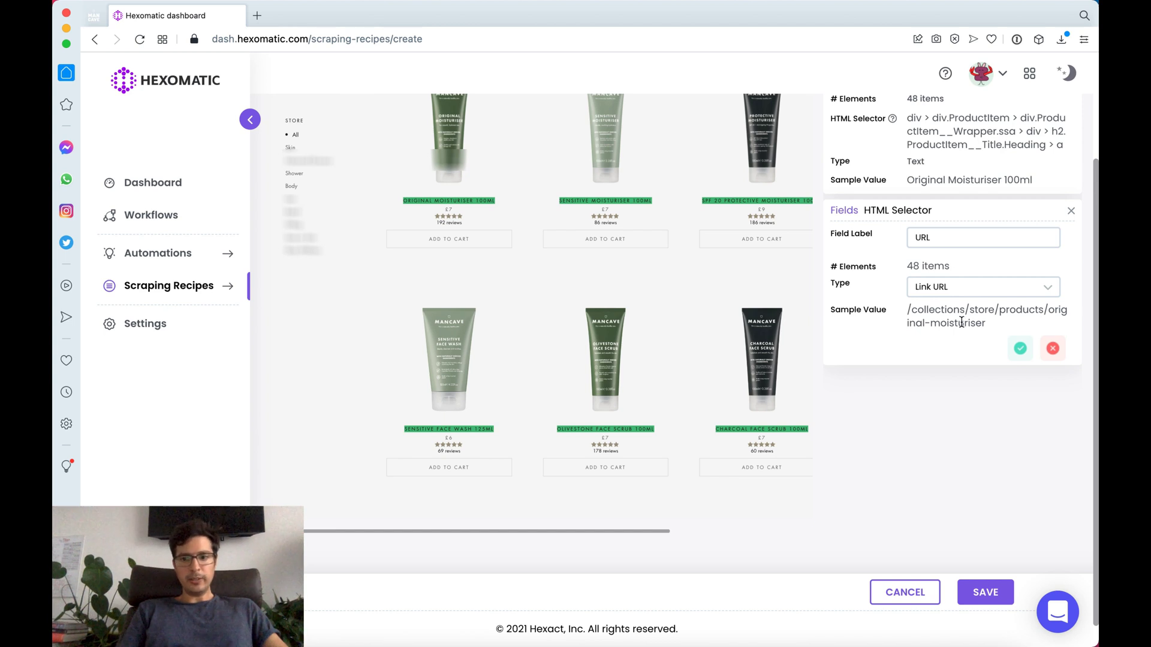
left_click(1022, 349)
scroll(1028, 352, "up", 3)
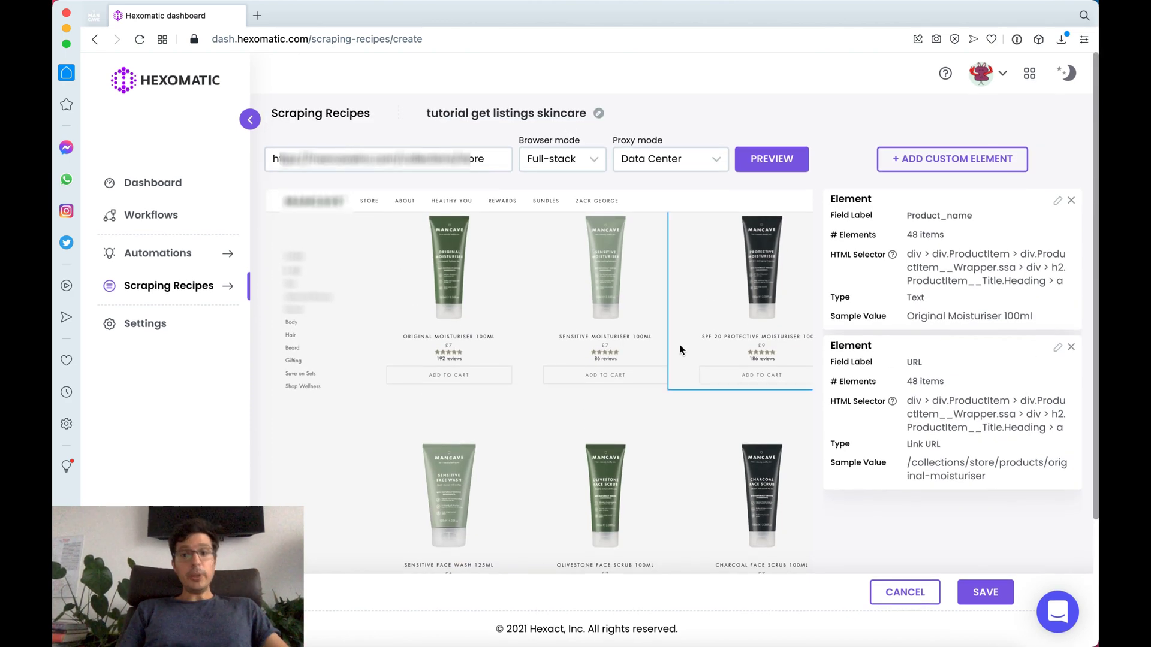
Step: Set automatic pagination from the page-2 link to 2 pages, then save the recipe
scroll(680, 350, "down", 3)
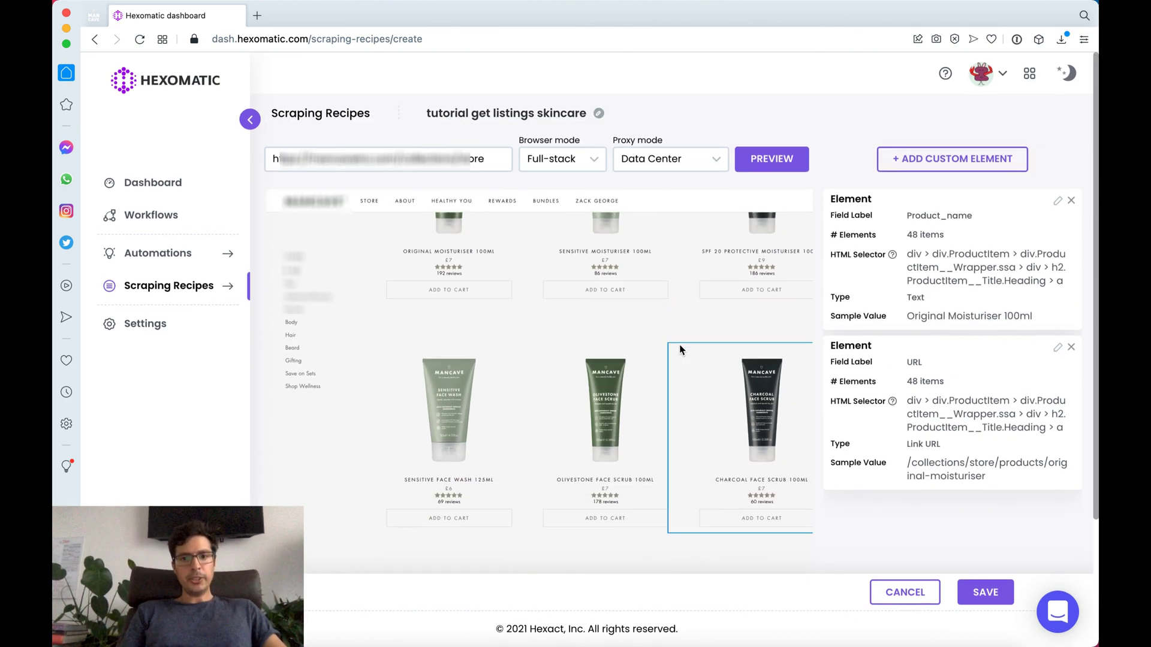
scroll(680, 350, "down", 5)
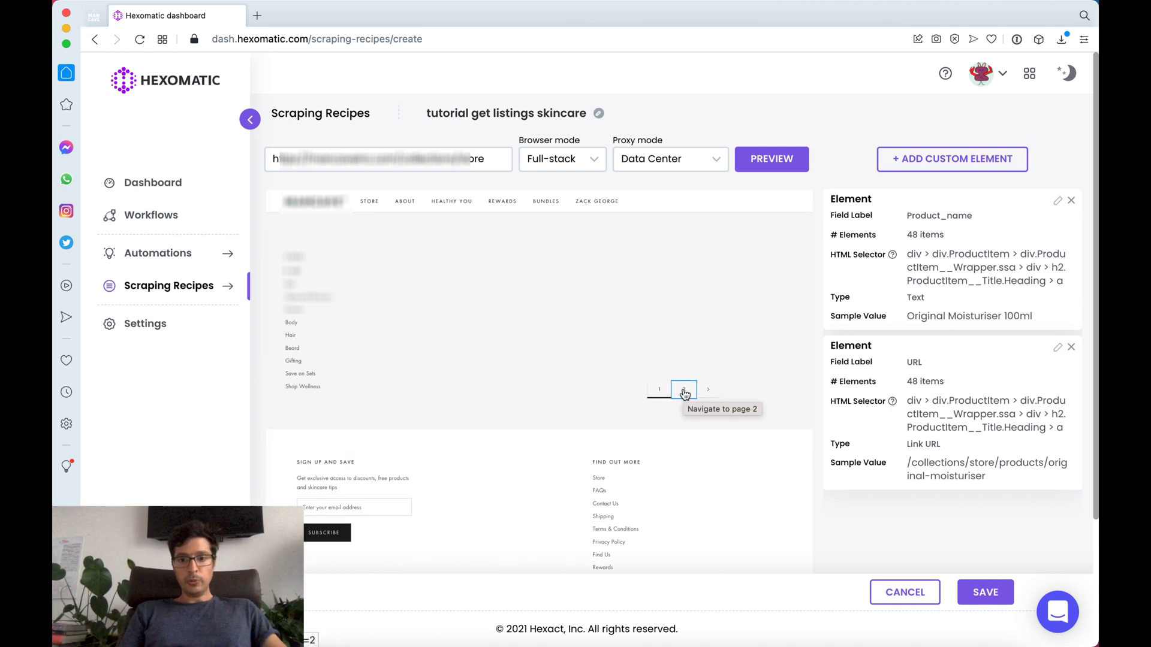
left_click(684, 391)
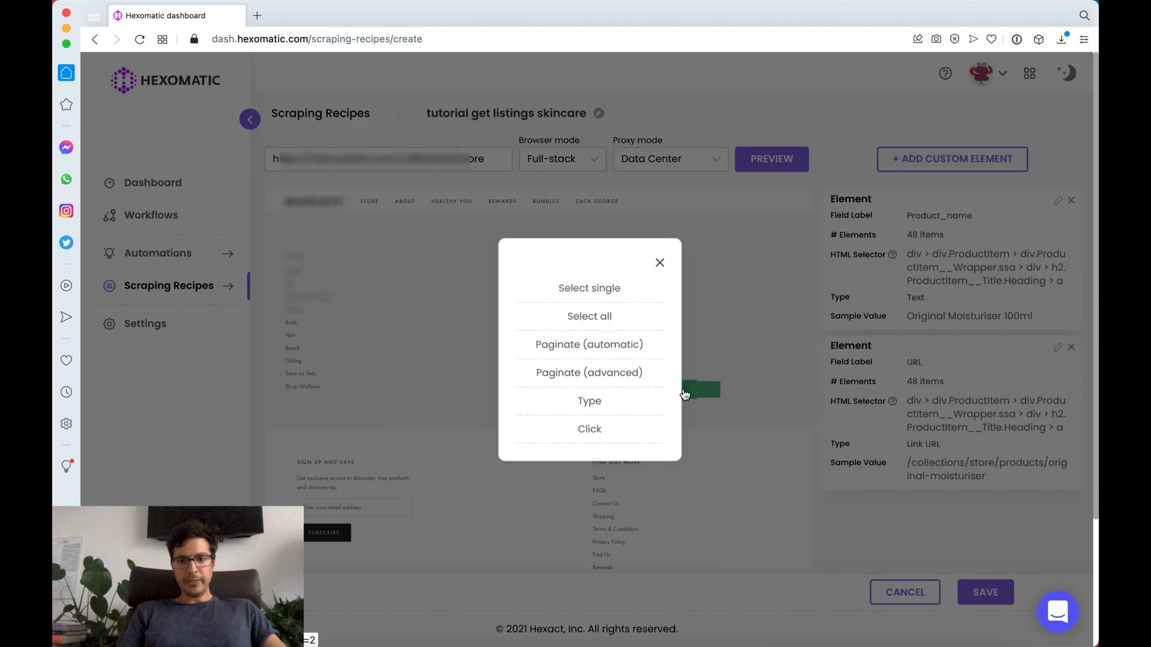
left_click(599, 352)
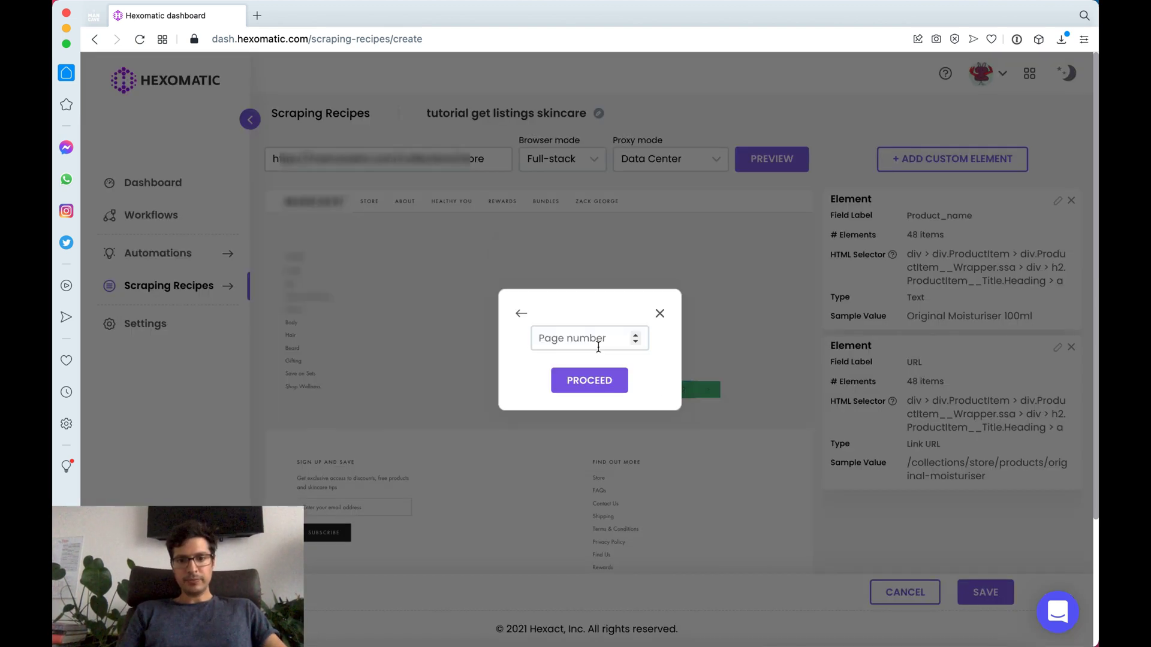
left_click(598, 347)
type("1")
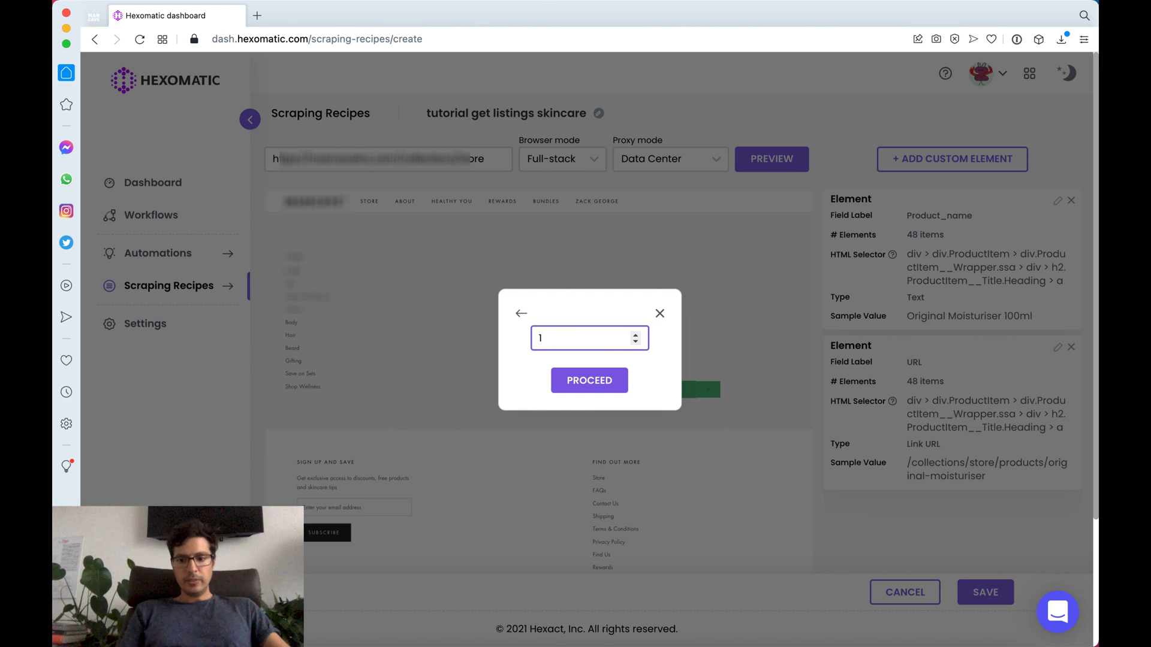
key("BackSpace")
type("2")
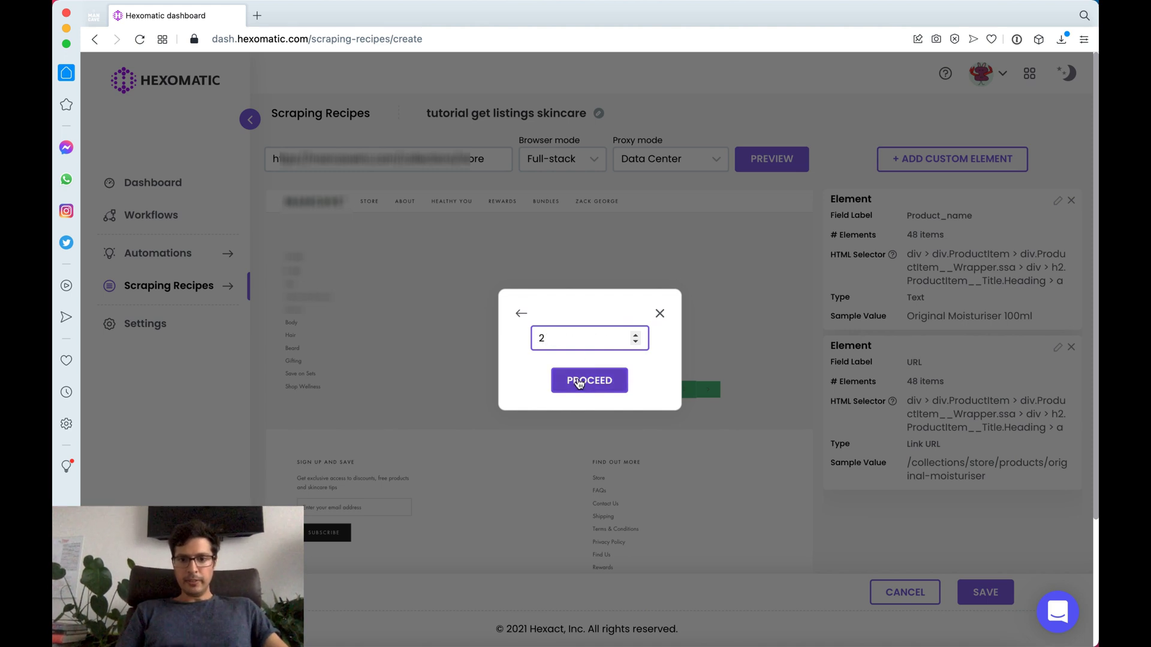
left_click(579, 382)
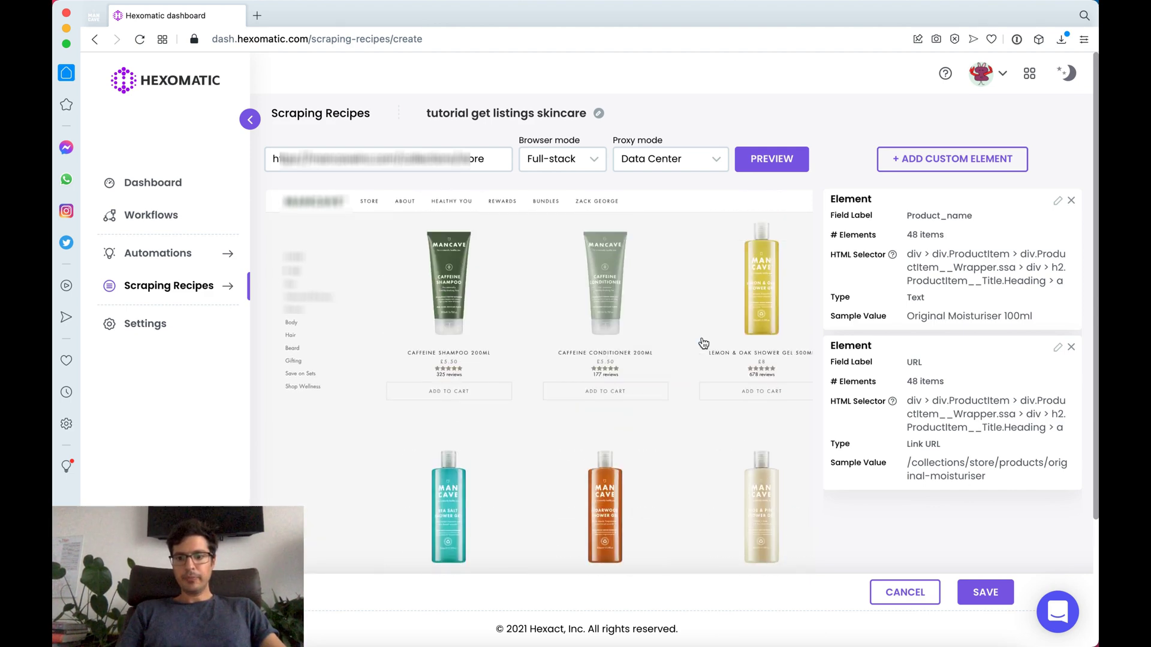
left_click(992, 605)
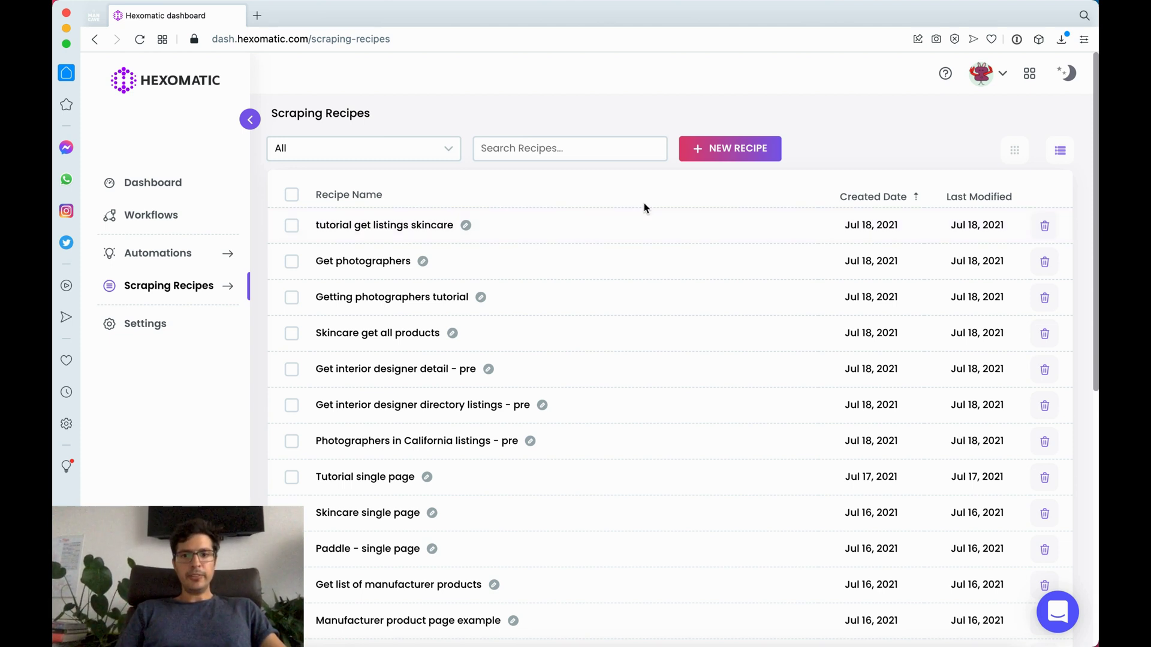
Step: Start a second recipe targeting the Original Moisturiser product page URL
left_click(739, 152)
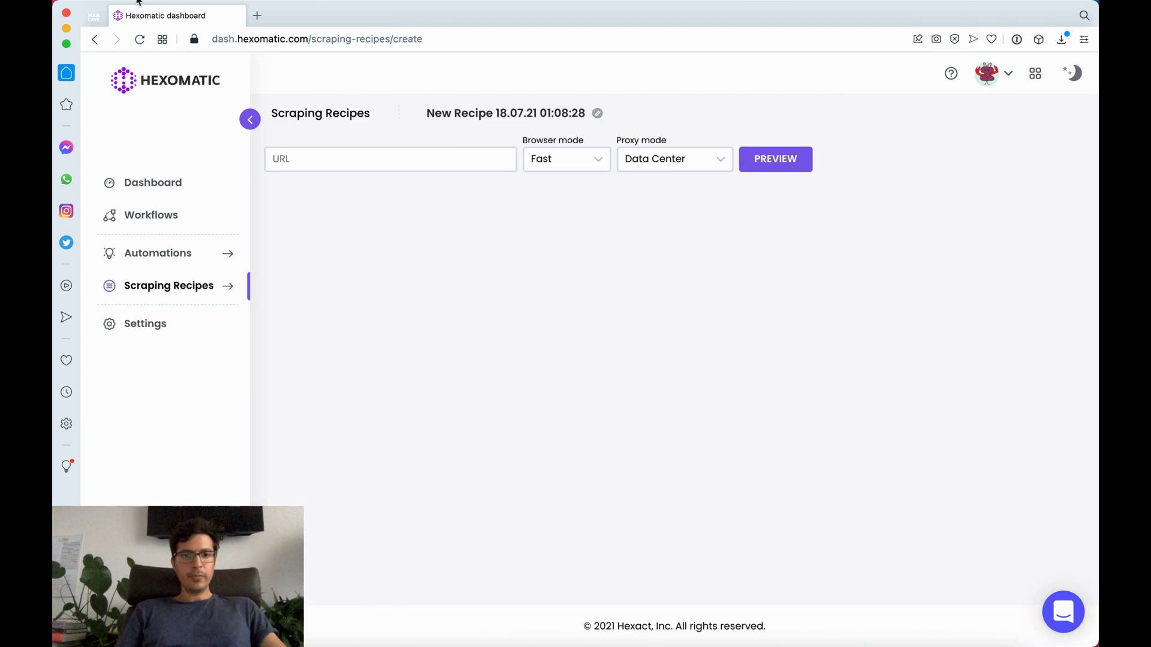
left_click(94, 17)
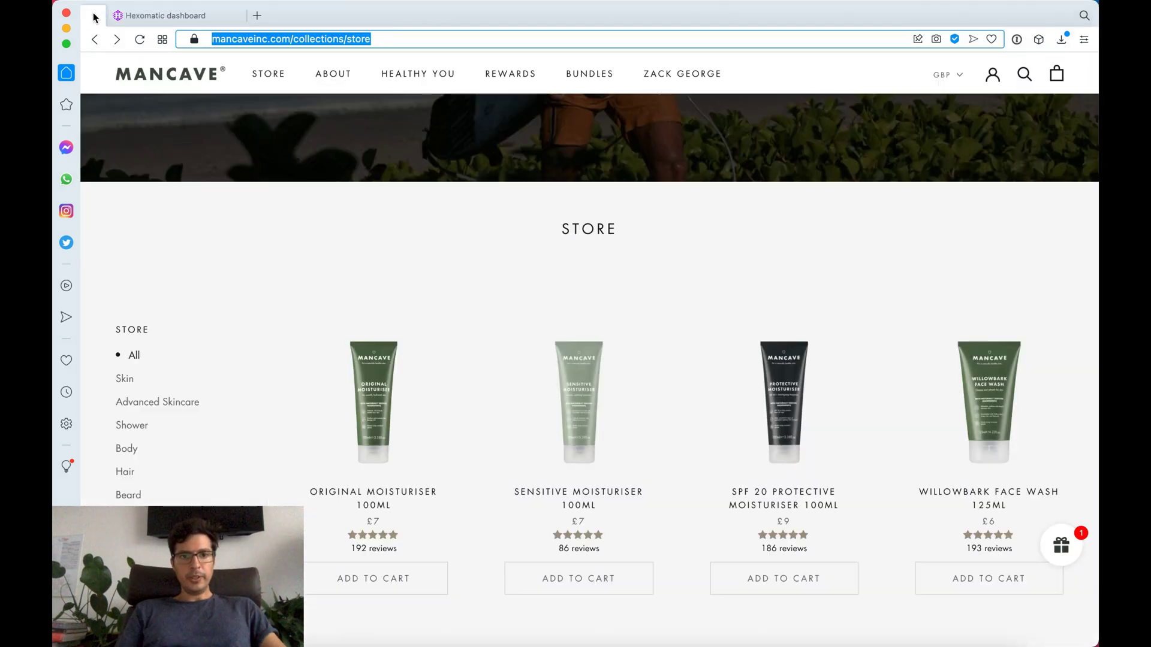
left_click(377, 414)
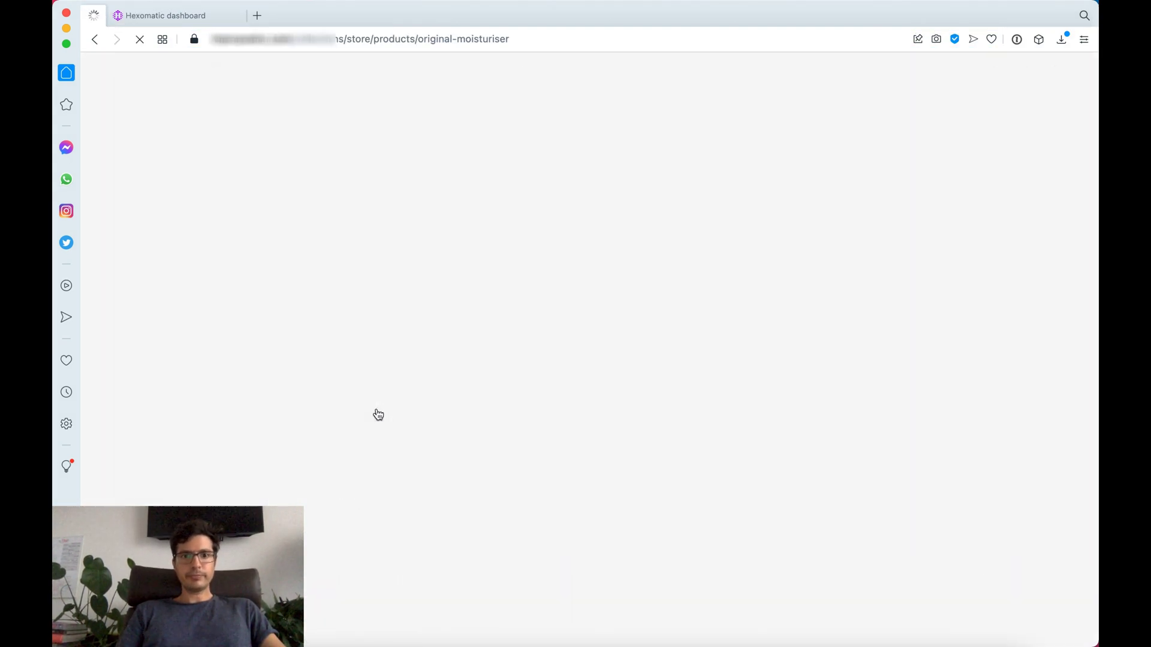
left_click(486, 38)
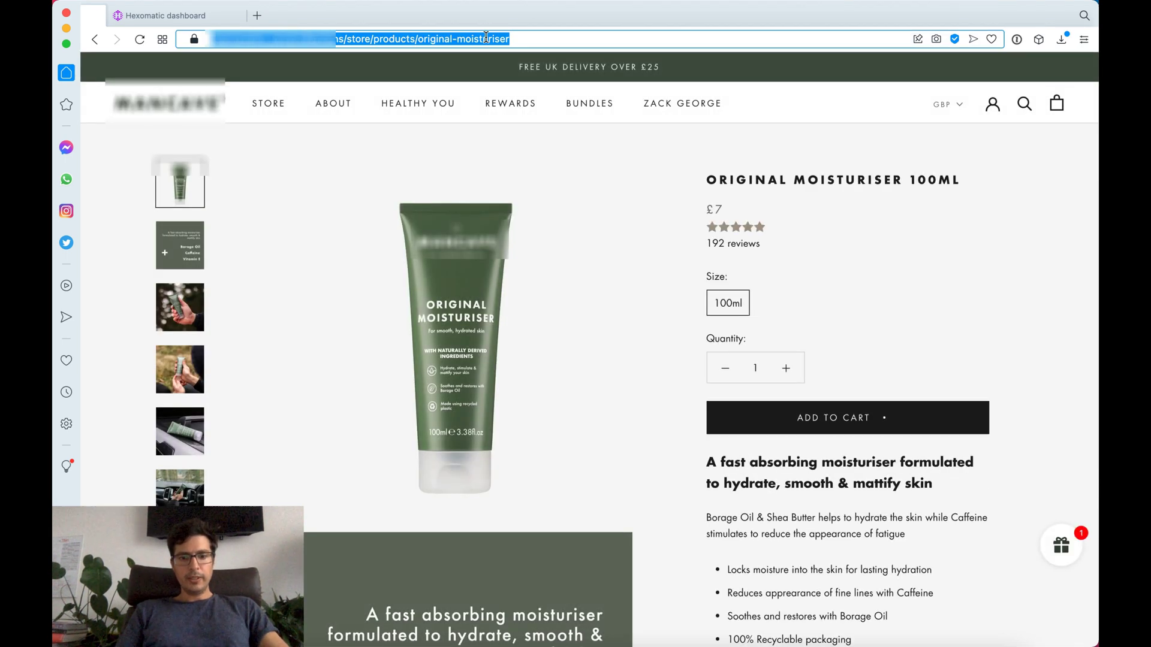
left_click(160, 16)
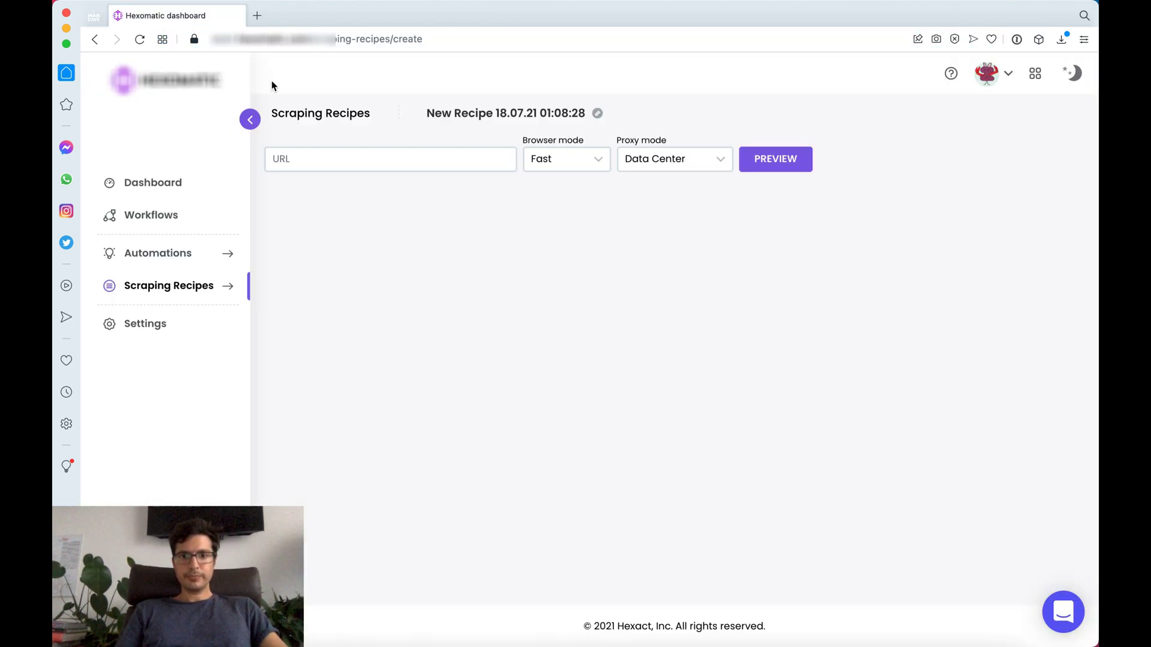
left_click(362, 152)
key("super+v")
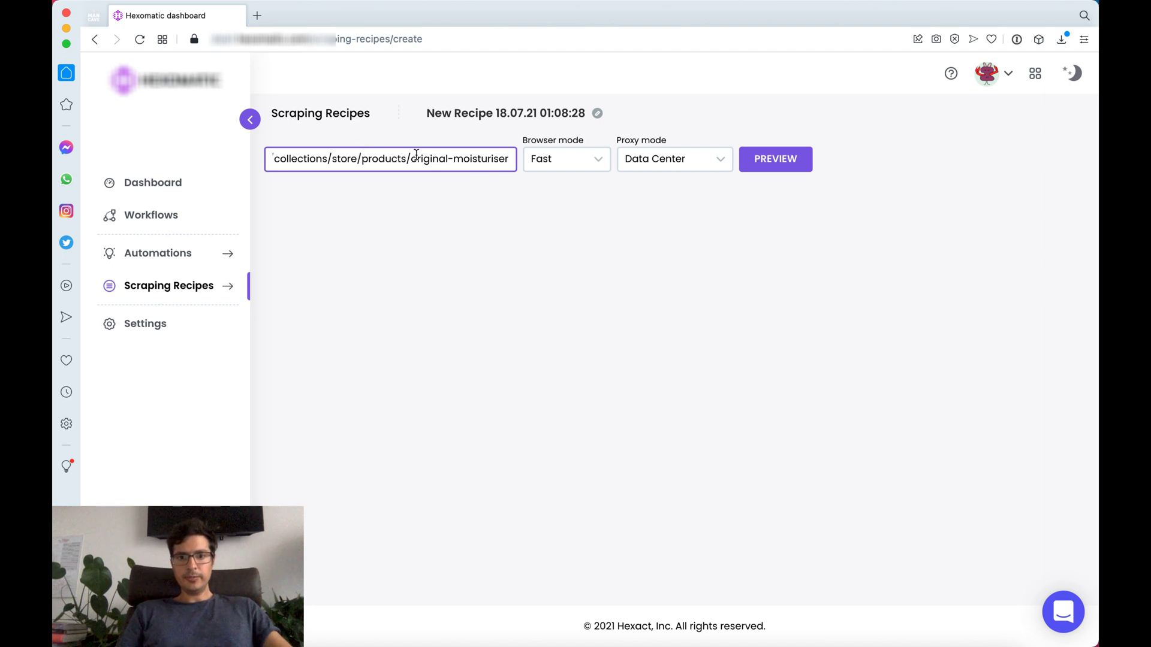
Step: Preview the product page in Full-stack browser mode
left_click(584, 168)
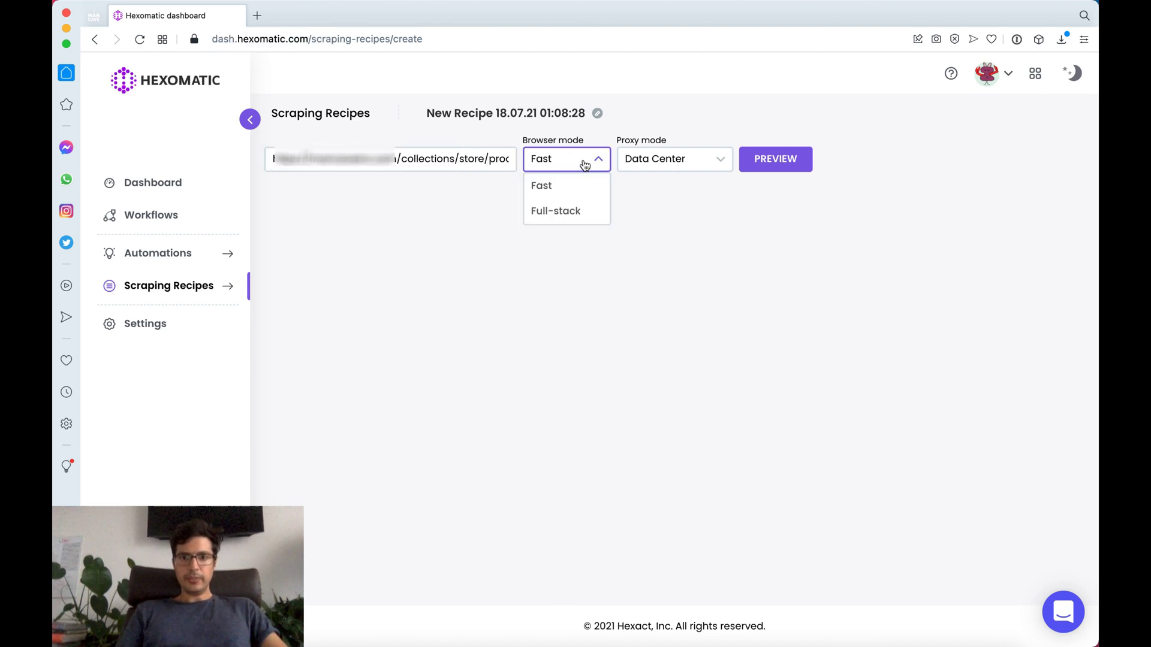
left_click(574, 215)
left_click(791, 158)
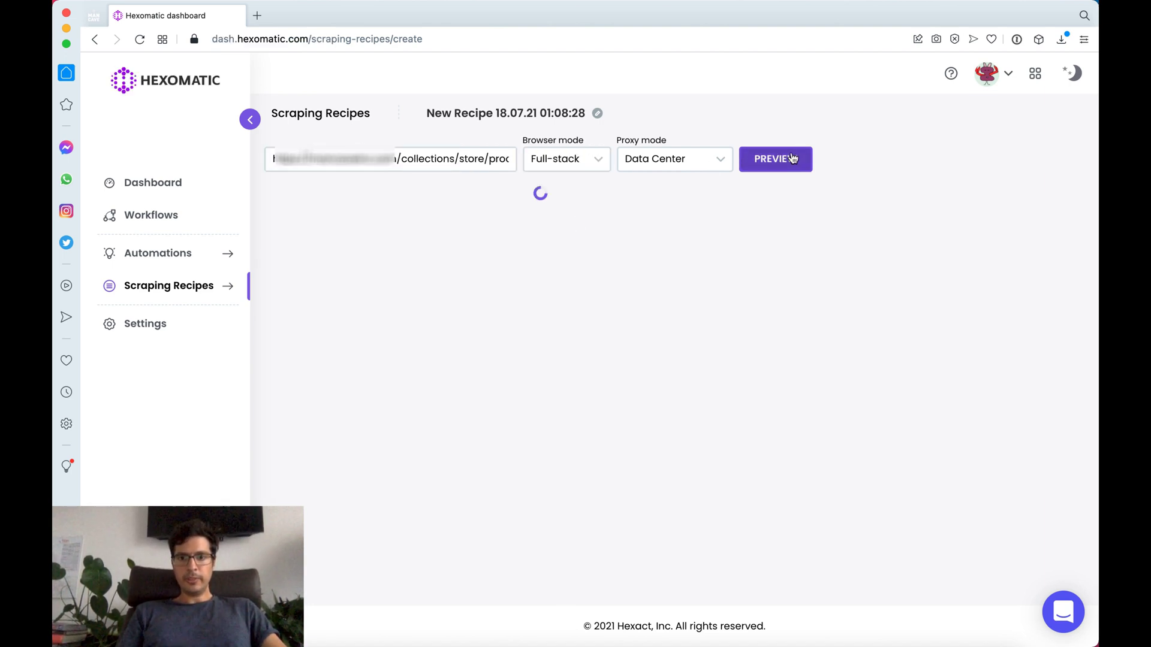
Step: Type 'skincare detail page tutorial' as the recipe name, correcting a typo
left_click(597, 114)
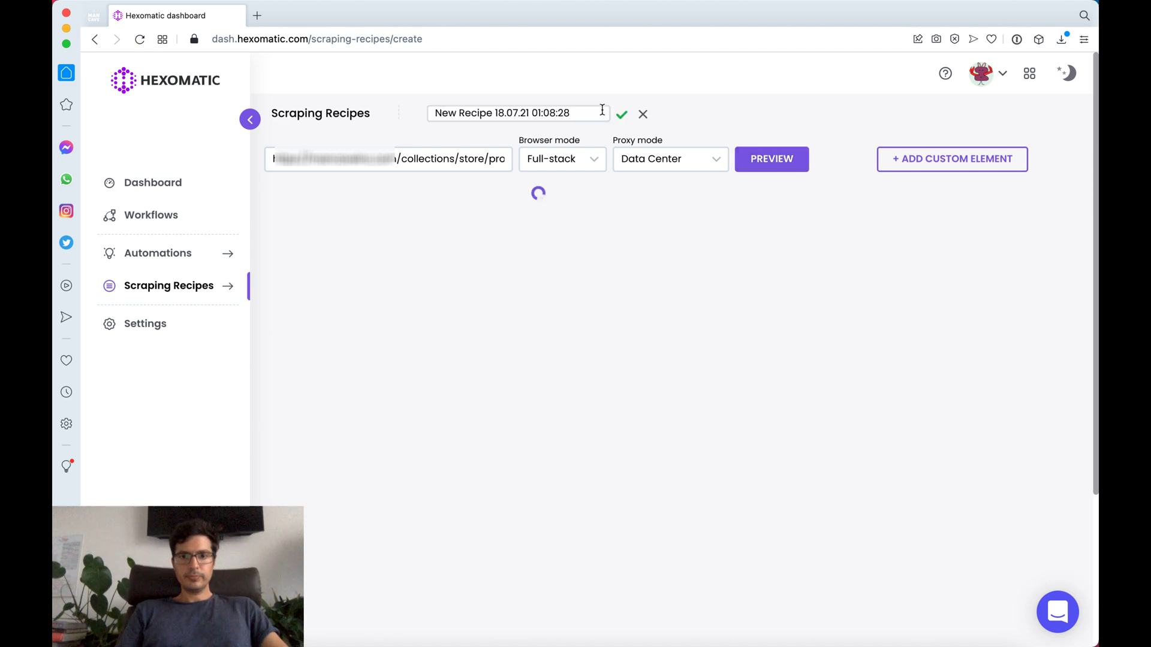
triple_click(563, 112)
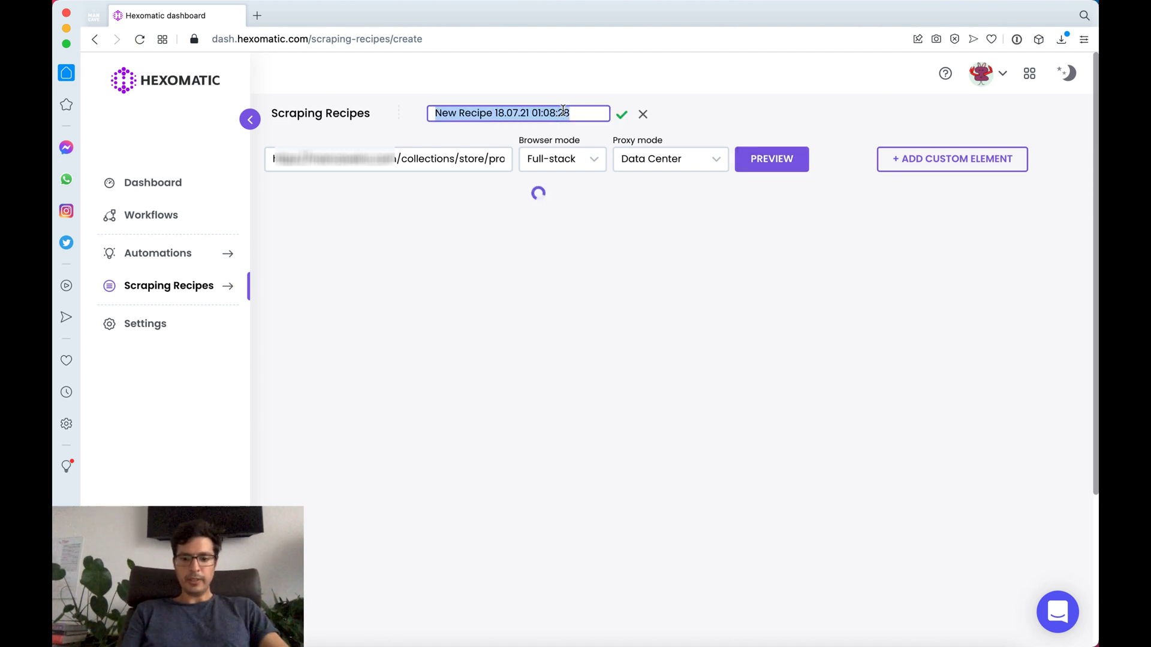
type("skincare ")
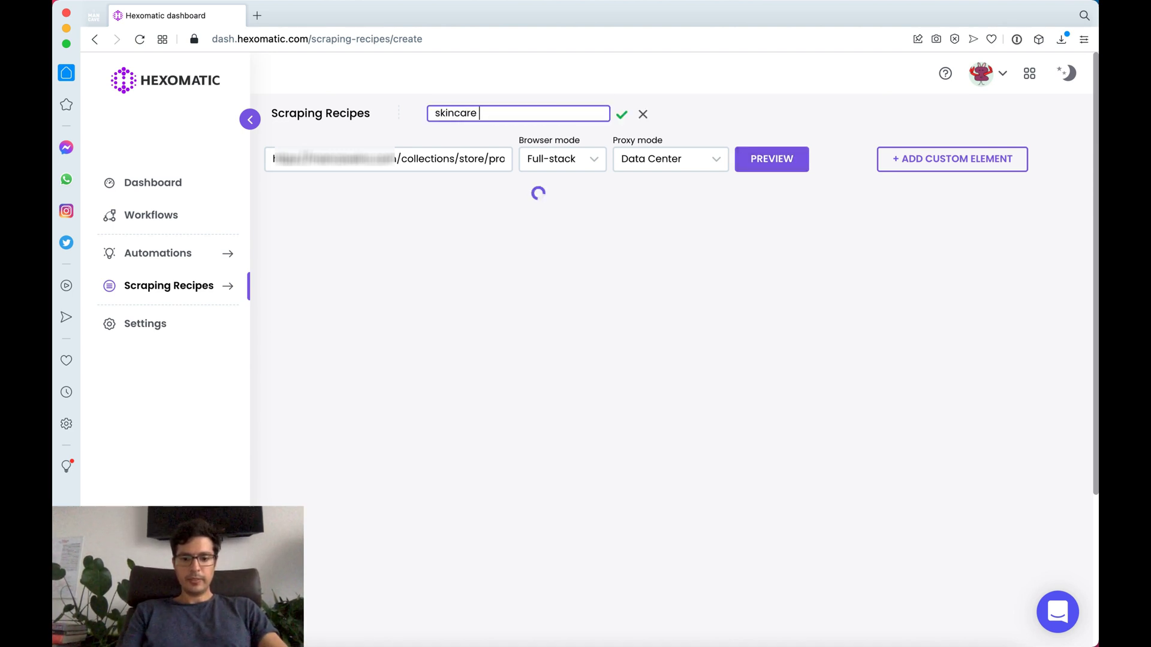
type("detsil pag")
key("BackSpace")
key("BackSpace")
key("BackSpace")
key("BackSpace")
key("BackSpace")
key("BackSpace")
key("BackSpace")
type("ail page")
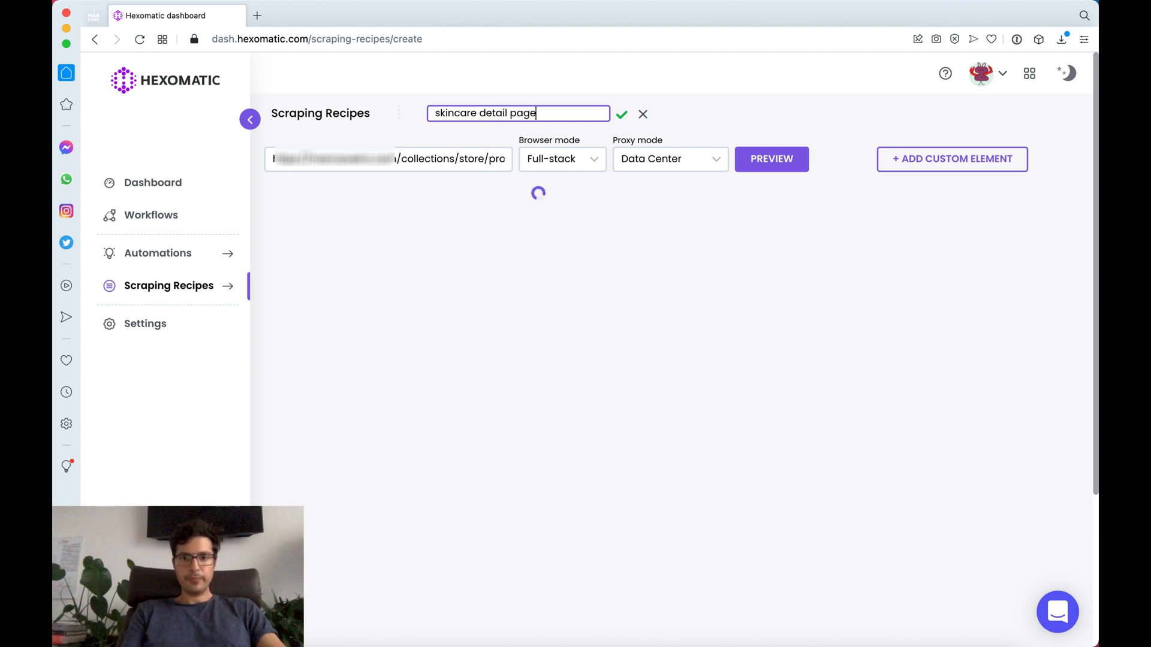
type(" tutorial")
Step: Confirm the name and capture the single product heading as a Text field named Title
left_click(619, 115)
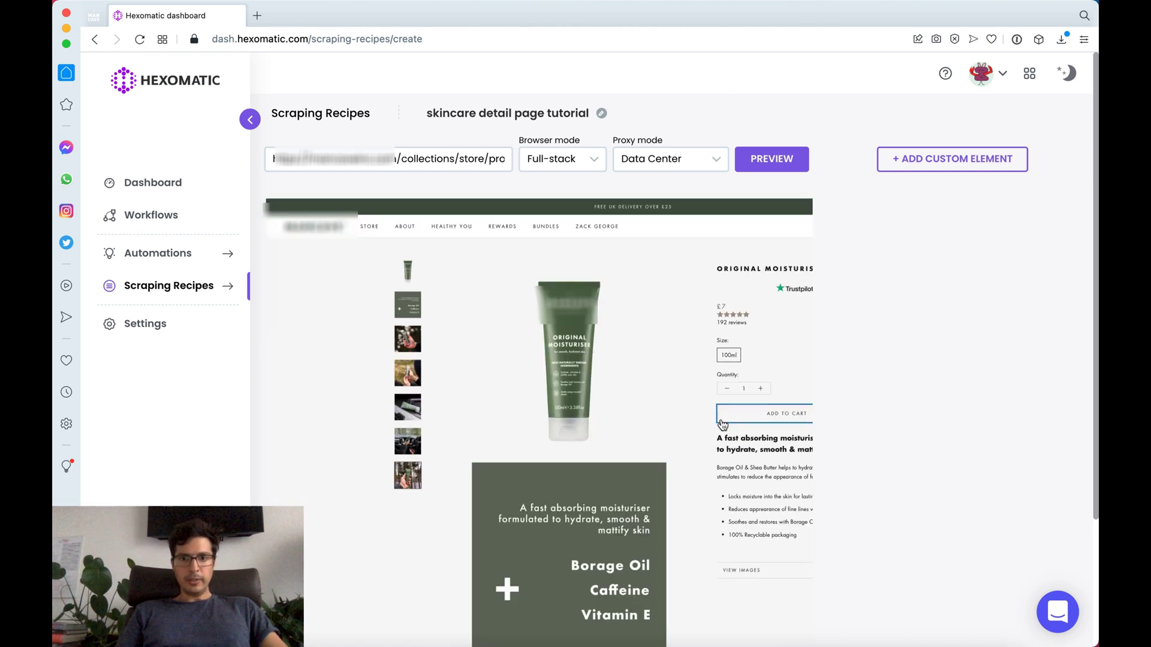
scroll(722, 425, "right", 5)
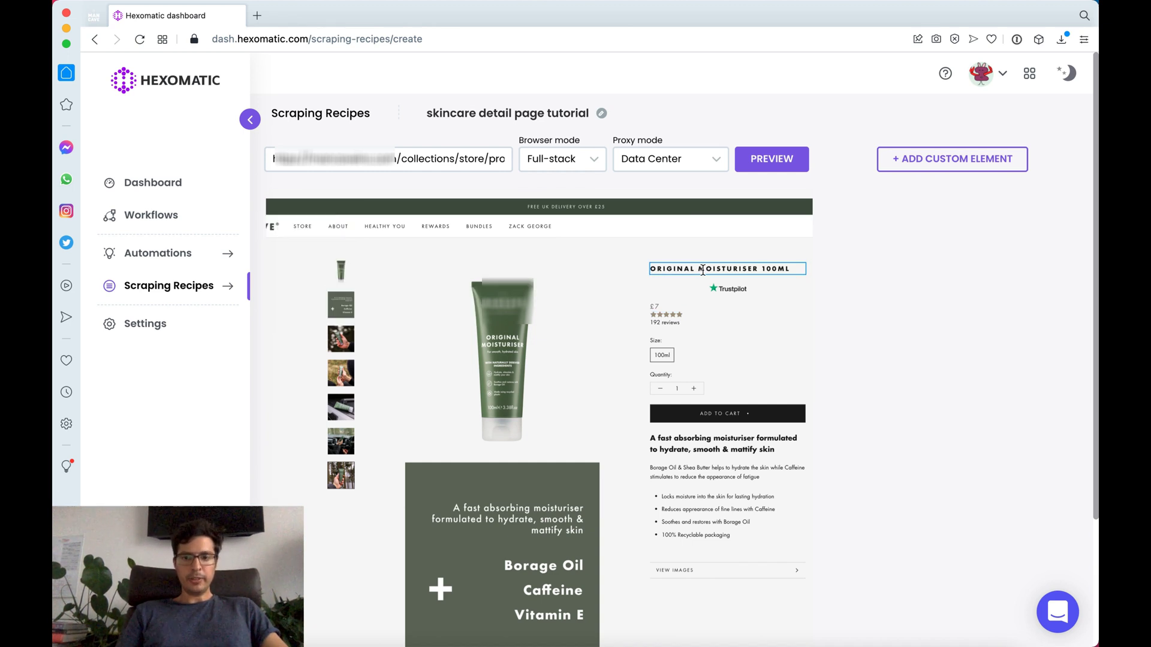
left_click(702, 270)
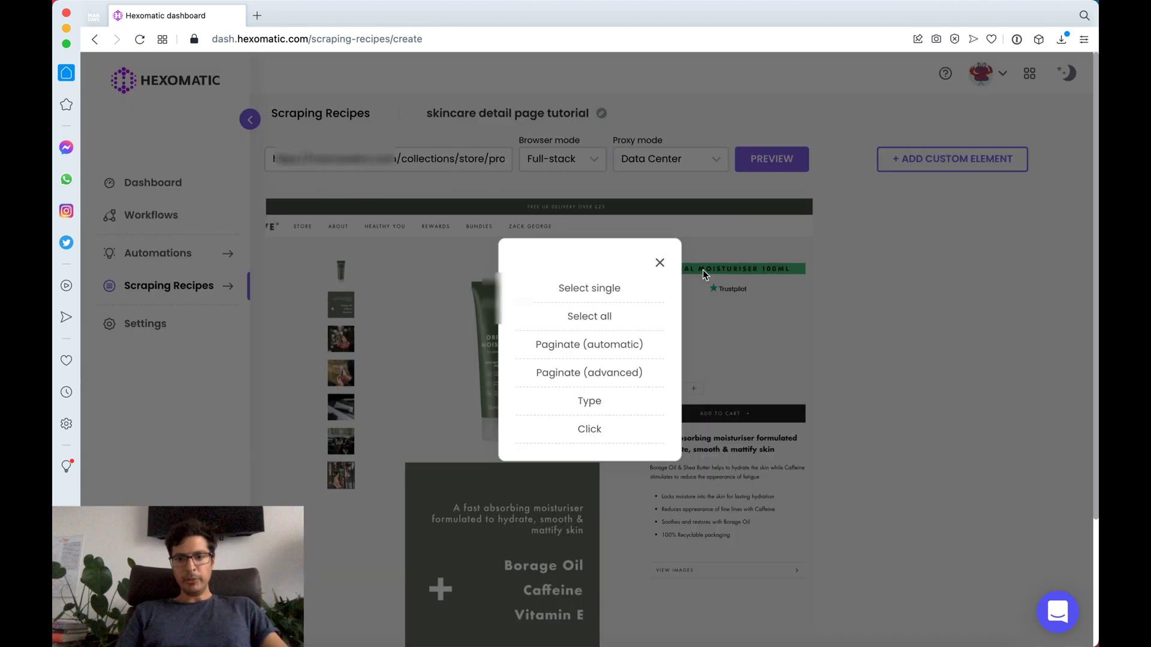
left_click(618, 296)
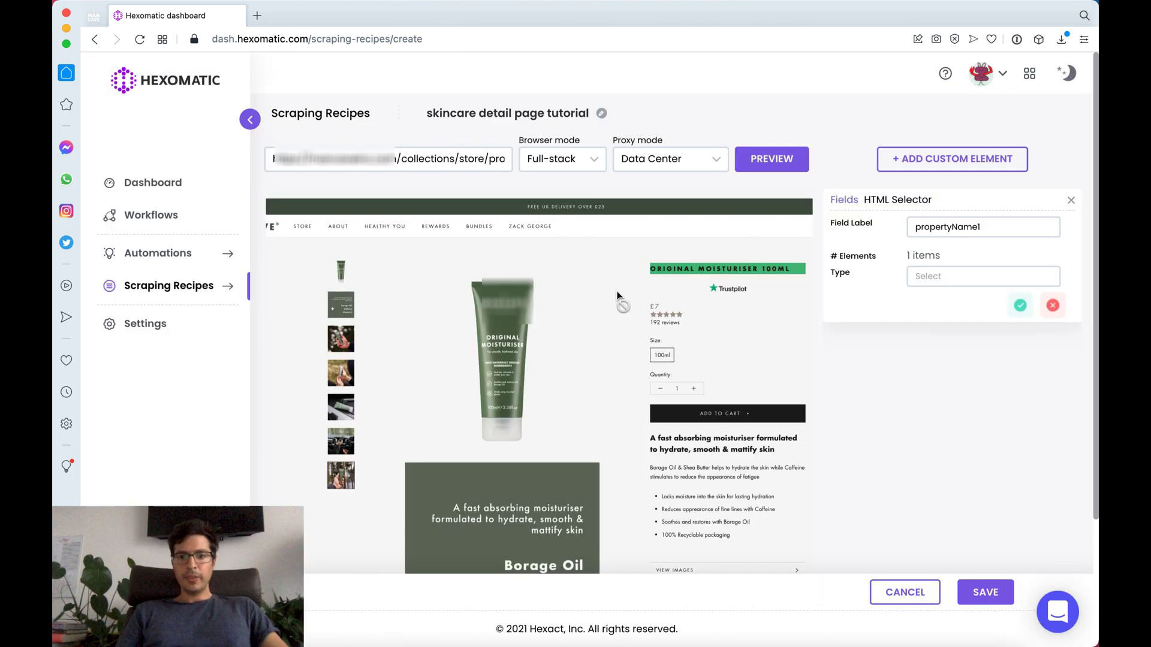
double_click(975, 231)
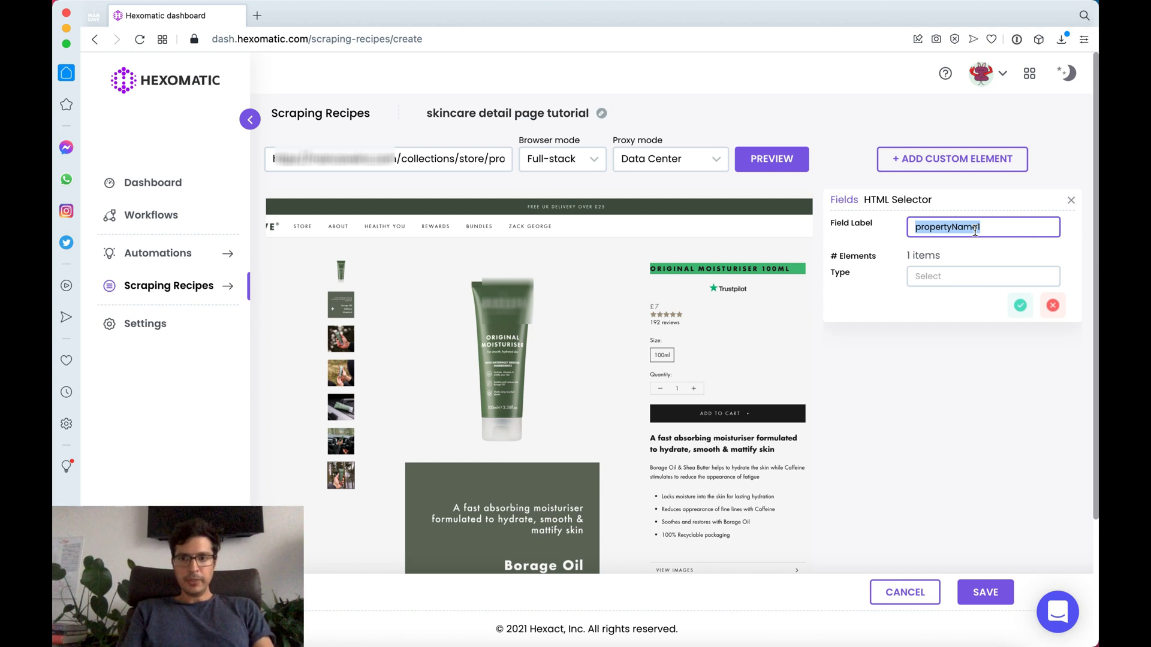
type("Title")
left_click(997, 282)
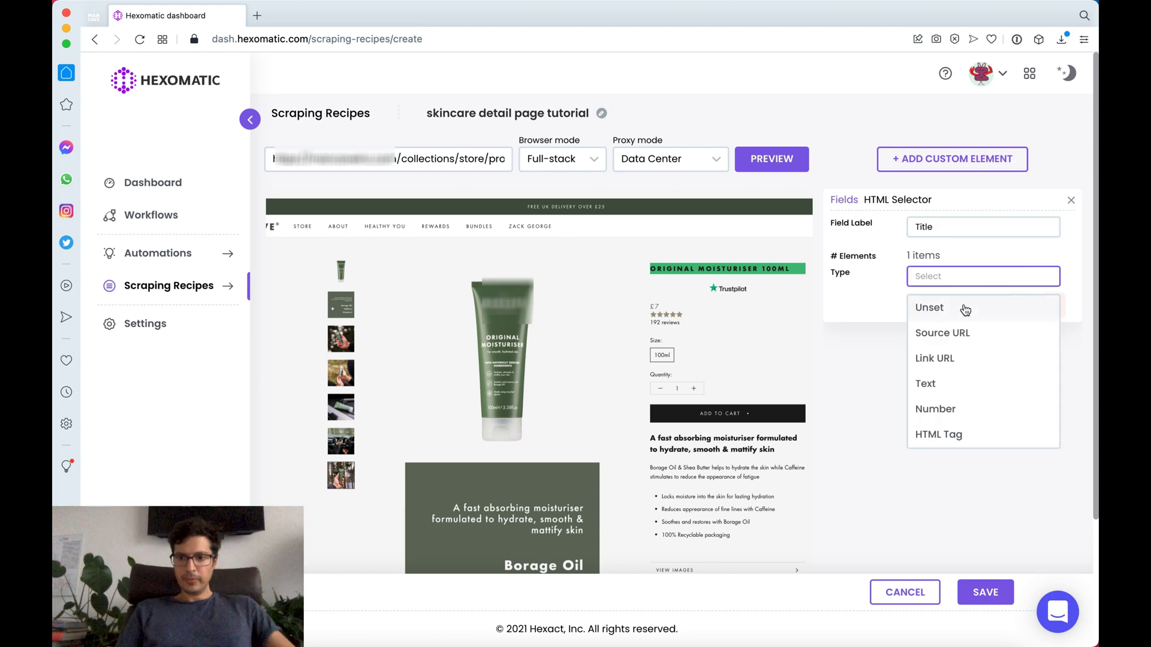
left_click(929, 385)
Step: Save the Title field and add the single price as a Number field named Price
left_click(1020, 334)
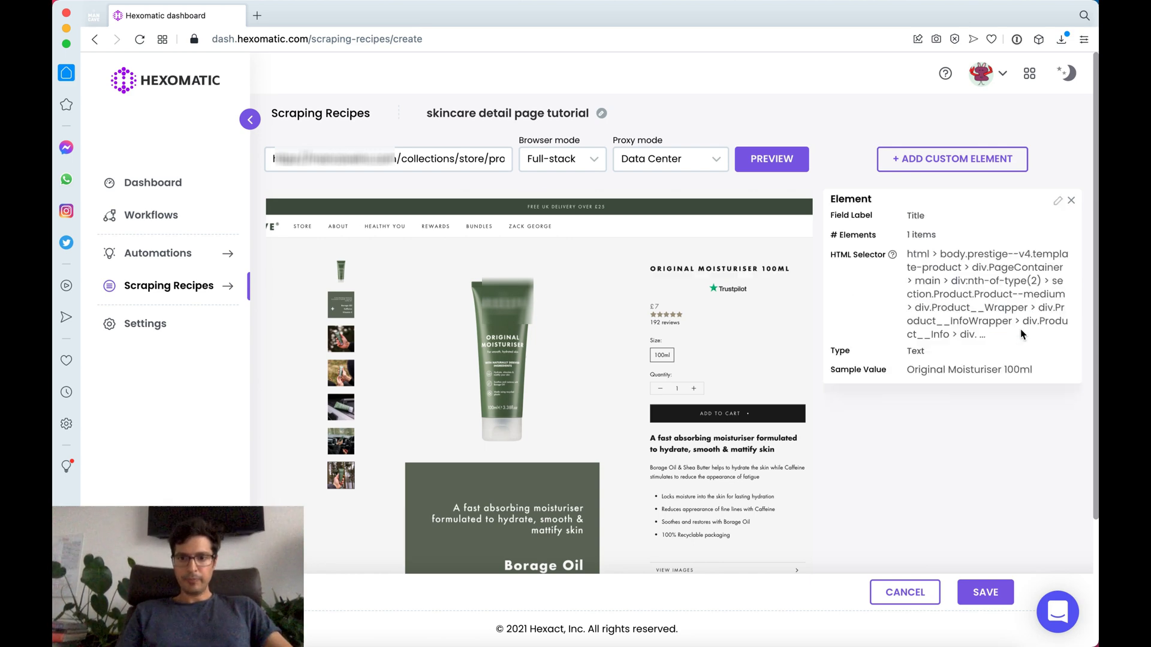
left_click(657, 311)
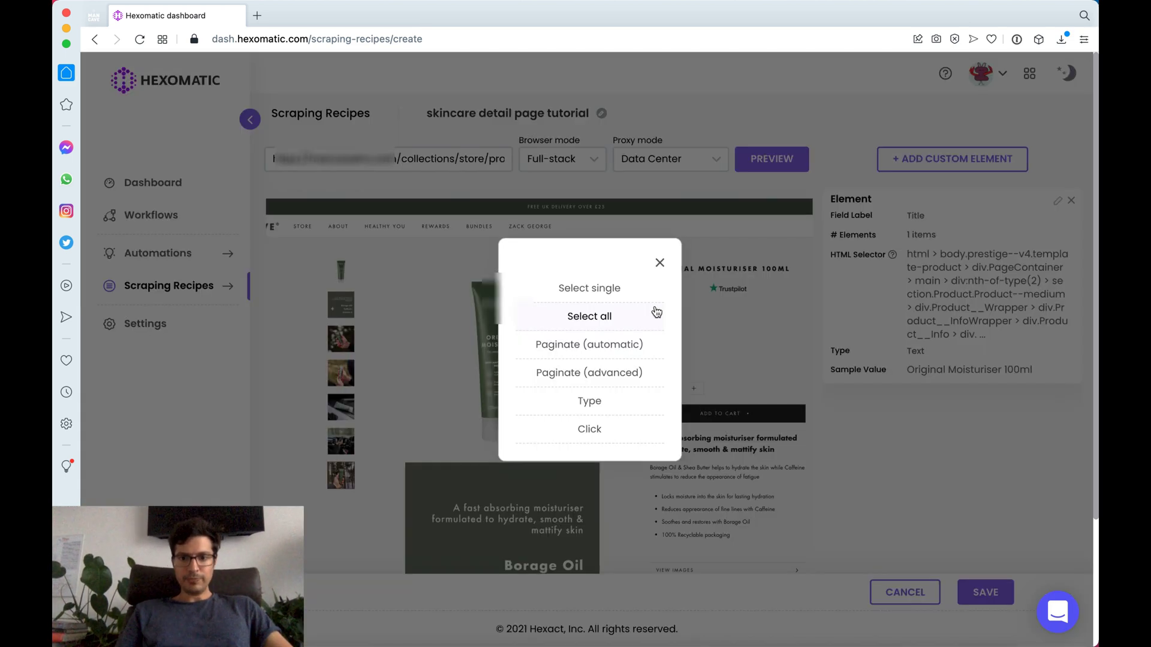
left_click(581, 288)
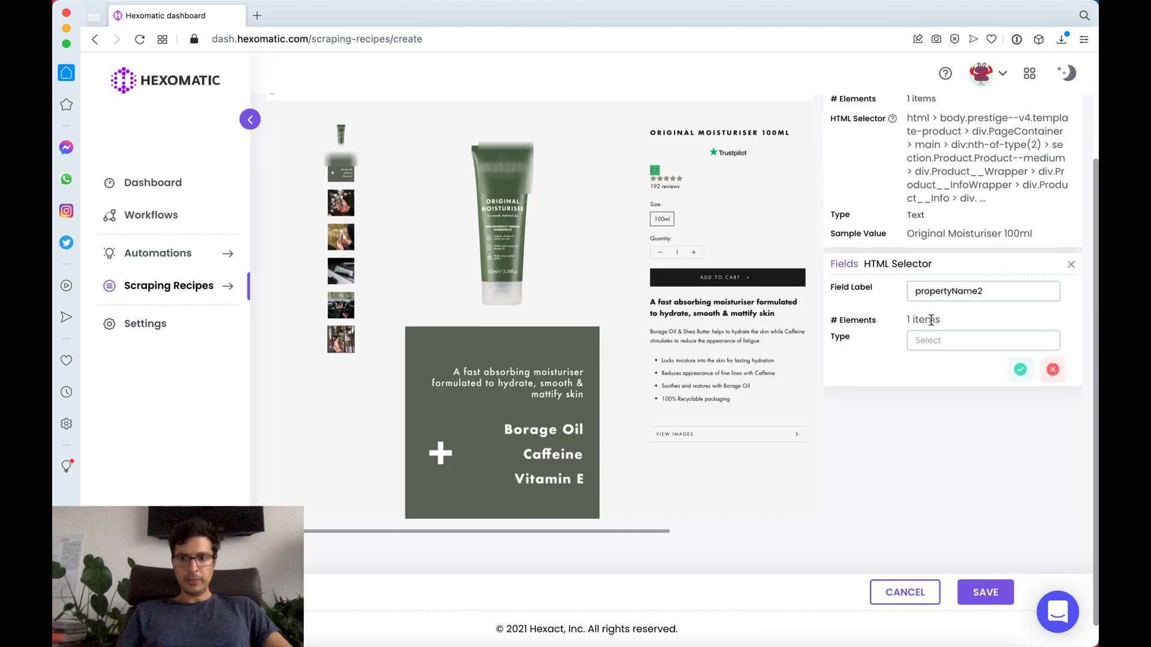
double_click(971, 300)
type("Price")
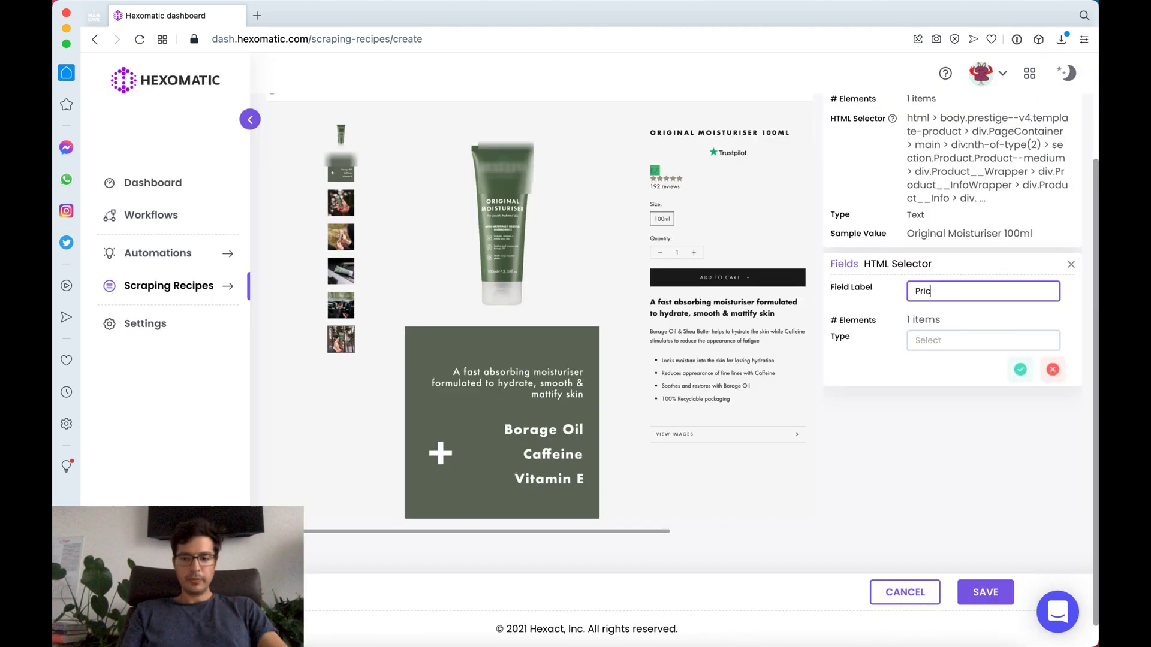
left_click(947, 343)
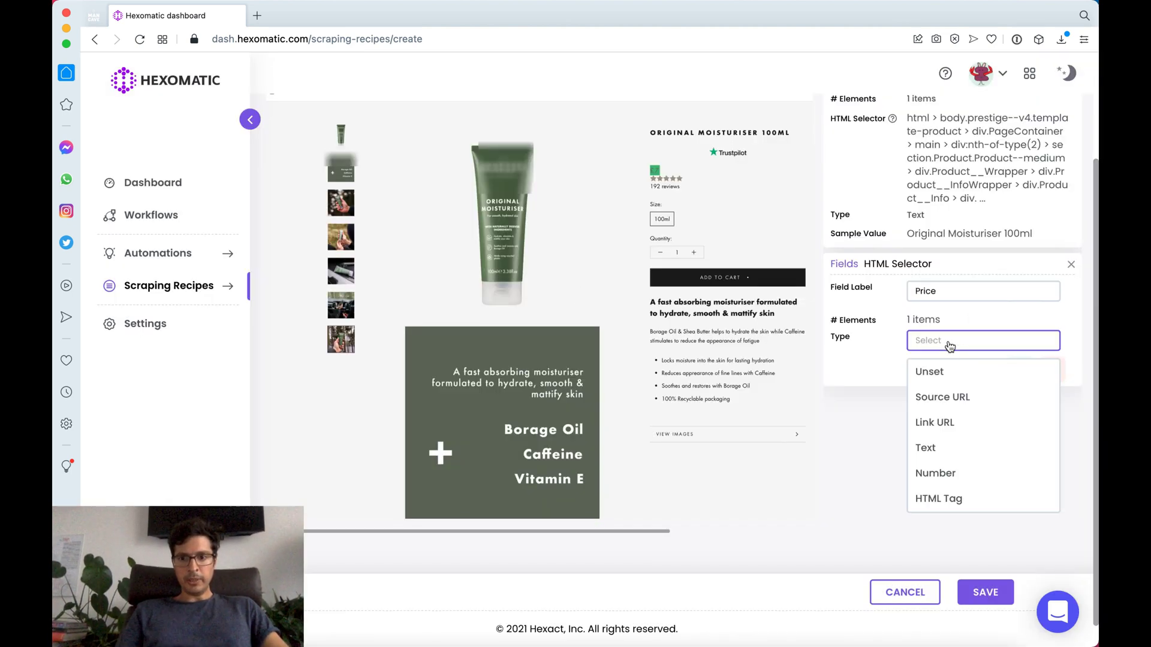
left_click(951, 473)
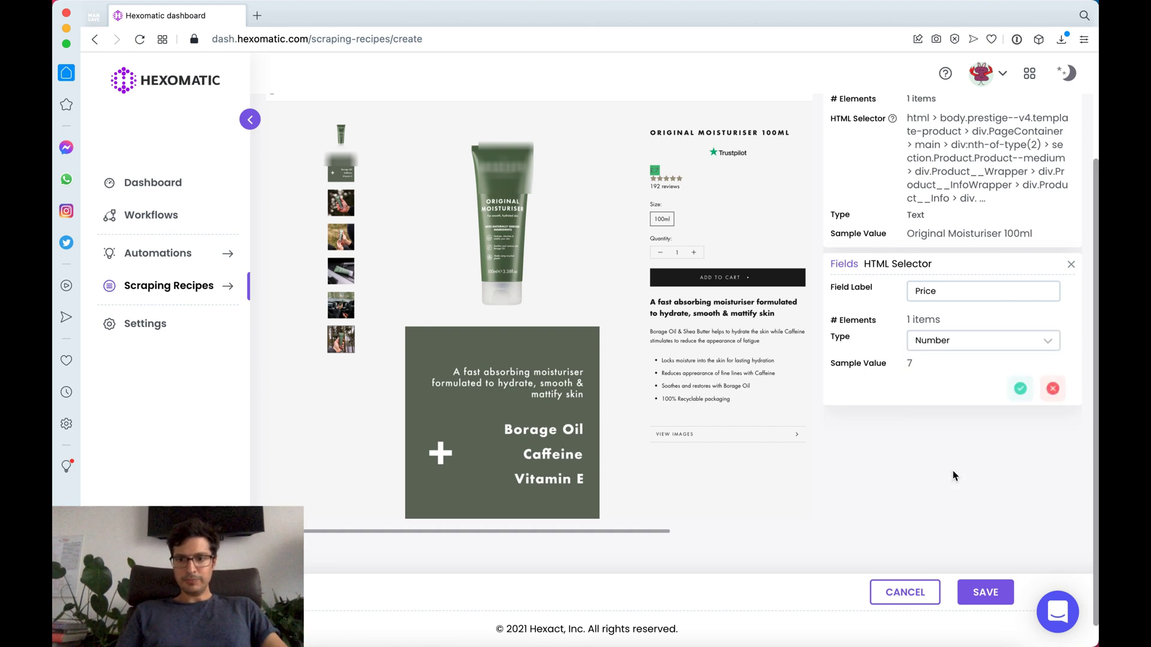
left_click(1020, 389)
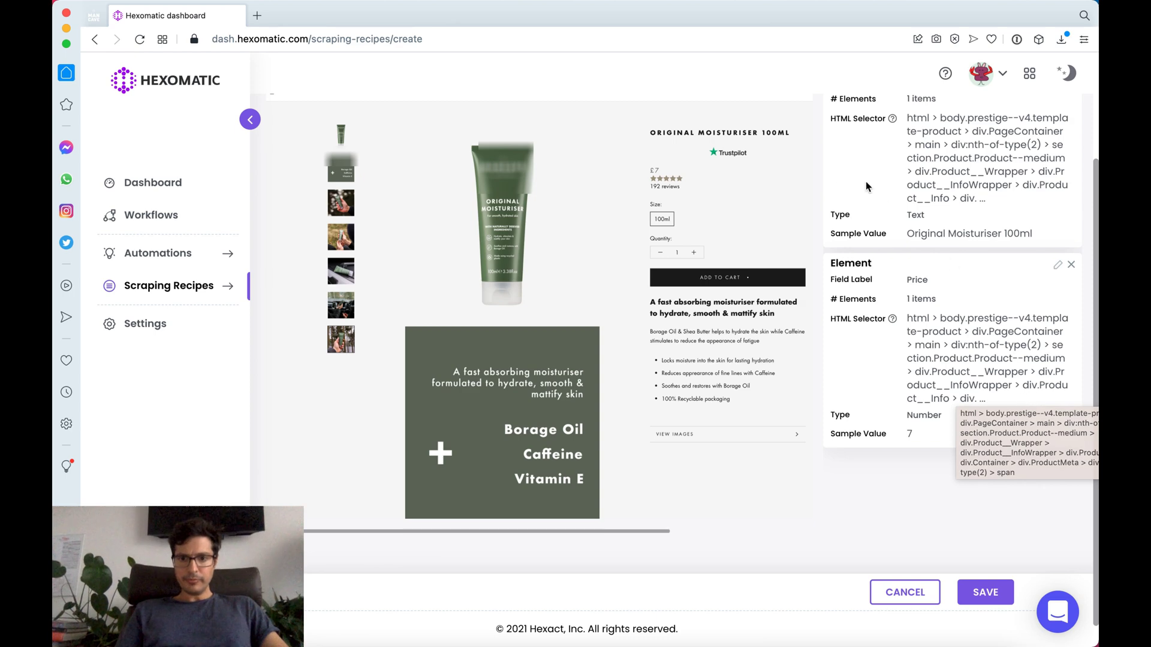
Step: Add the product description block as a Text field named Description
scroll(756, 209, "down", 1)
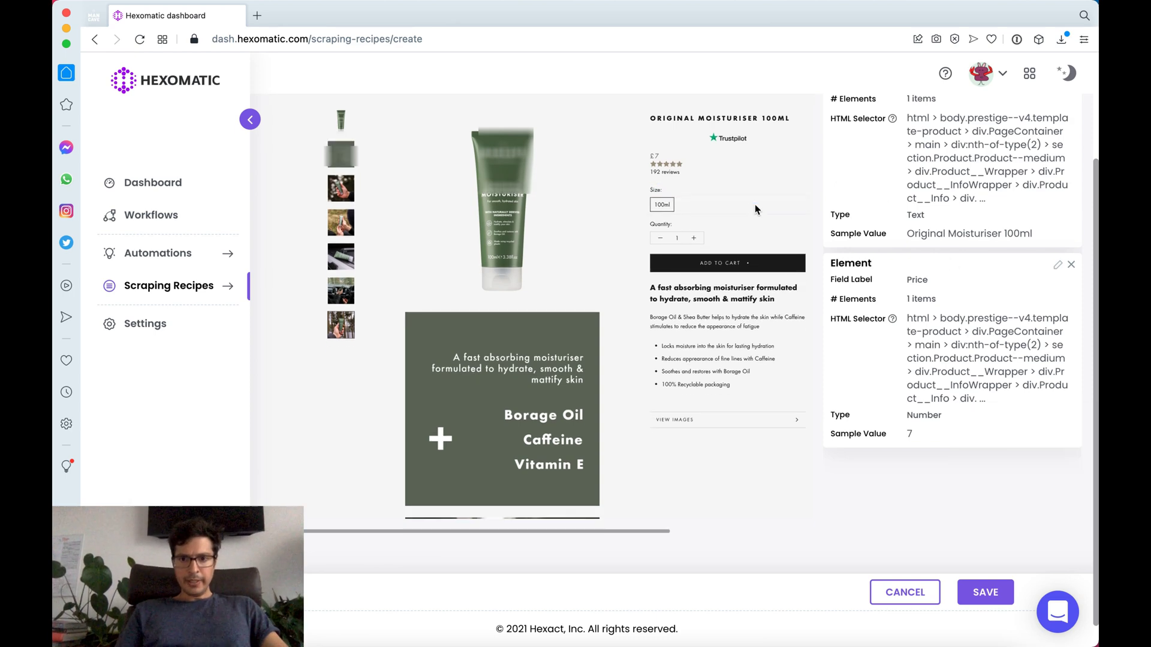
left_click(727, 307)
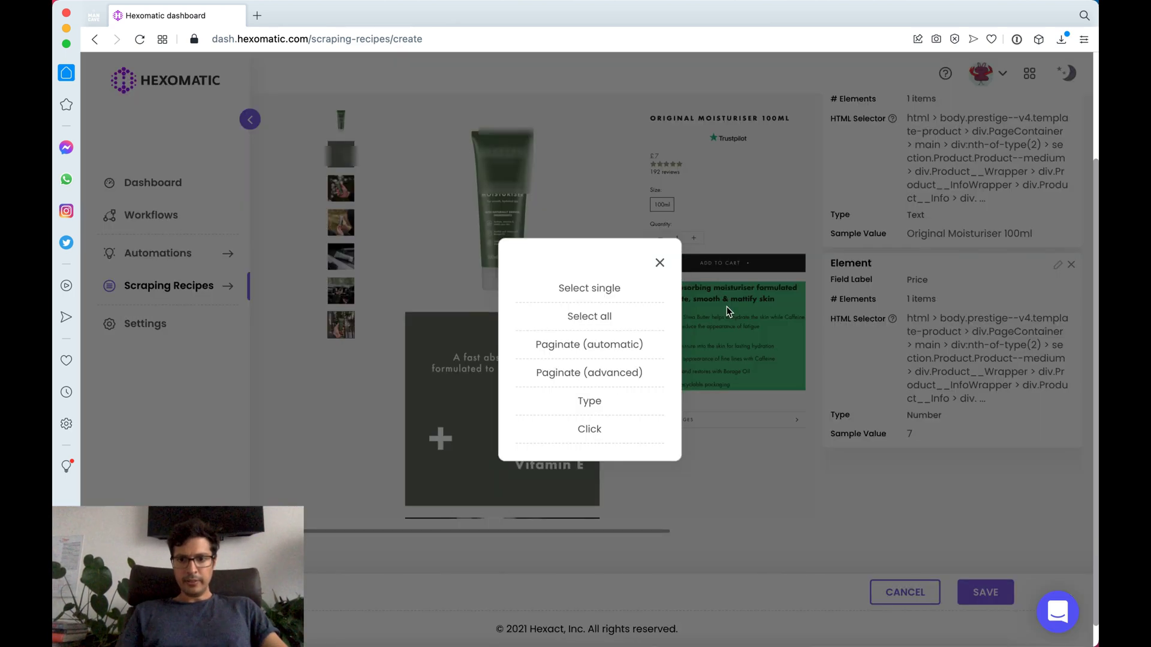
left_click(587, 294)
double_click(953, 418)
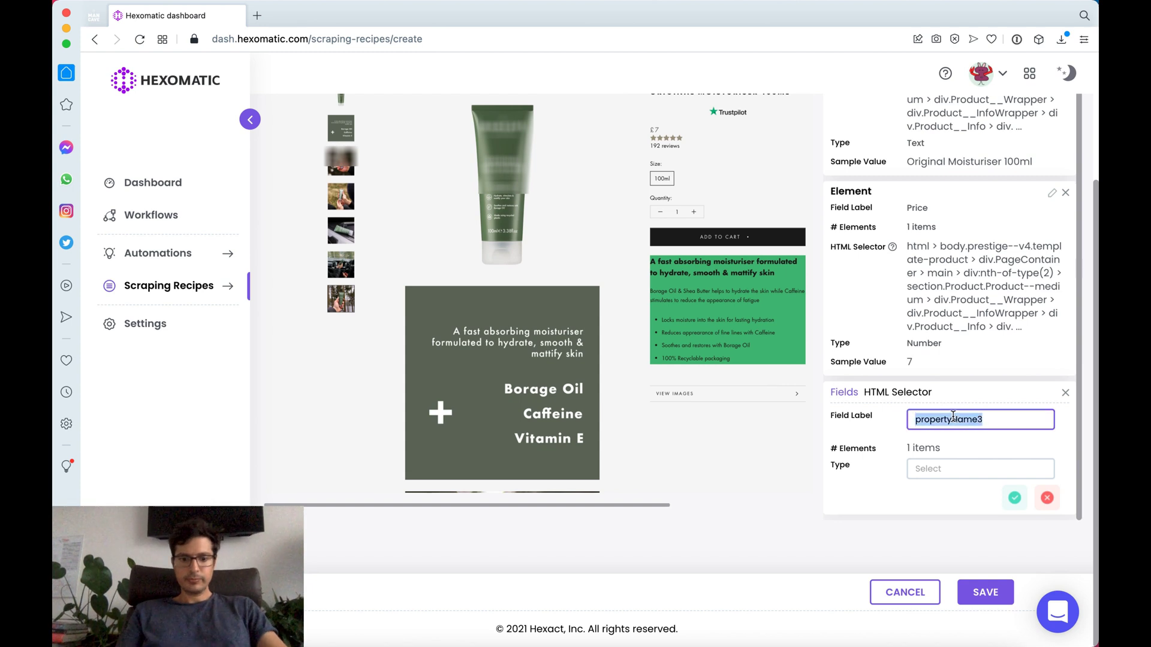
type("Description")
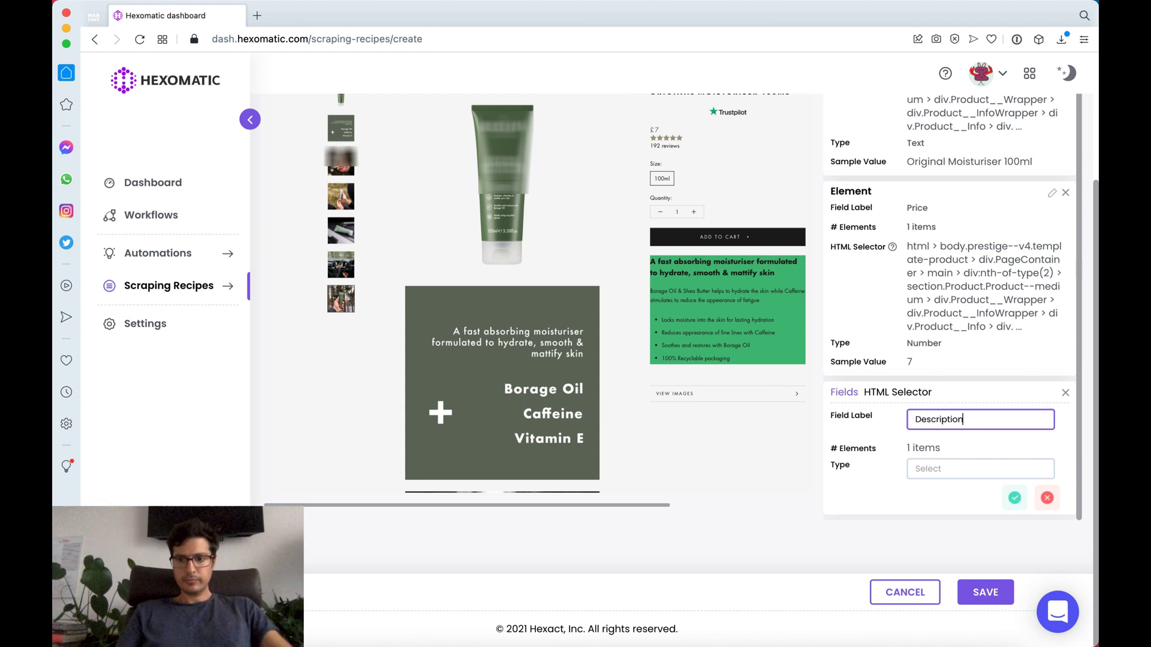
left_click(957, 469)
left_click(958, 469)
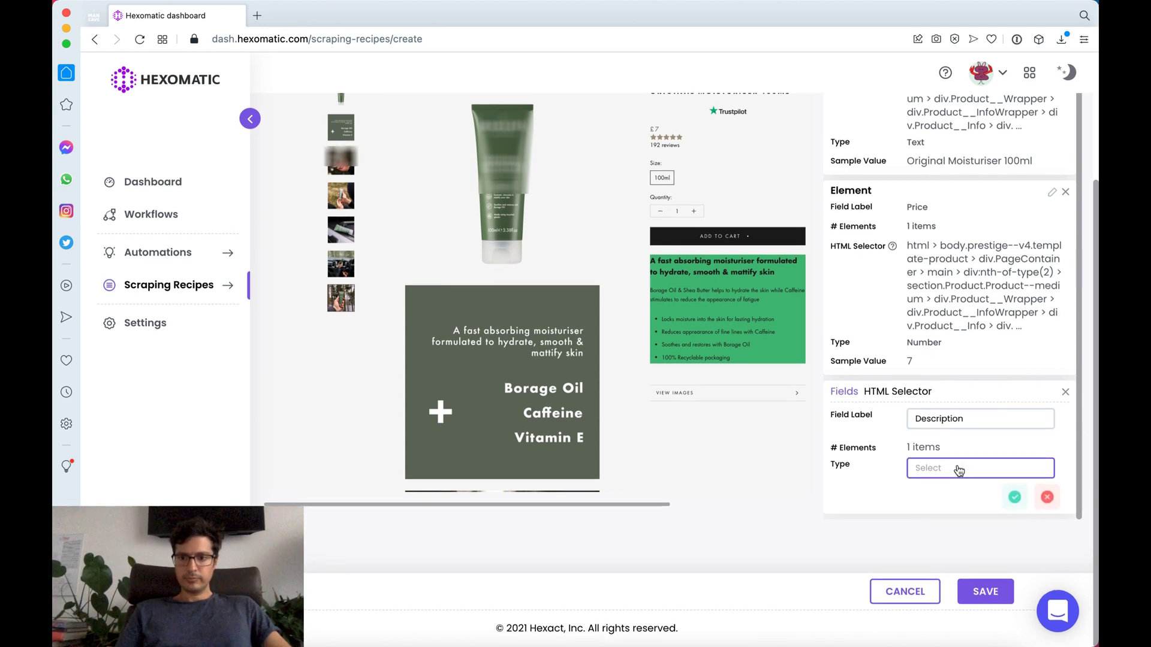
left_click(958, 469)
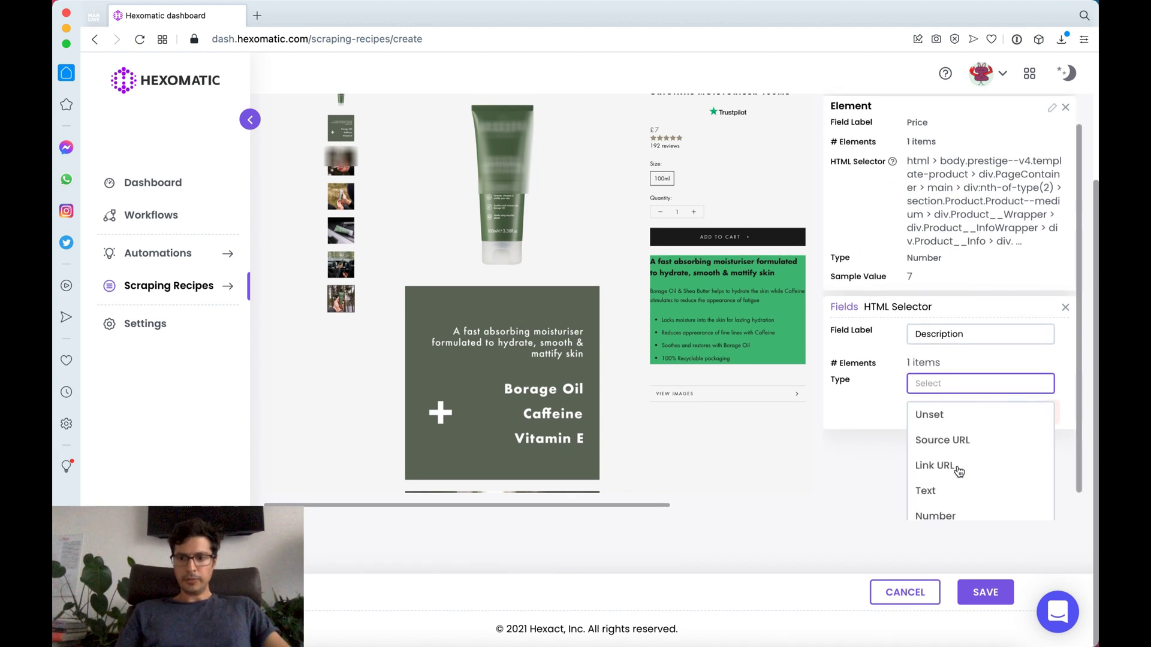
left_click(936, 457)
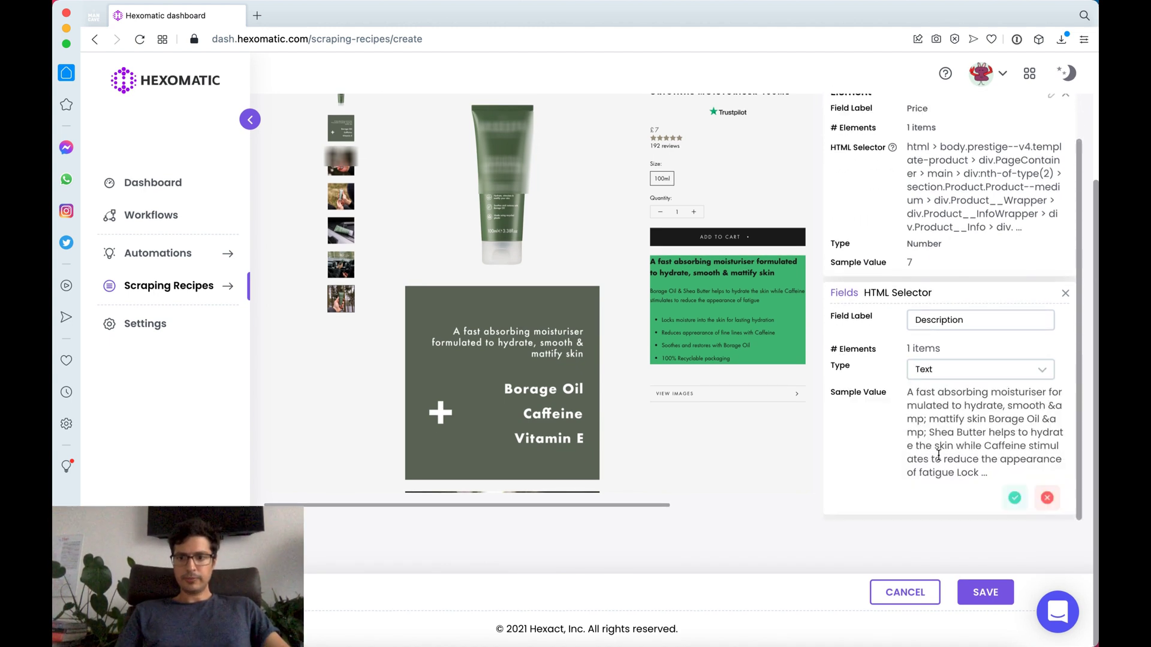
left_click(1014, 498)
Step: Add an 'Image' field capturing the single product image's source URL, then save the recipe
scroll(729, 426, "up", 1)
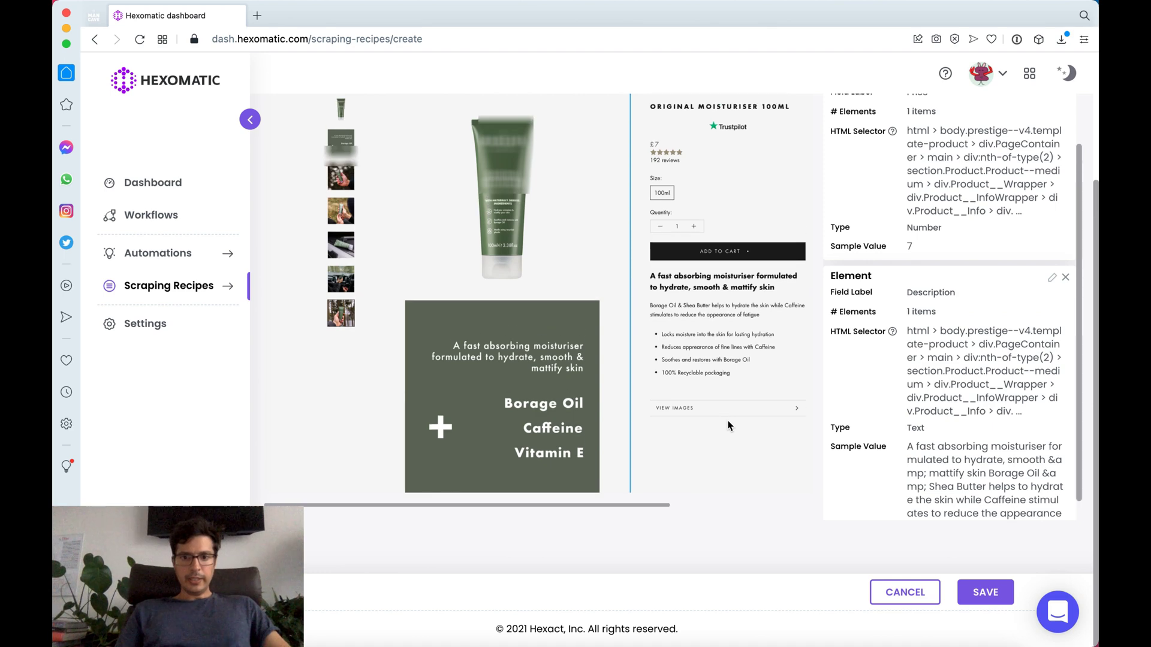
left_click(483, 197)
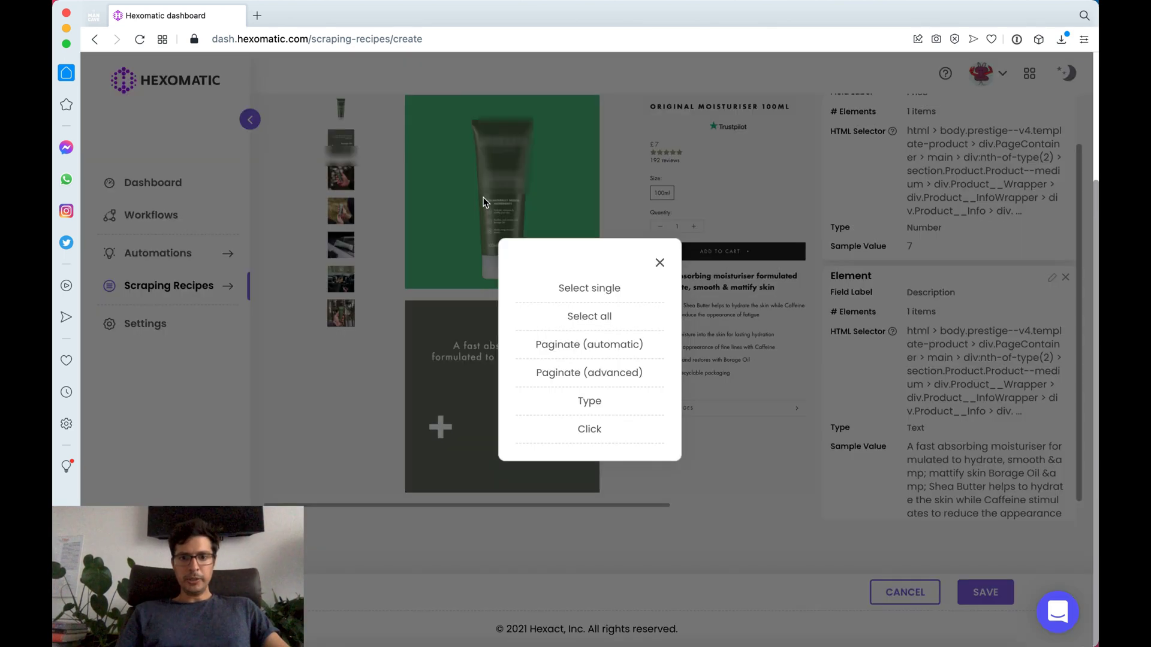
left_click(584, 294)
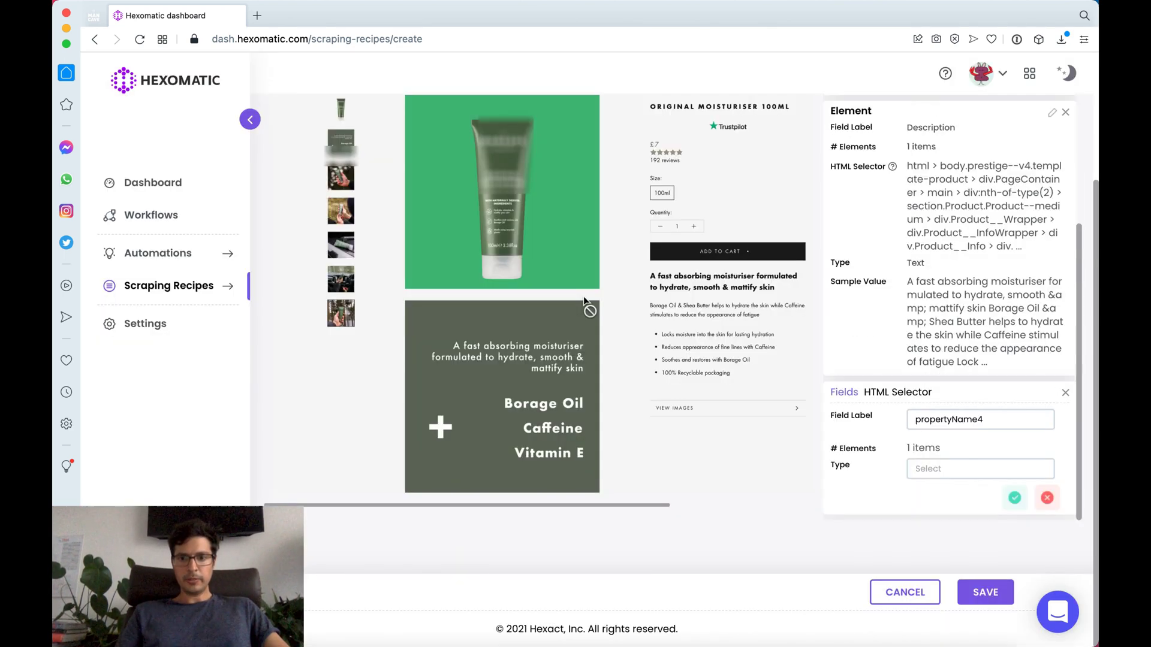
left_click(935, 419)
double_click(935, 420)
type("Image")
left_click(937, 474)
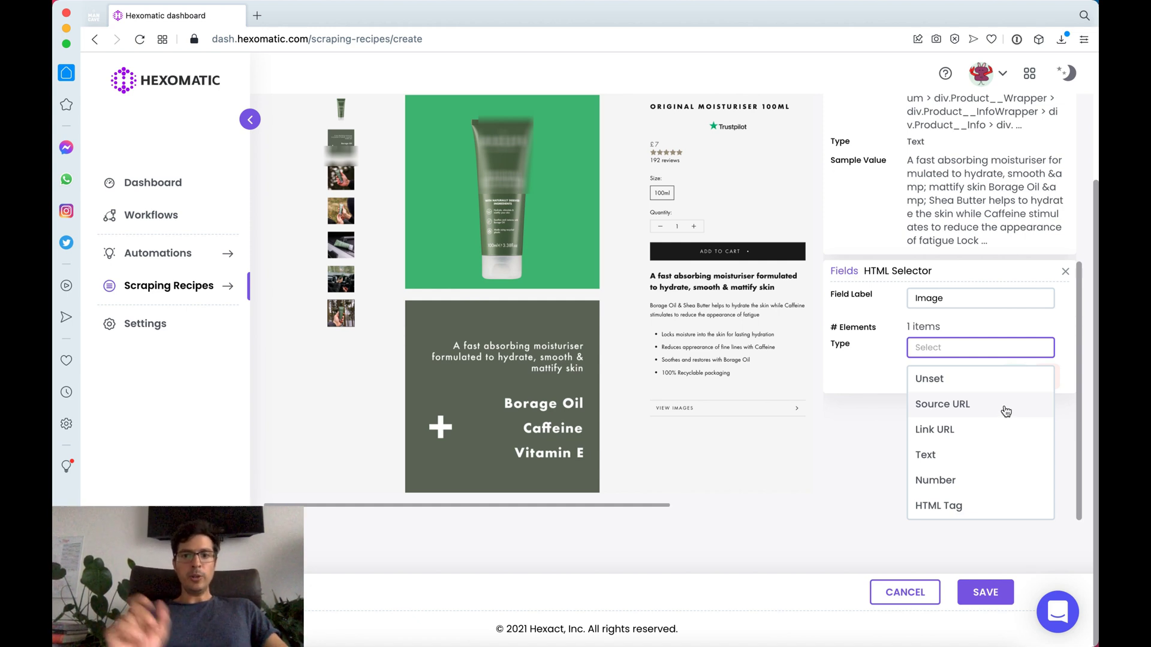
left_click(1006, 411)
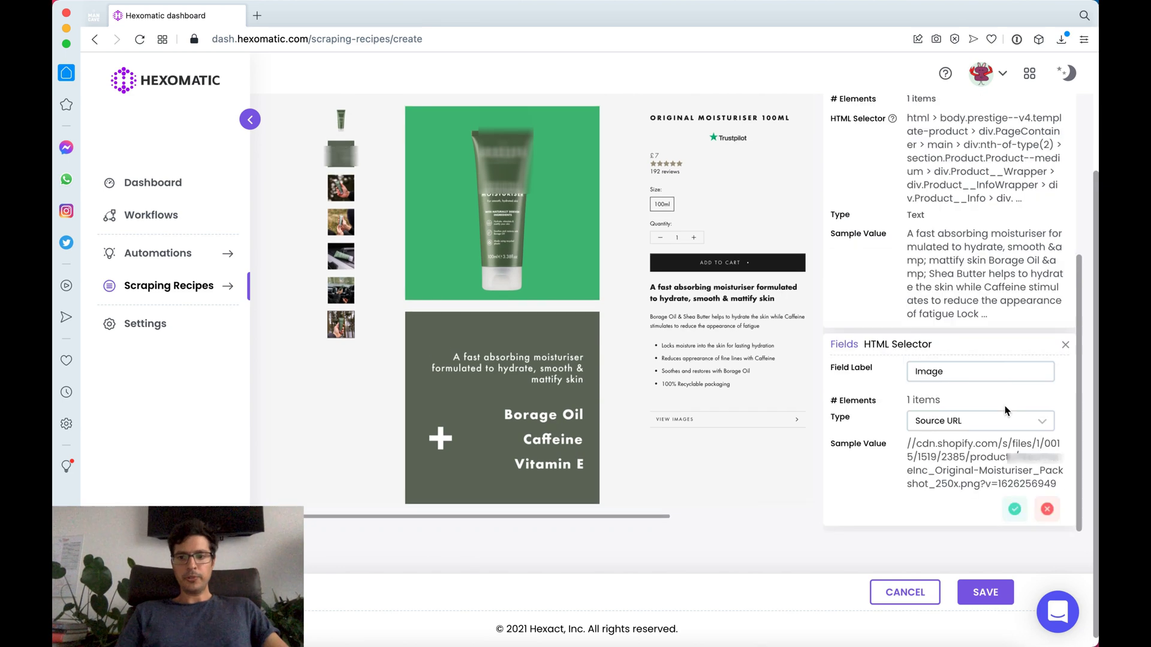
left_click(1014, 509)
scroll(806, 529, "up", 3)
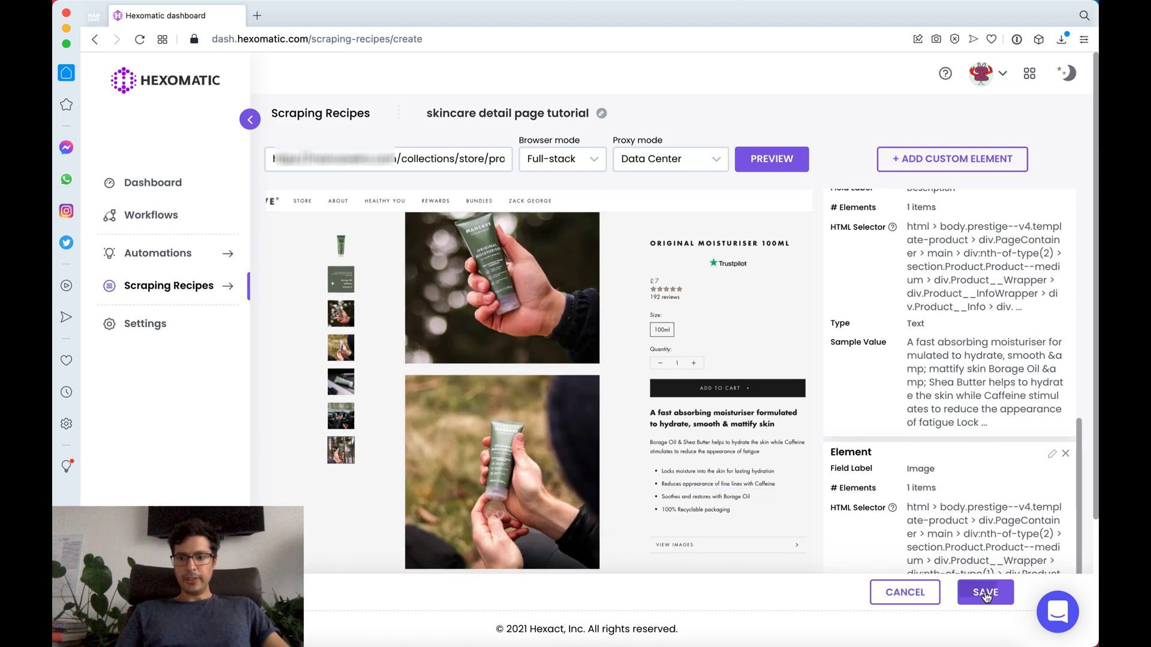
left_click(985, 594)
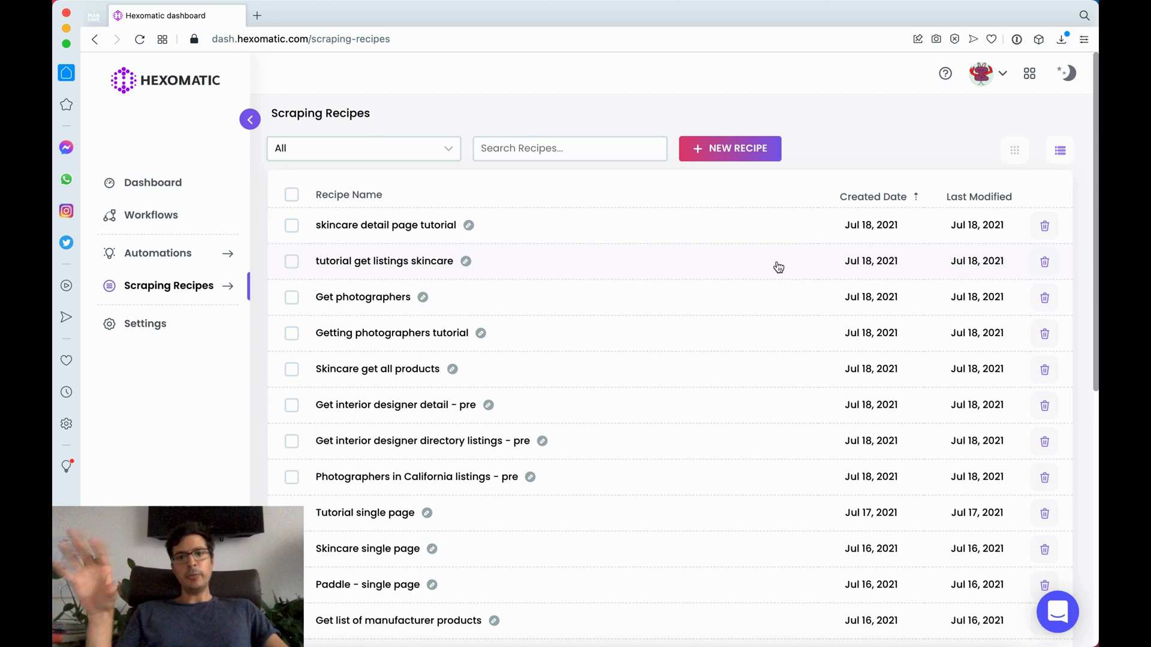
Step: Create a new workflow and rename it 'Extract product data skincare tutorial'
left_click(203, 218)
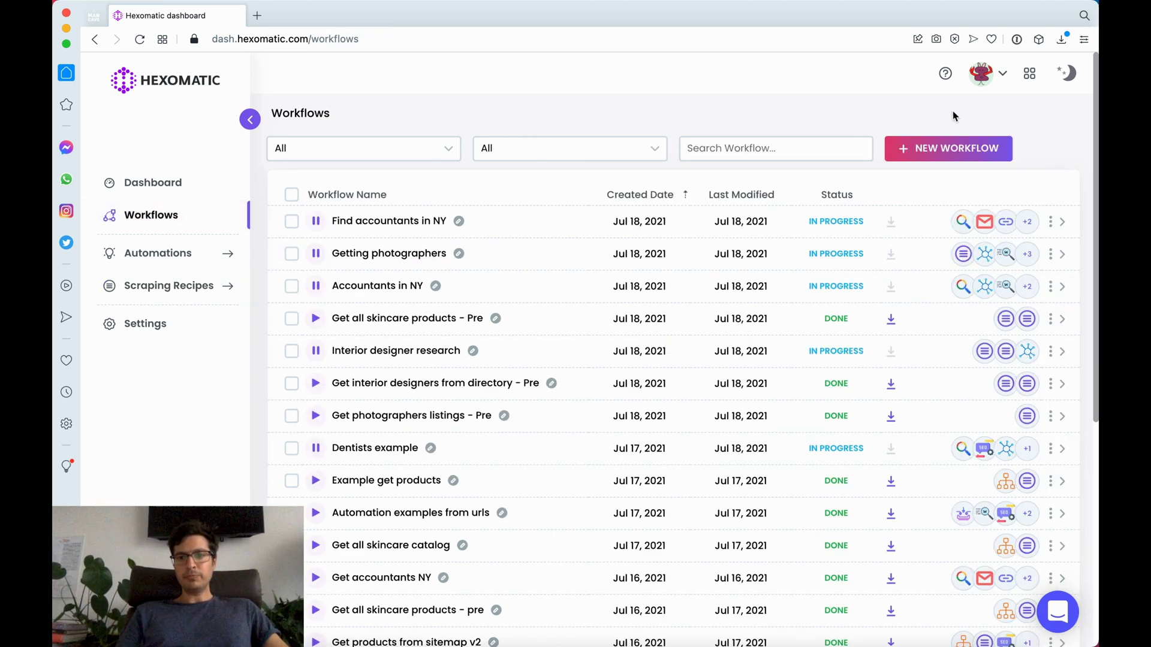
left_click(963, 158)
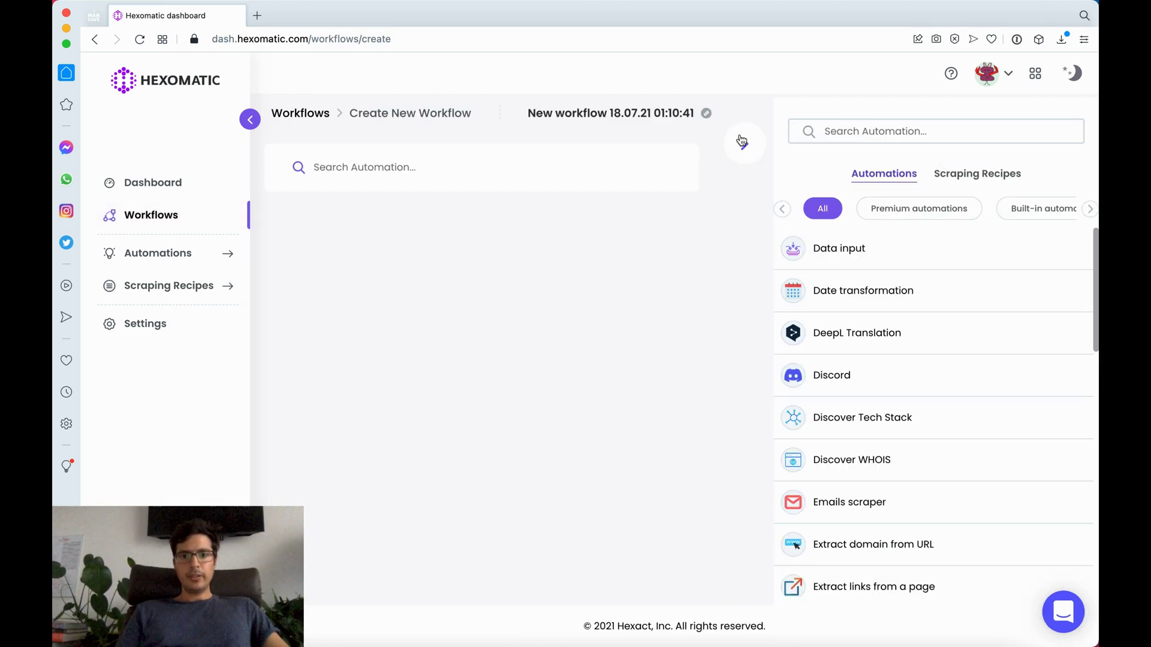
left_click(706, 114)
key("super+a")
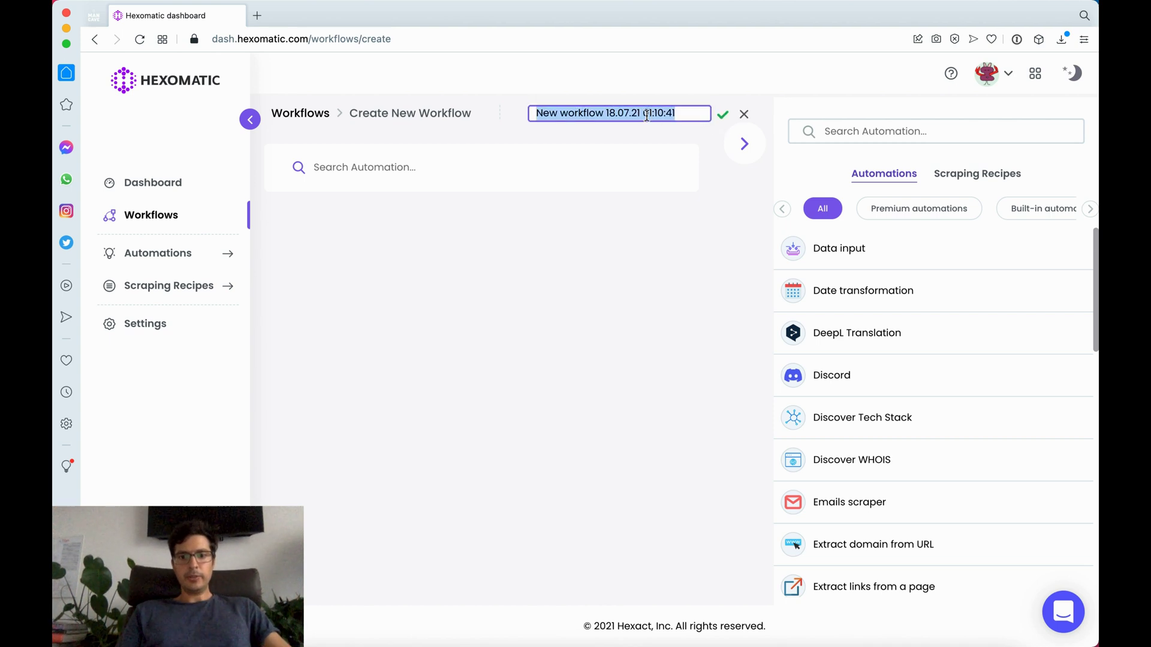
type("FH")
key("BackSpace")
key("BackSpace")
type("Extract ")
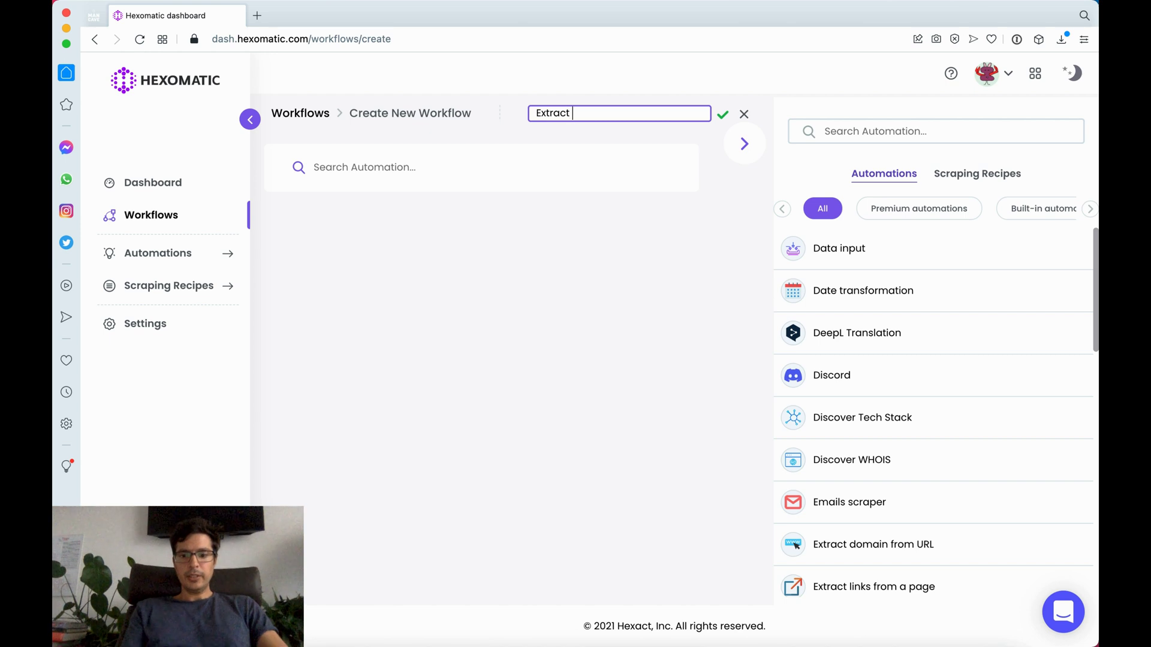
type("product data ")
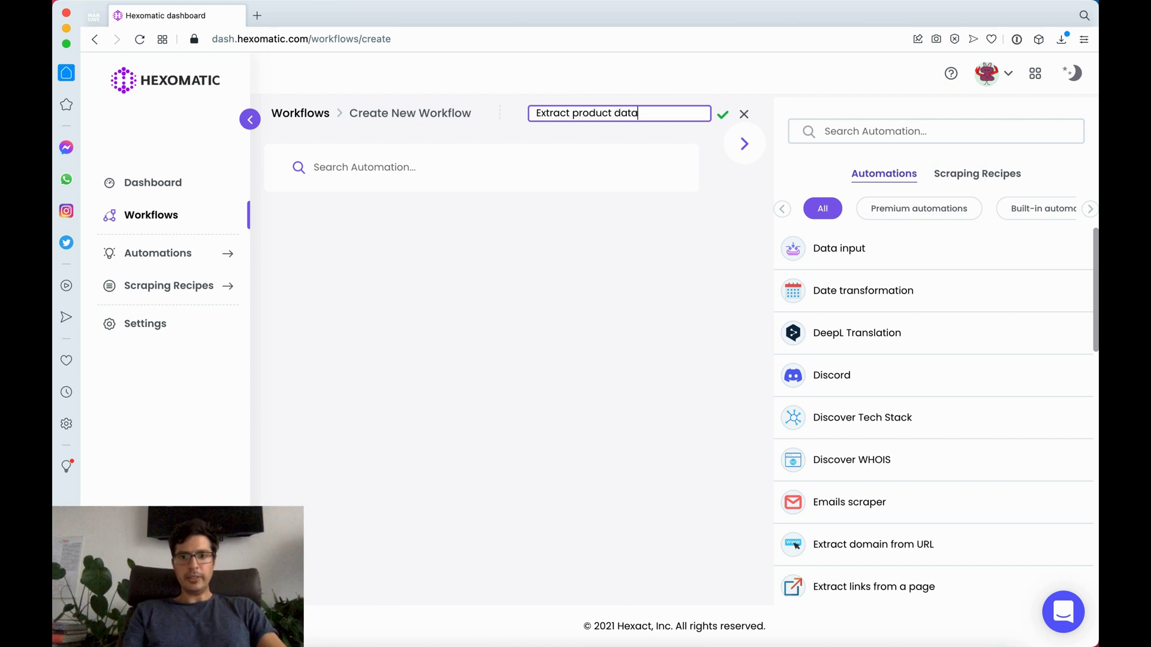
type("skincare")
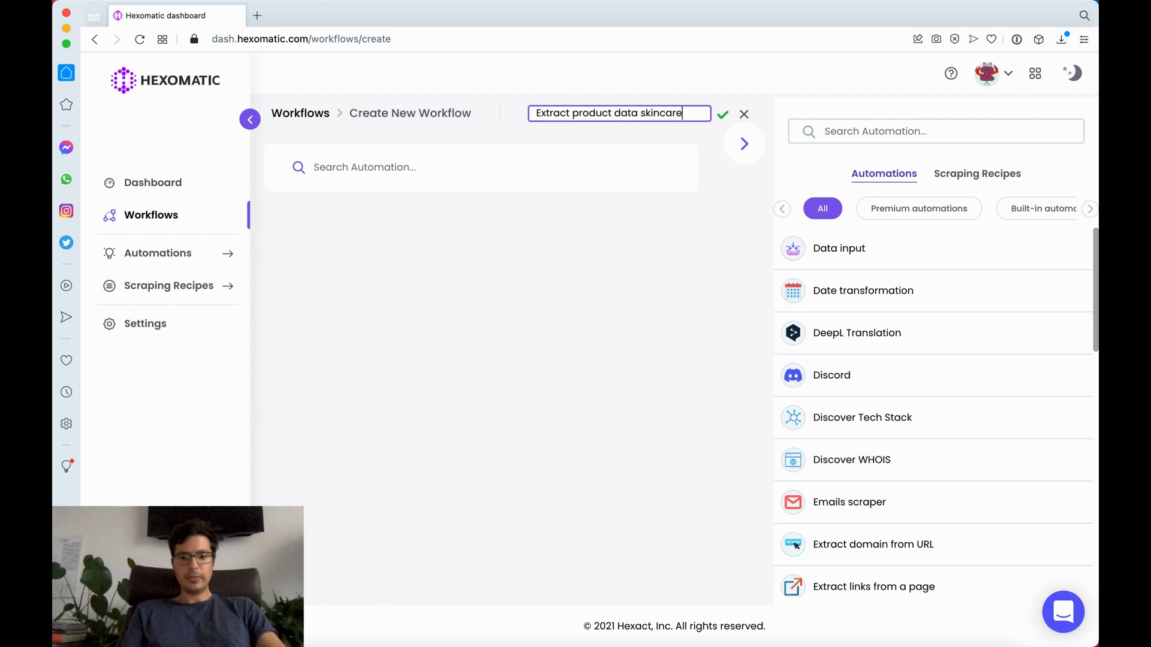
type(" tutorial")
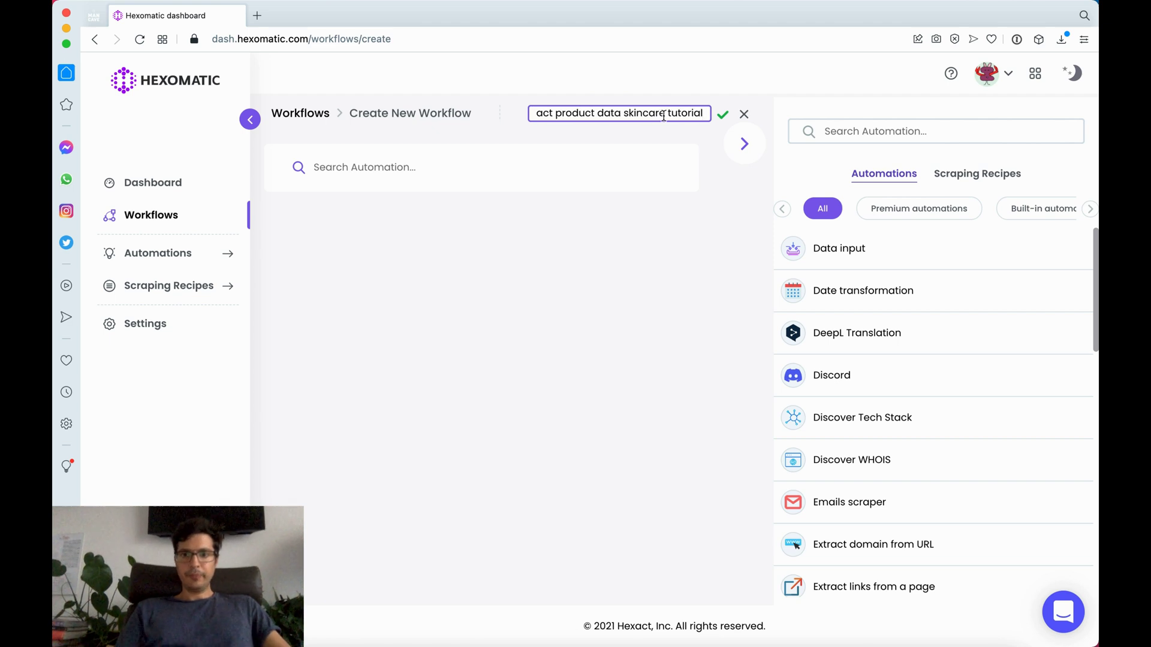
left_click(722, 114)
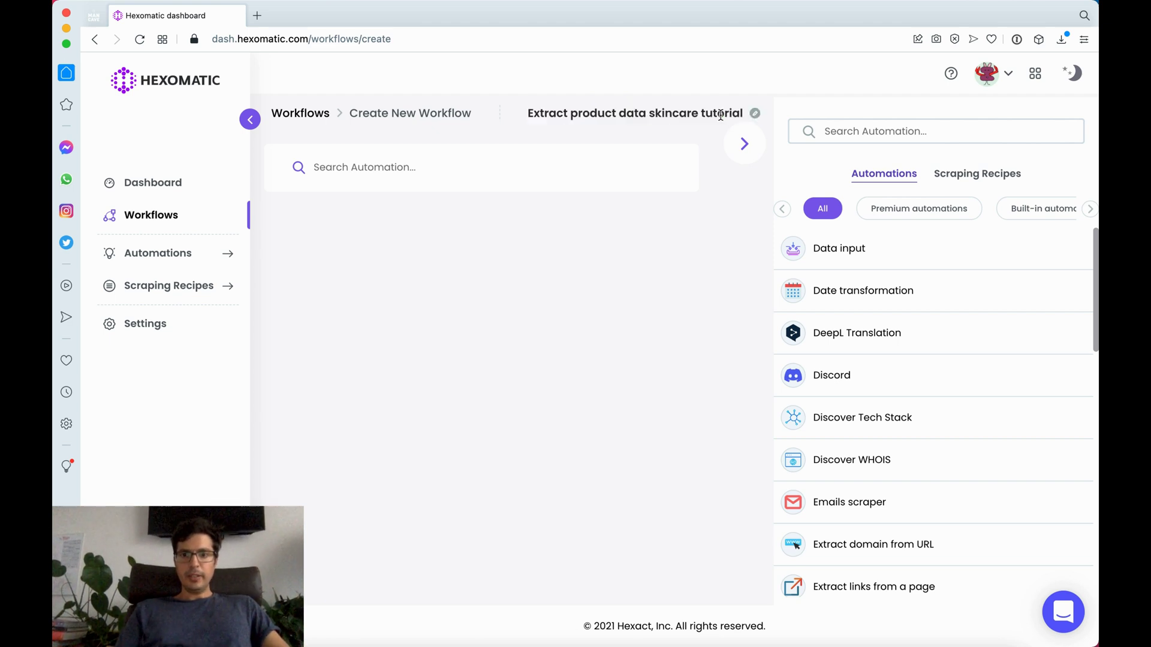
Step: Add the Skincare get all products and skincare detail page tutorial recipes, feeding Product URL into the second
left_click(965, 180)
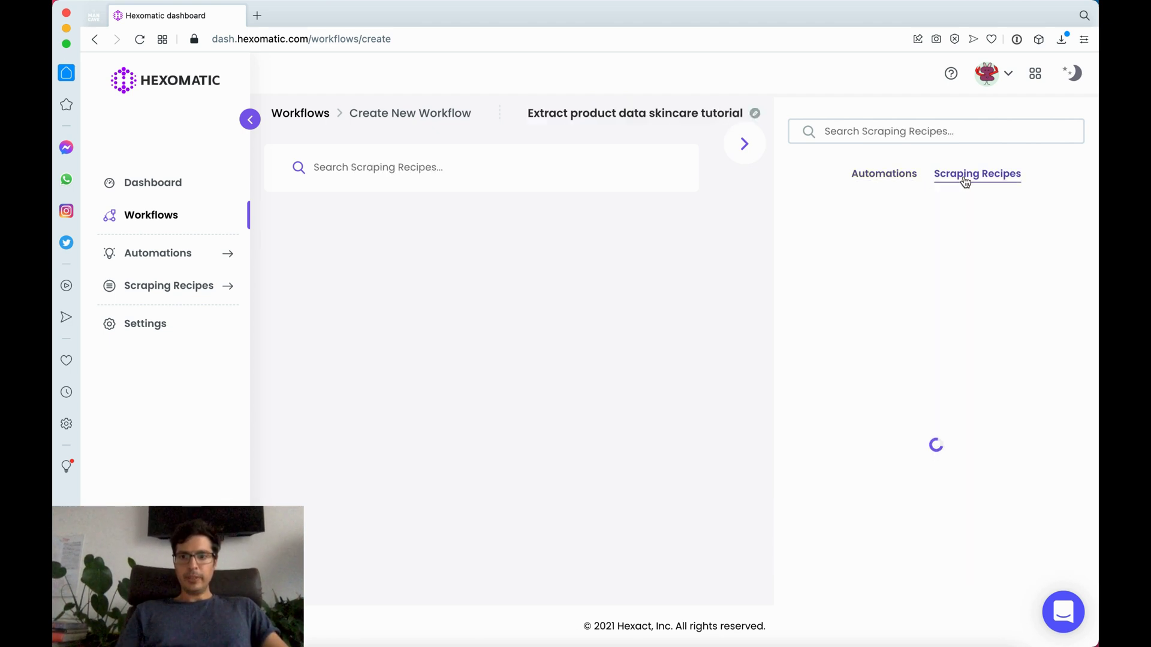
left_click(838, 131)
type("skincare")
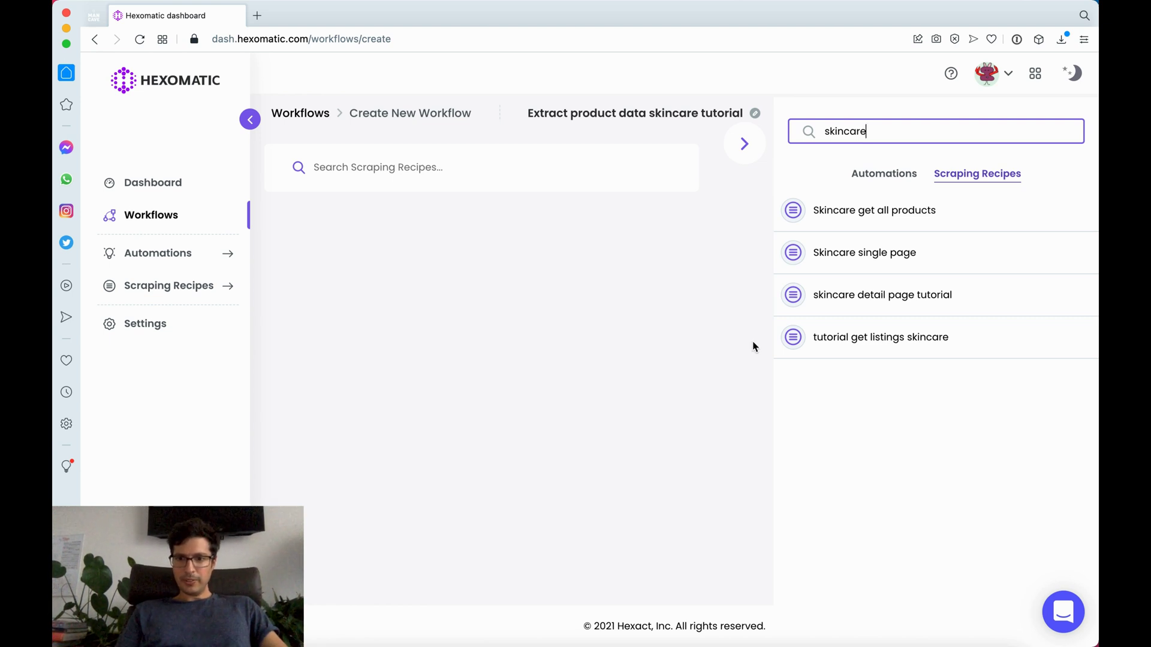
left_click(883, 223)
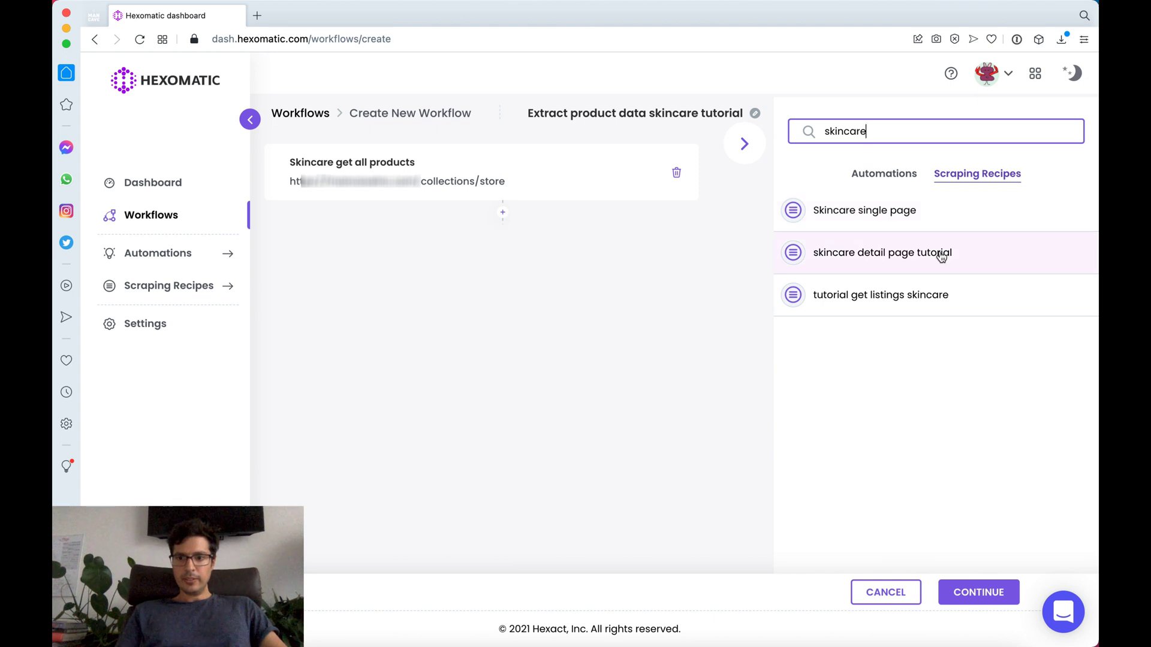
left_click(904, 254)
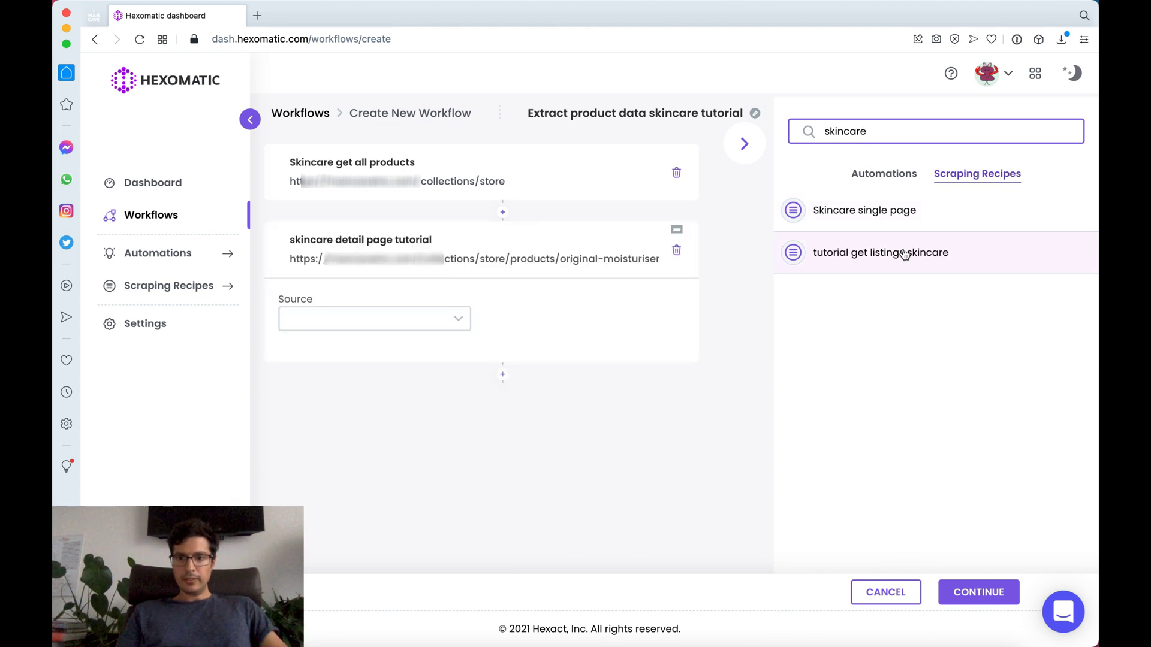
left_click(383, 327)
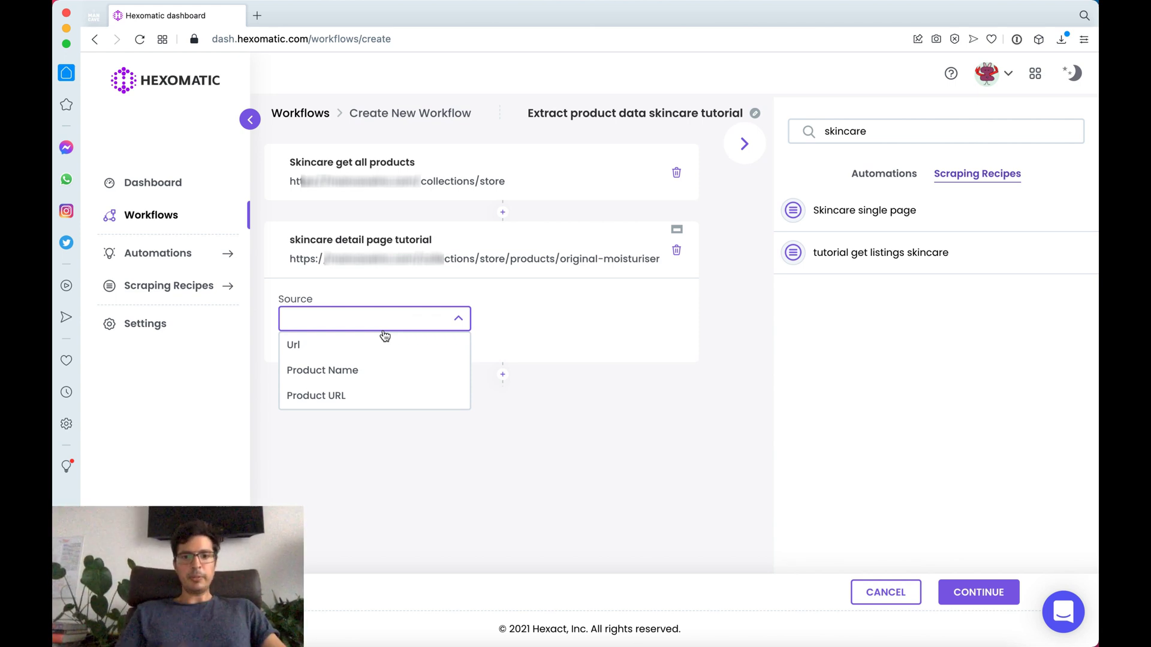
left_click(342, 397)
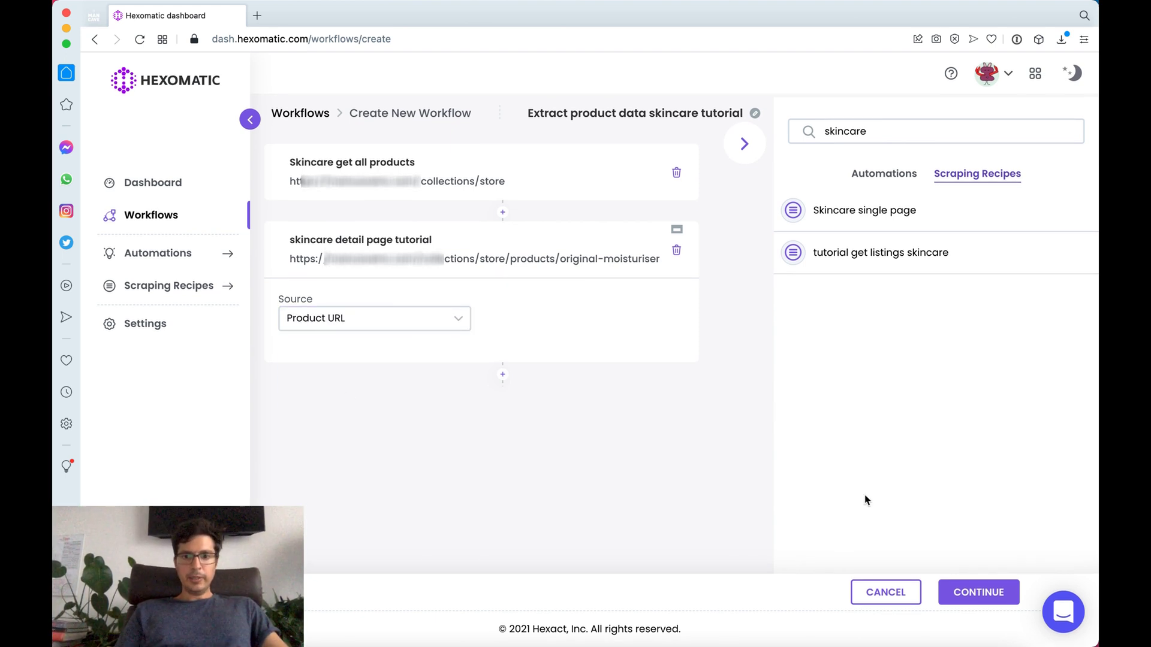
Step: Dismiss the run options without running, clear the 'skincare' search and show the Automations list
left_click(975, 591)
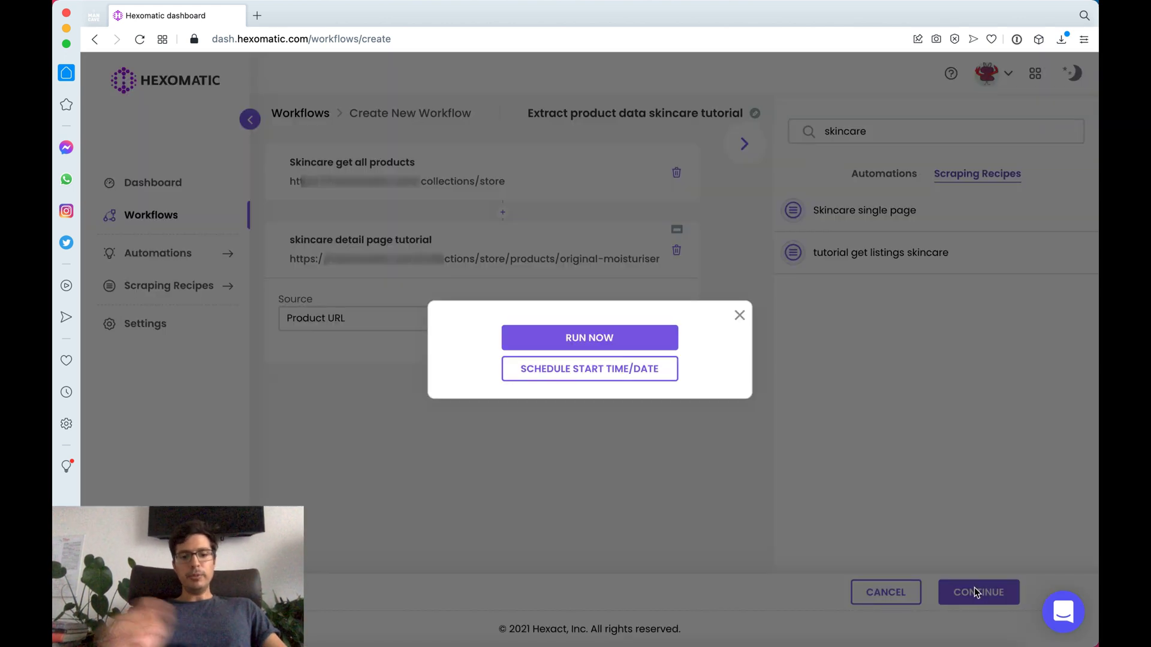
left_click(740, 314)
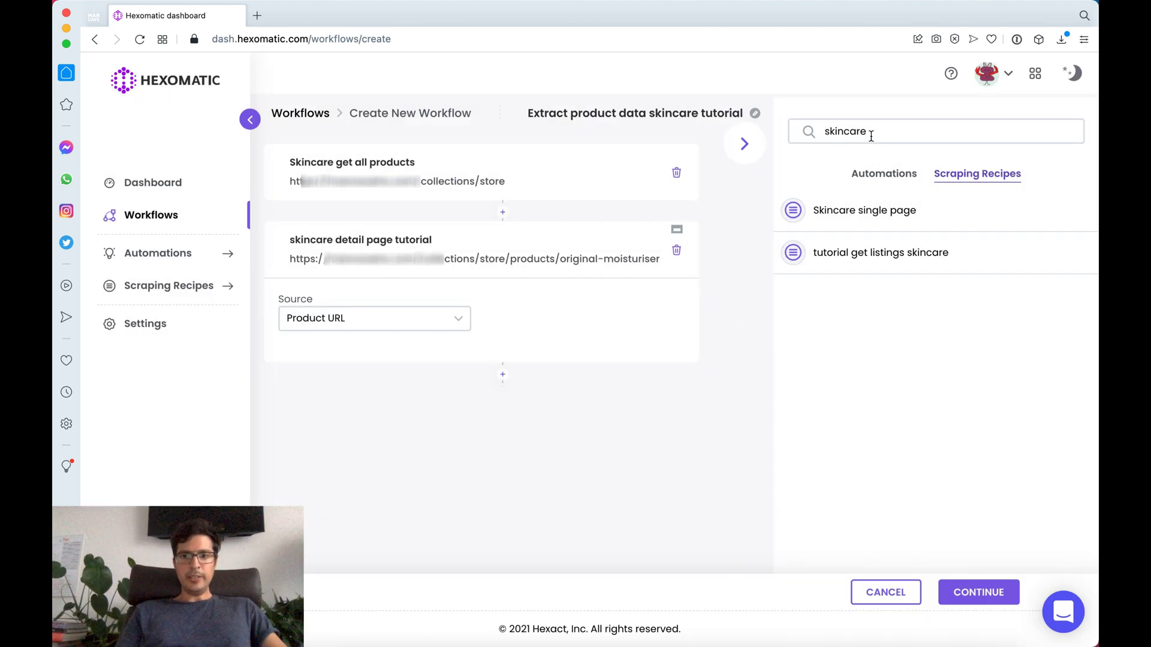
left_click_drag(870, 131, 822, 132)
key("BackSpace")
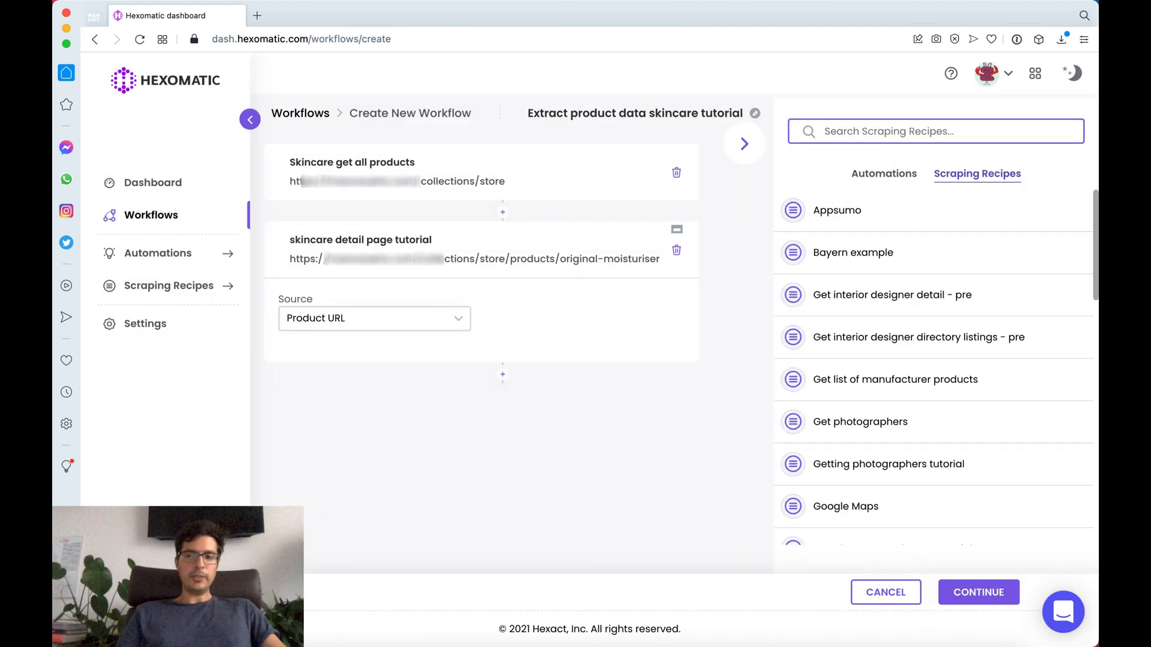
left_click(881, 172)
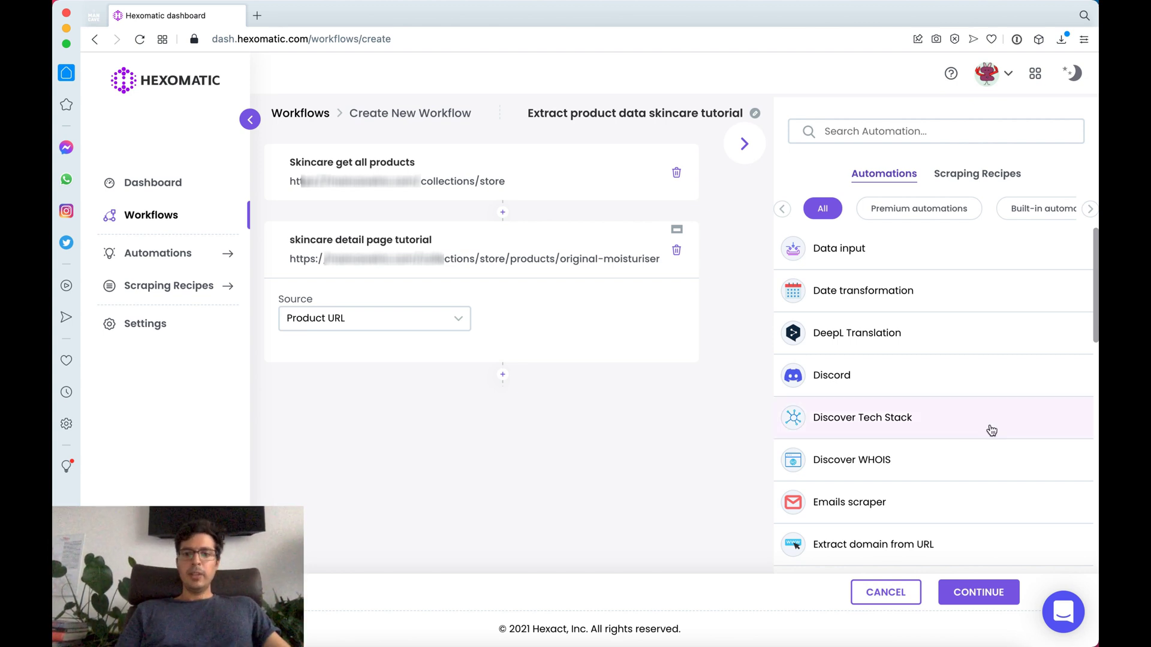
Step: Add an SEO meta tags step using Url as its source
scroll(989, 430, "down", 7)
scroll(992, 430, "down", 3)
left_click(869, 377)
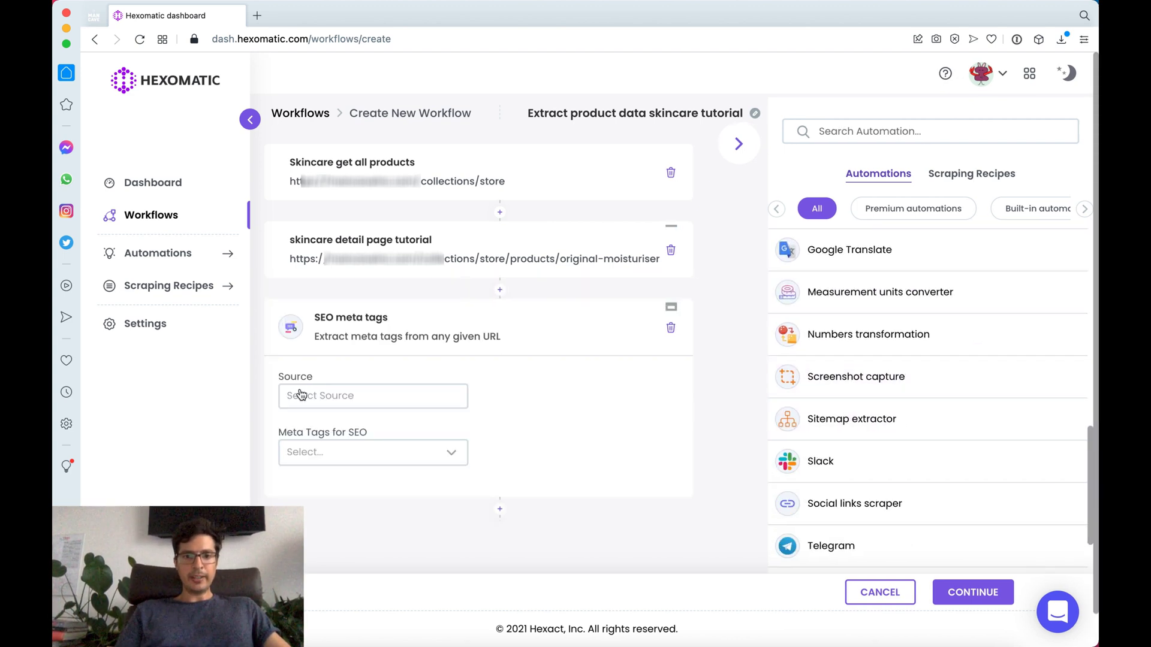
left_click(360, 395)
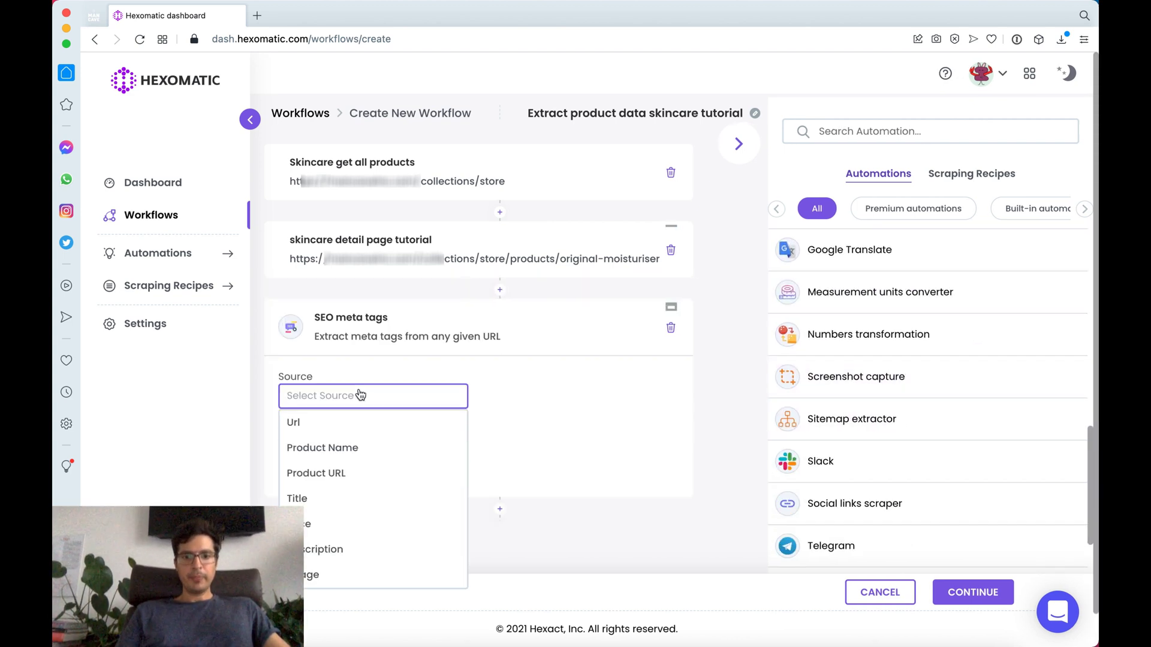
left_click(373, 431)
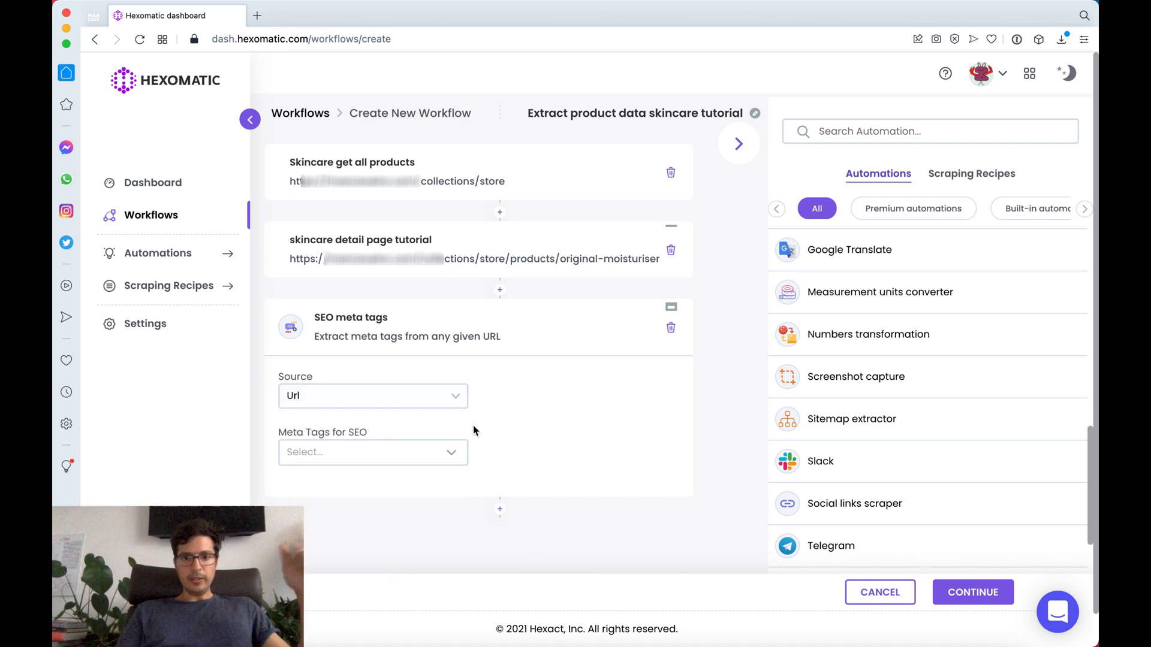
Step: Choose title tag and meta description as the meta tags to extract
left_click(379, 452)
scroll(528, 466, "down", 1)
scroll(360, 483, "down", 1)
left_click(338, 478)
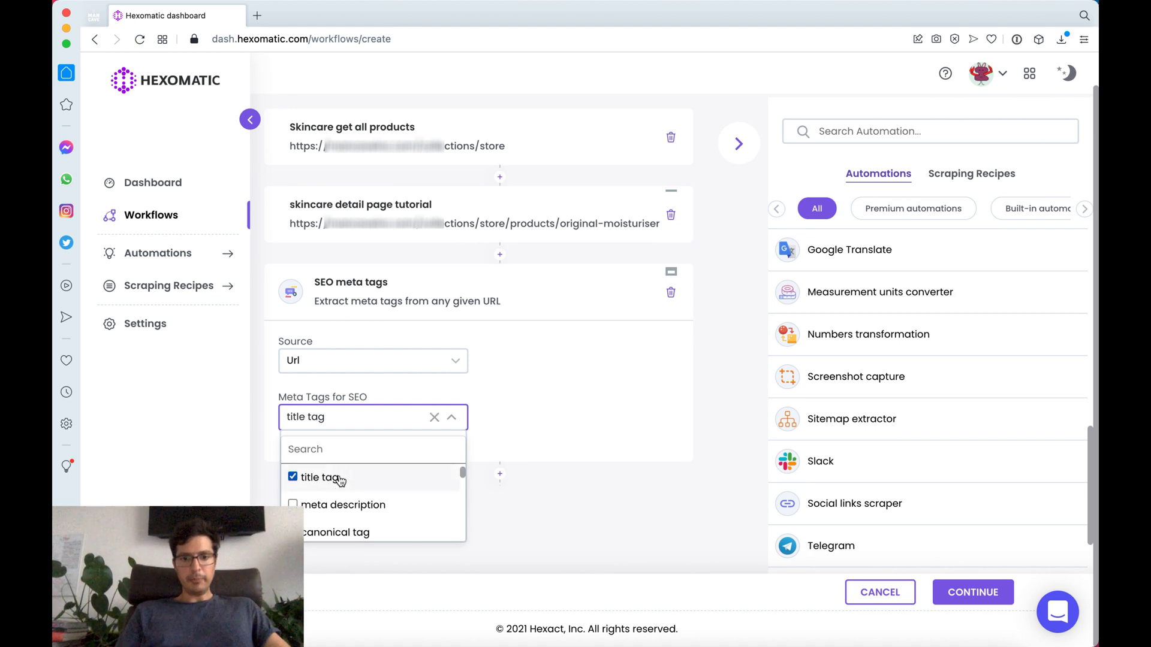
left_click(371, 500)
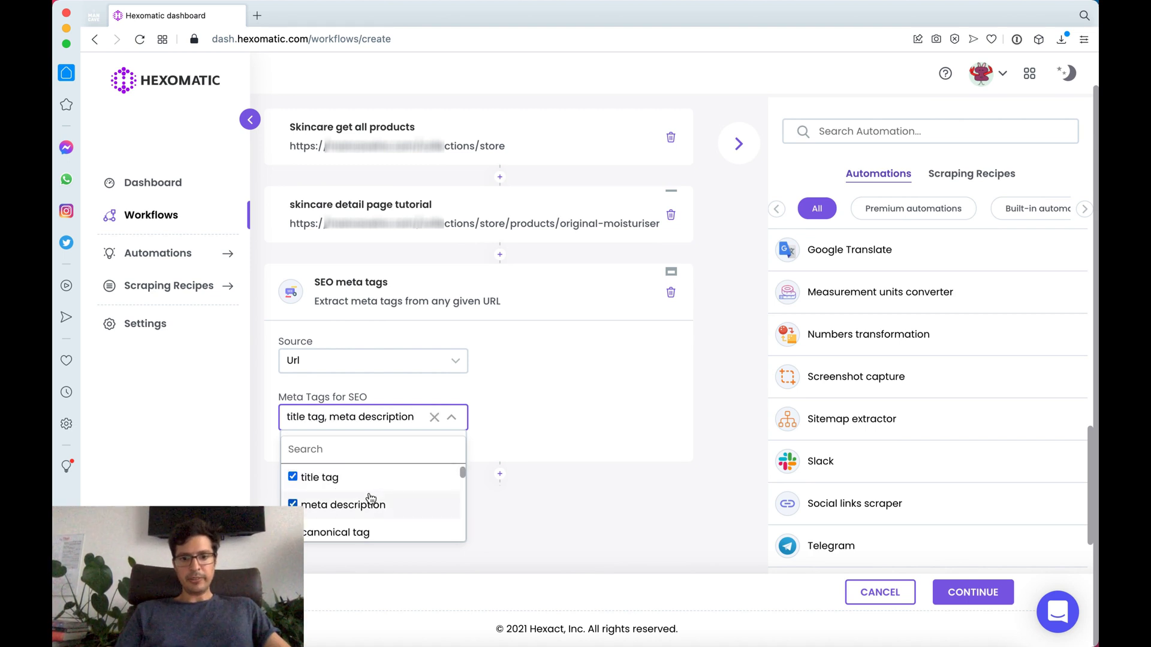
left_click(536, 471)
scroll(536, 471, "down", 1)
scroll(981, 405, "down", 1)
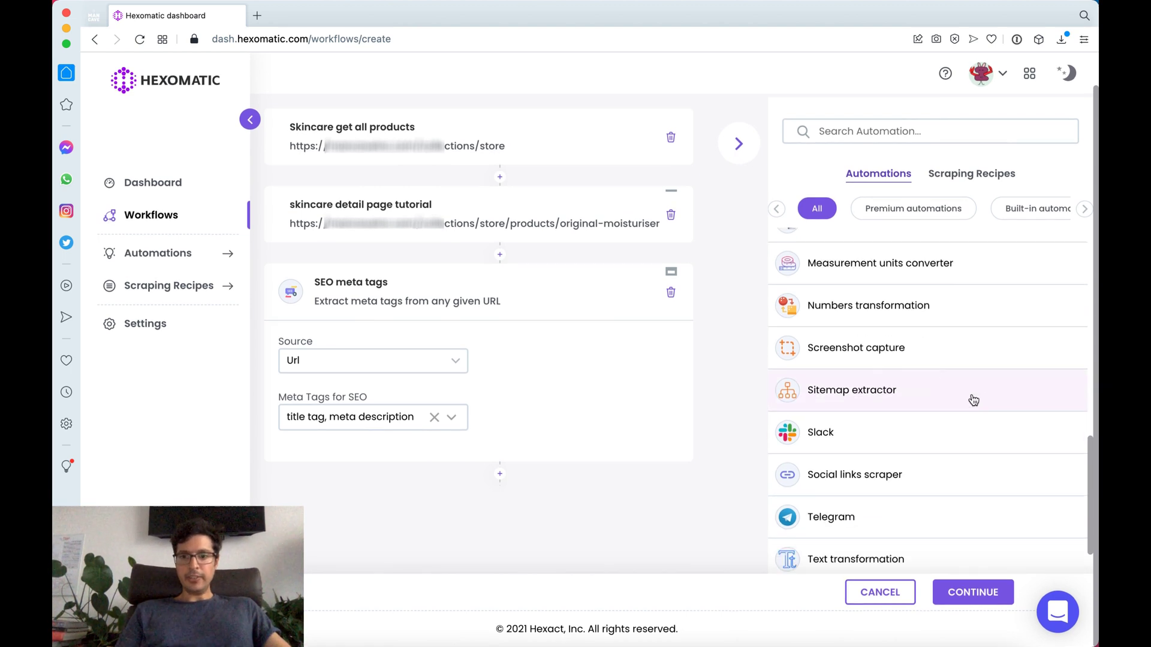
scroll(917, 361, "down", 3)
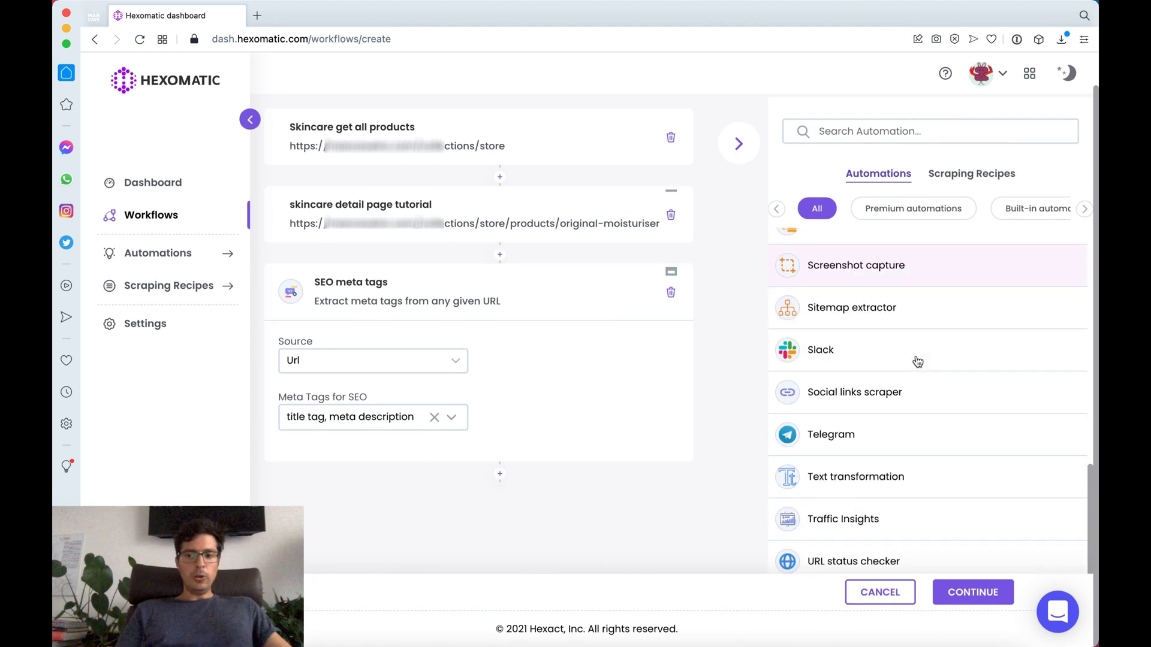
scroll(917, 361, "up", 15)
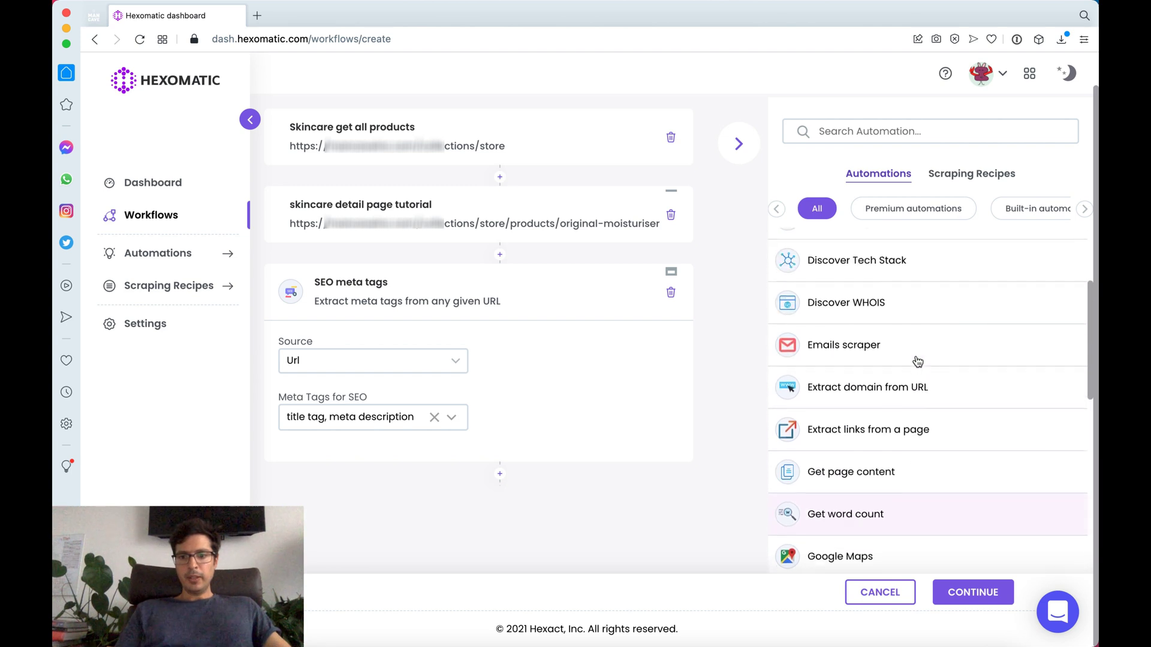
scroll(917, 360, "down", 1)
Step: Add a Get word count step with Product URL as its source
left_click(832, 503)
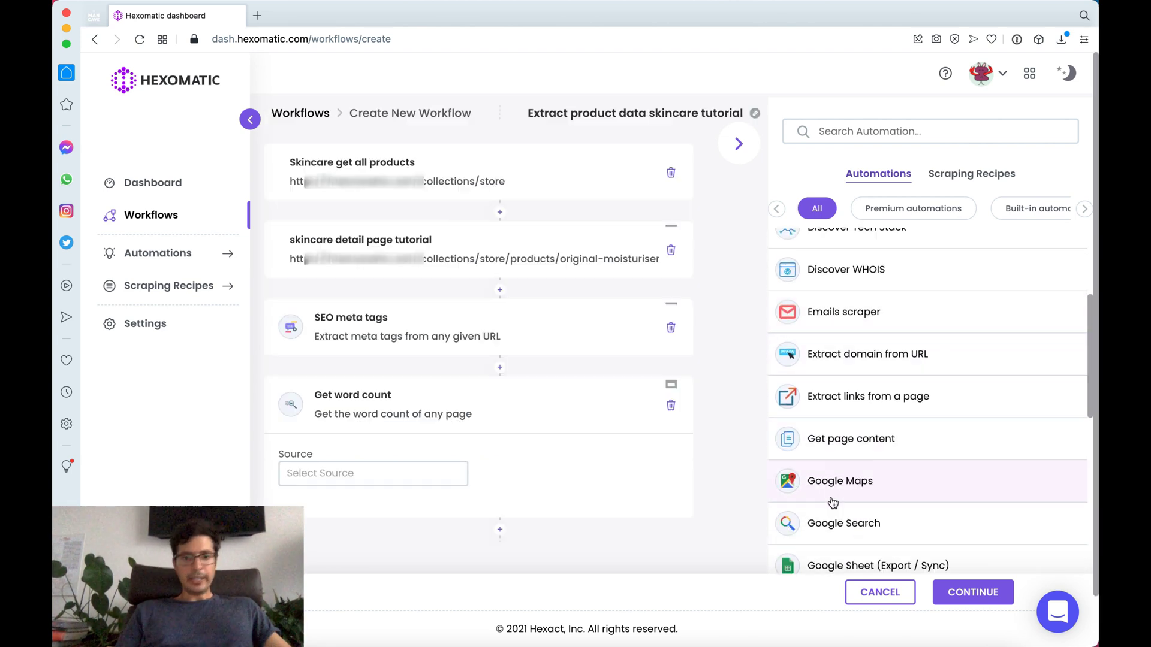
left_click(372, 475)
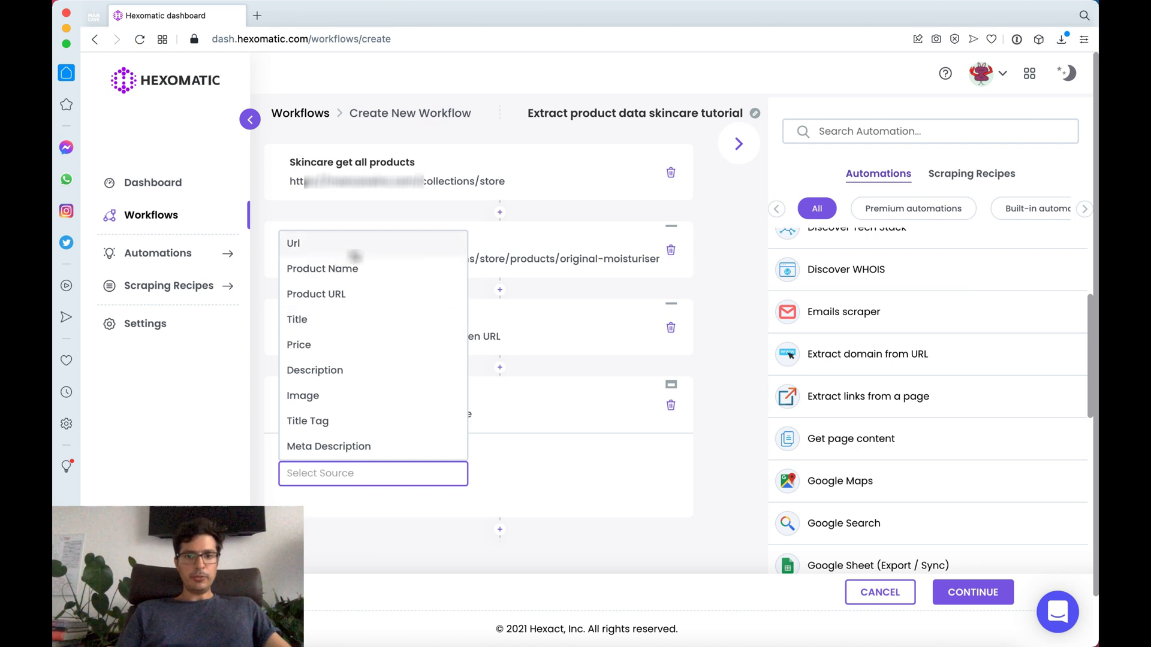
left_click(359, 294)
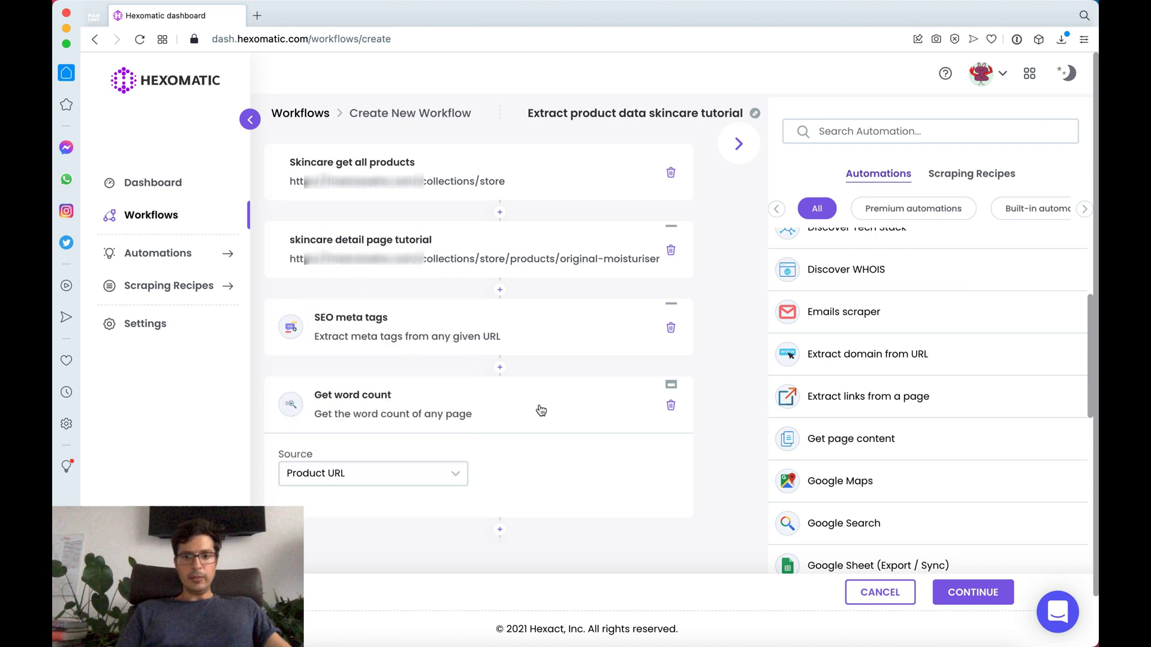
Step: Switch the SEO meta tags step's source to Product URL
left_click(451, 332)
left_click(305, 394)
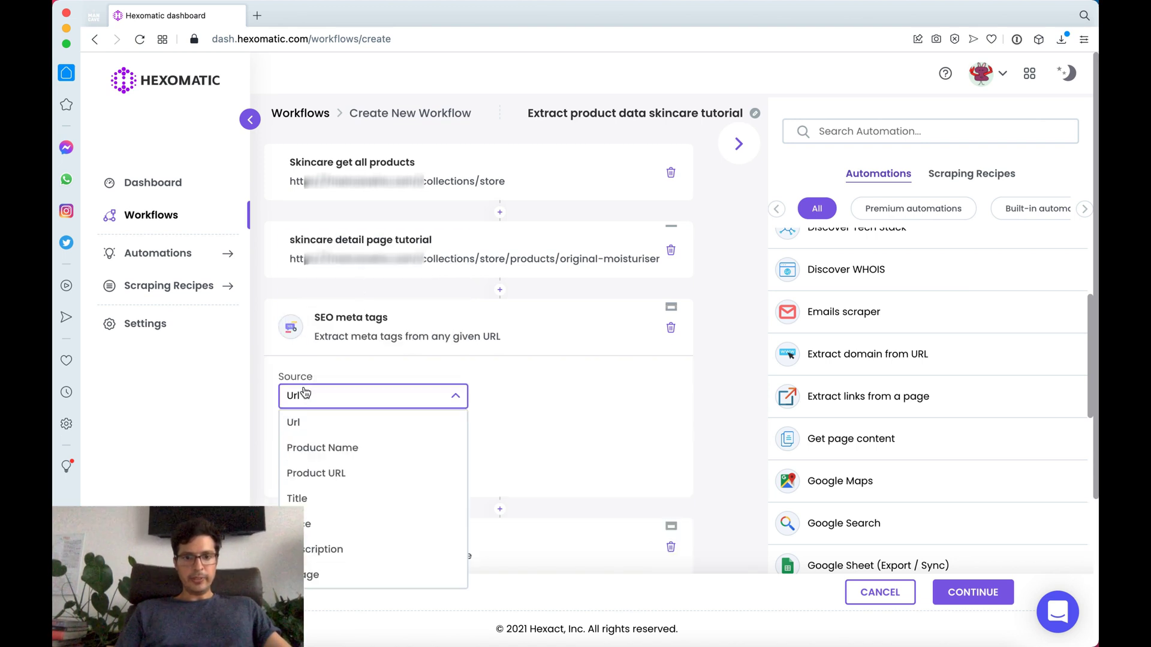
left_click(375, 472)
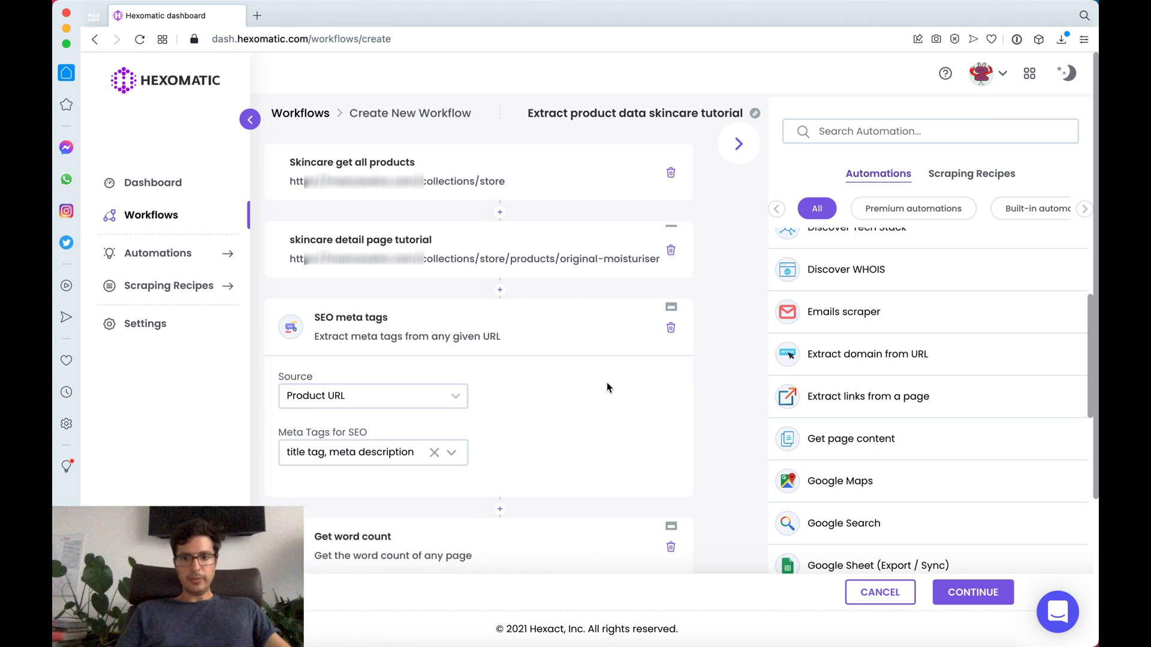
scroll(608, 387, "down", 3)
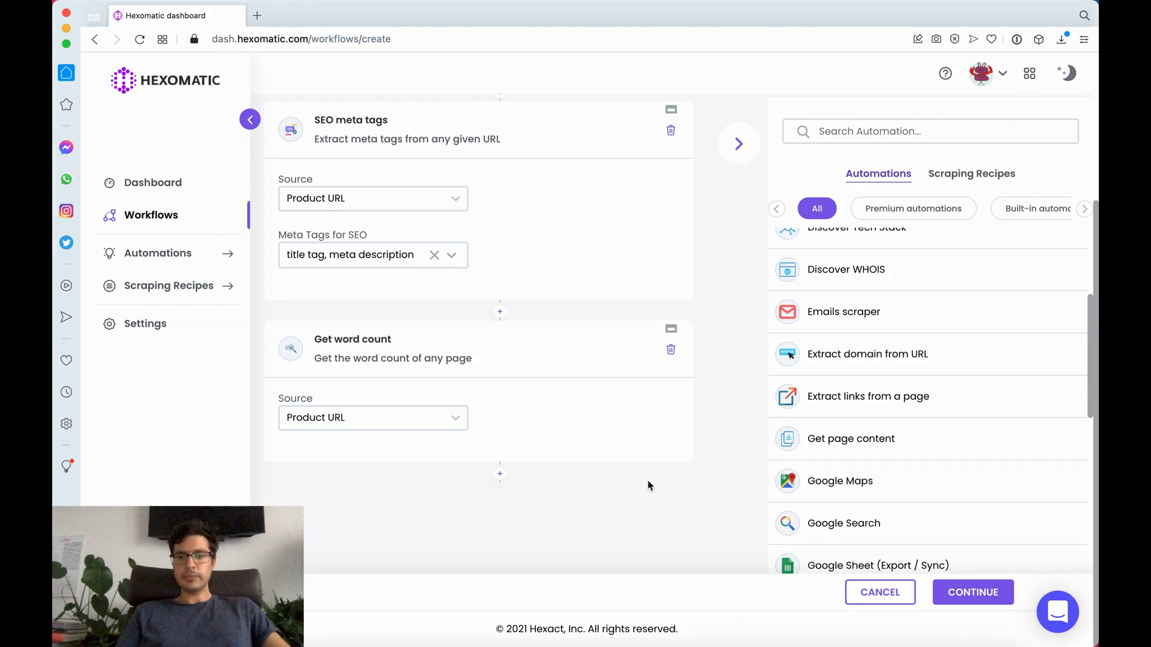
scroll(819, 388, "up", 3)
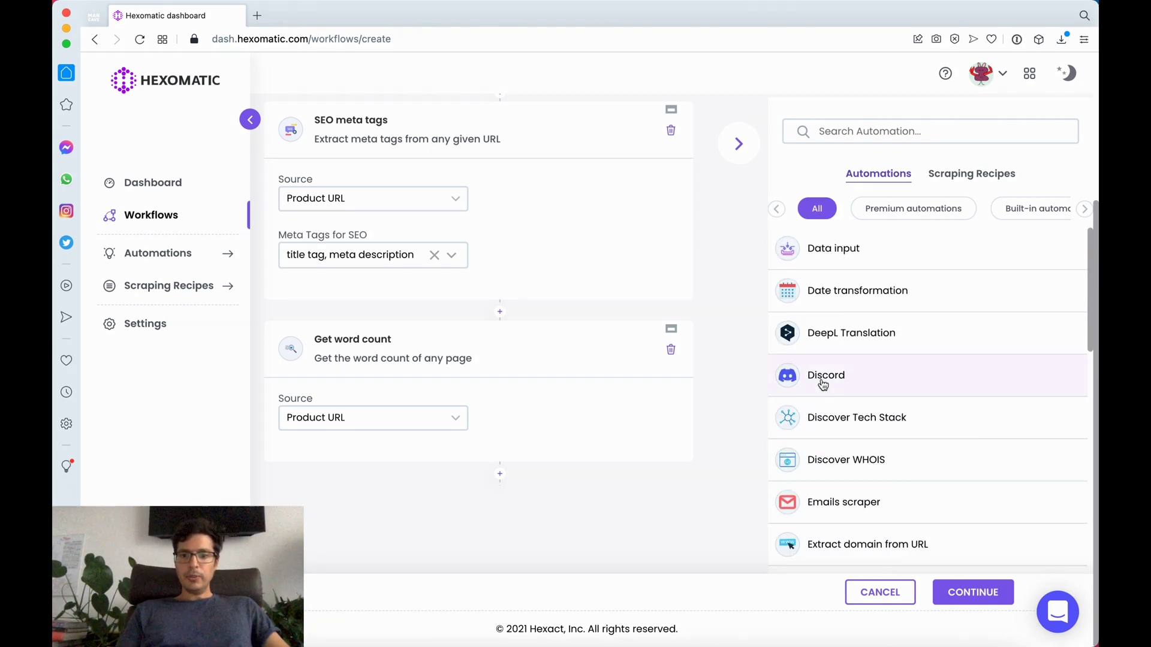
scroll(898, 430, "down", 15)
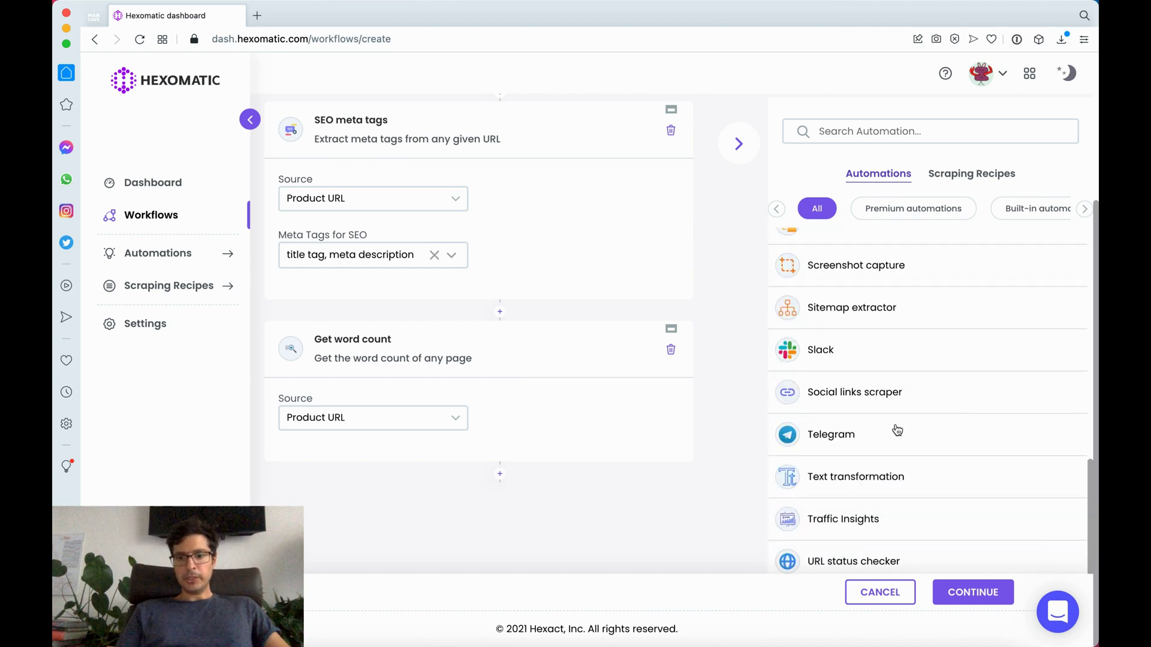
scroll(898, 430, "up", 15)
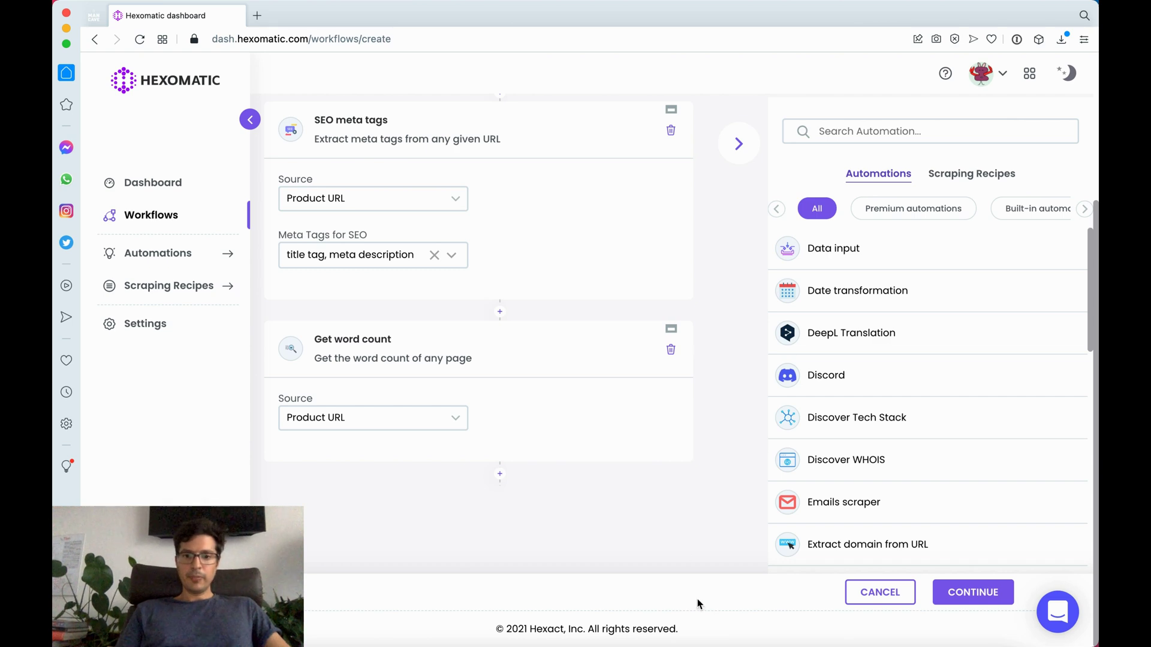
Step: Finish the 'Extract product data skincare tutorial' workflow and run it immediately
left_click(972, 596)
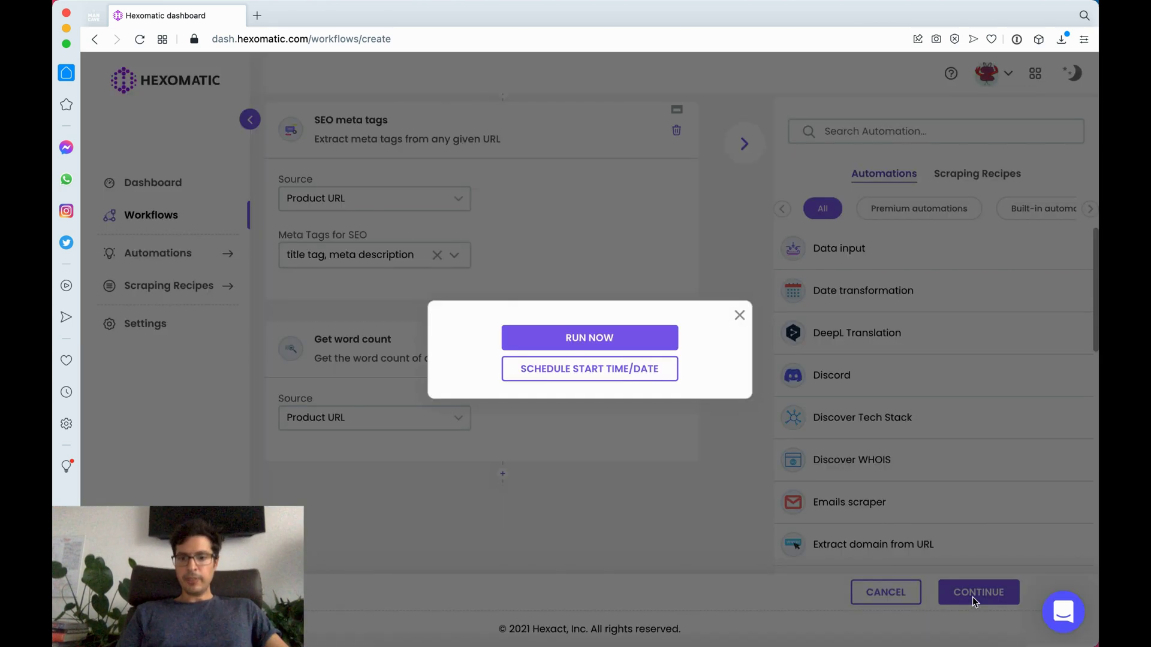
left_click(592, 339)
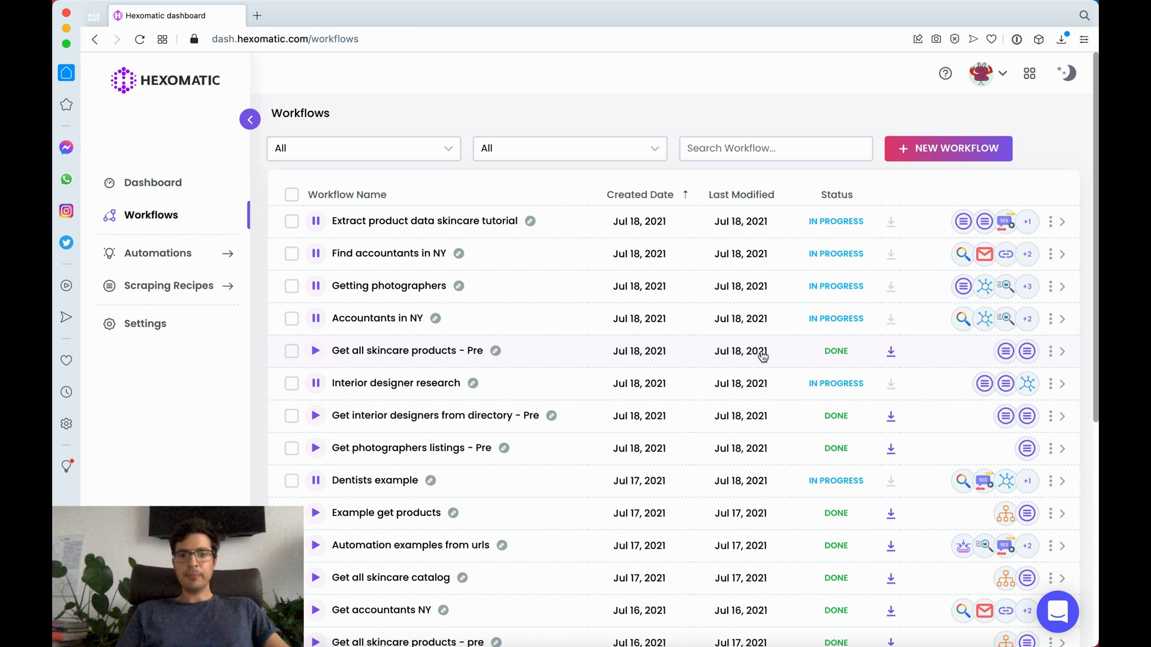
Step: Download the 'Get all skincare products - Pre' results as CSV and open the file
left_click(891, 355)
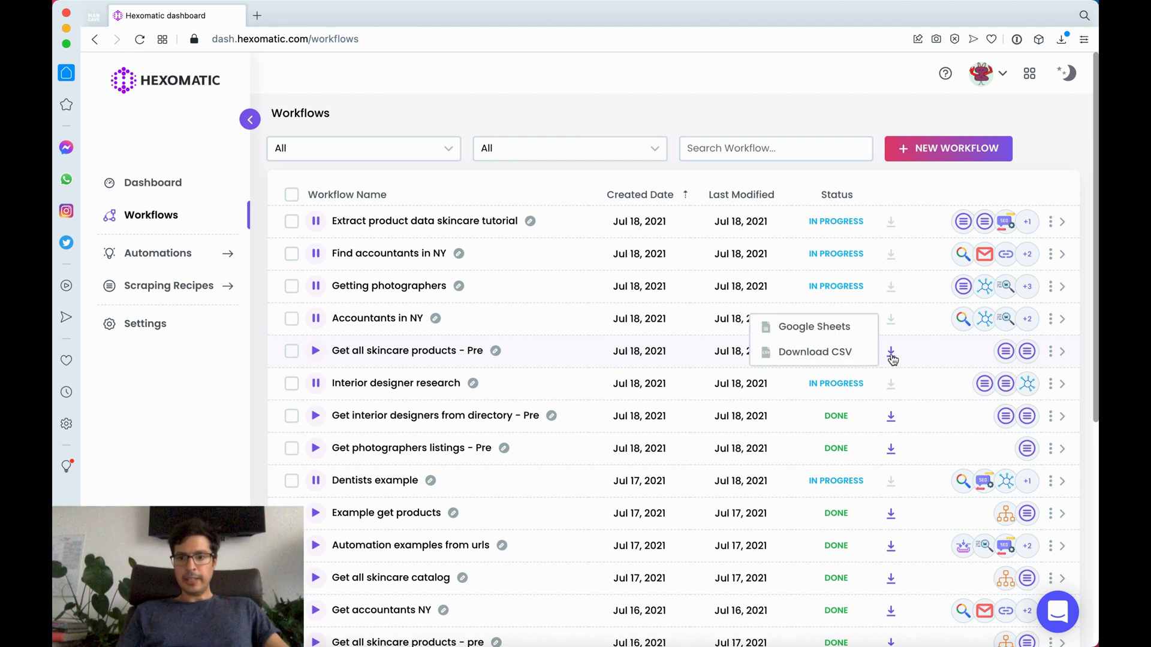
left_click(830, 354)
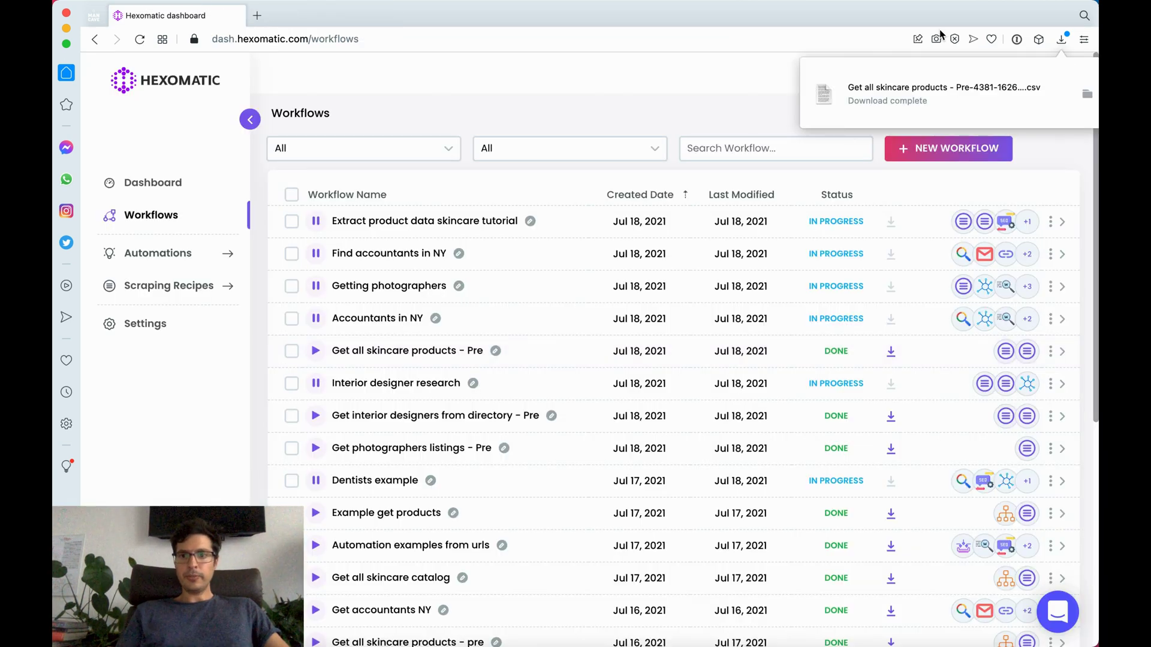
left_click(956, 99)
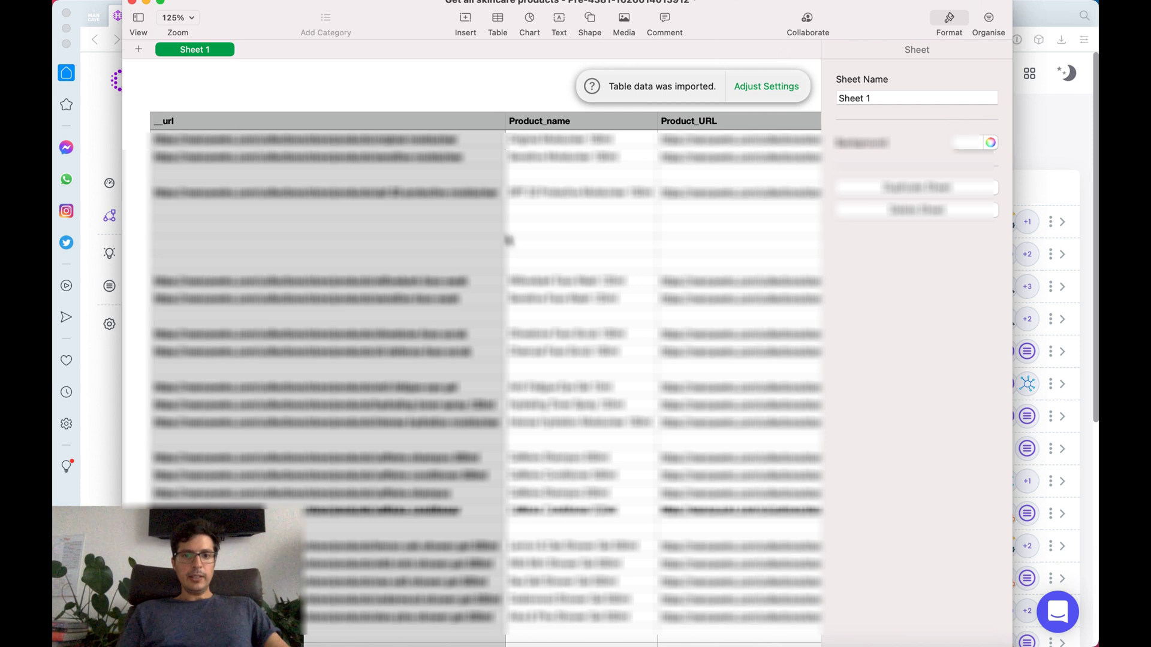
Step: Hide the Format sidebar and scroll across the columns to Price, Description_full and product_image
left_click(509, 239)
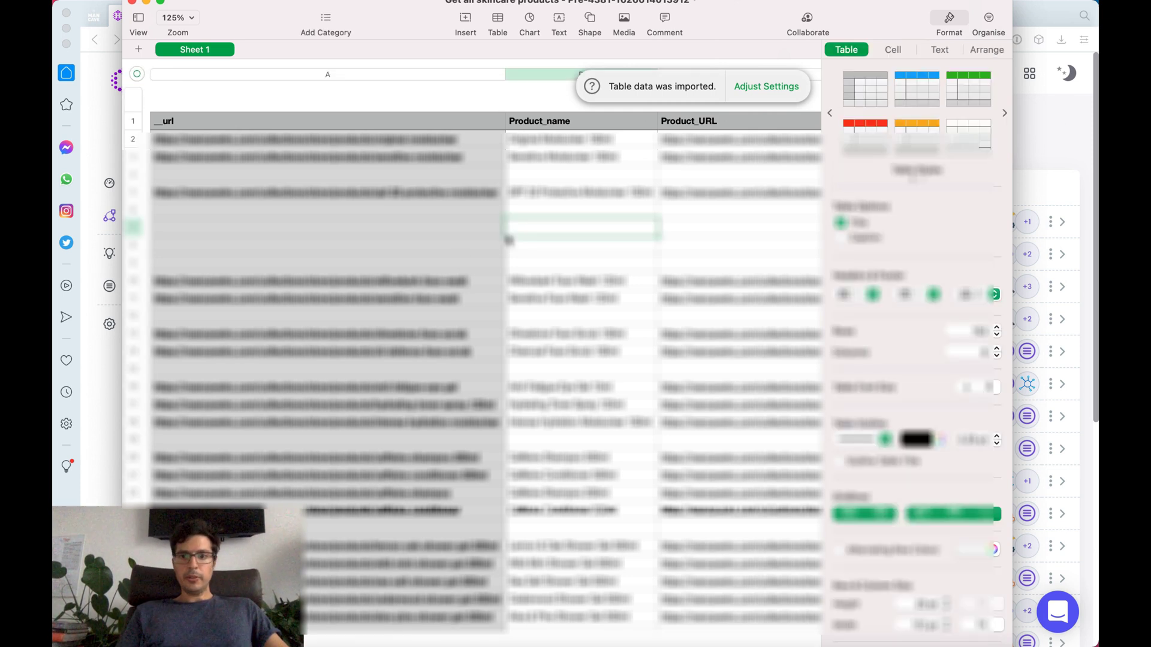
left_click(932, 18)
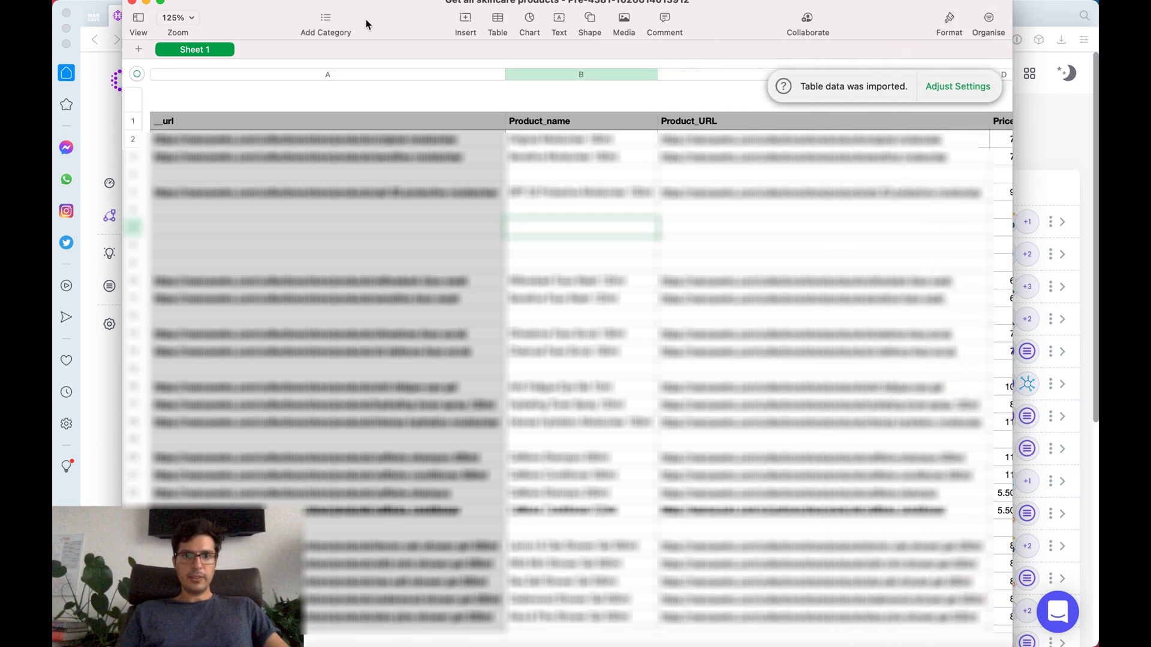
left_click_drag(359, 13, 328, 31)
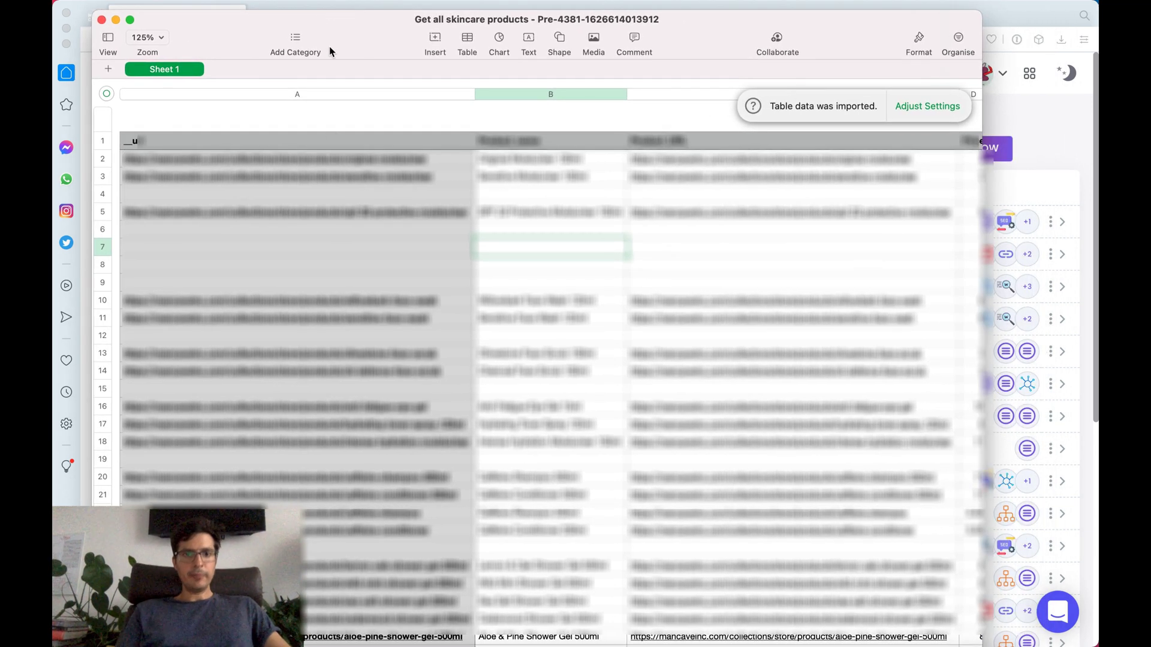
scroll(337, 192, "right", 2)
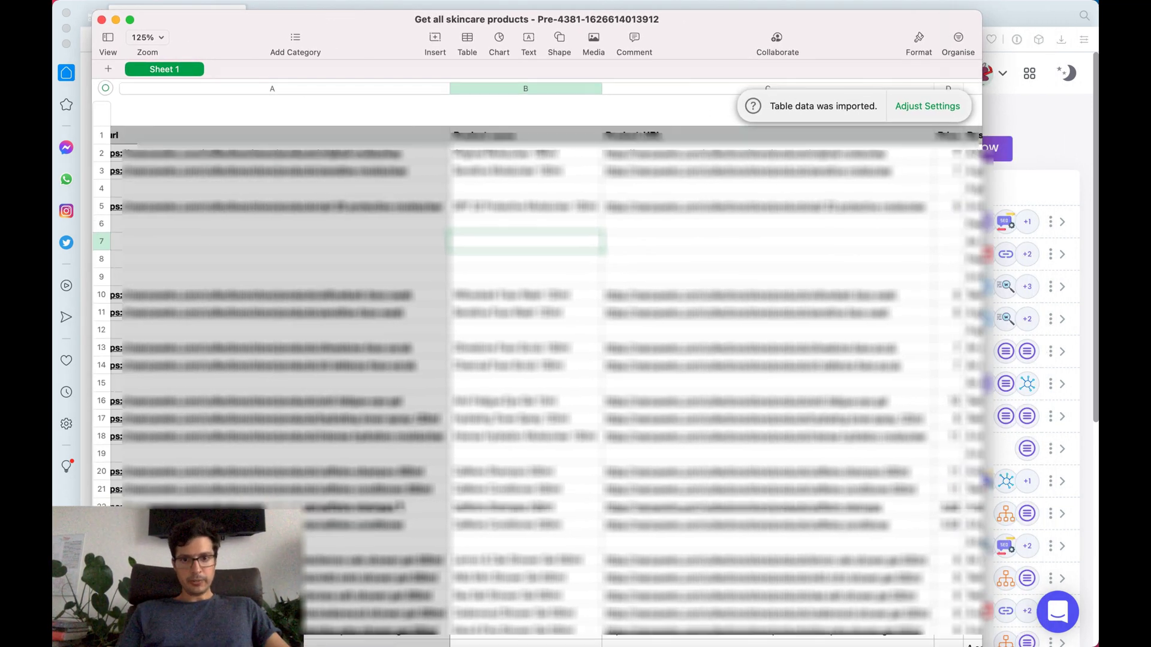
scroll(536, 158, "right", 5)
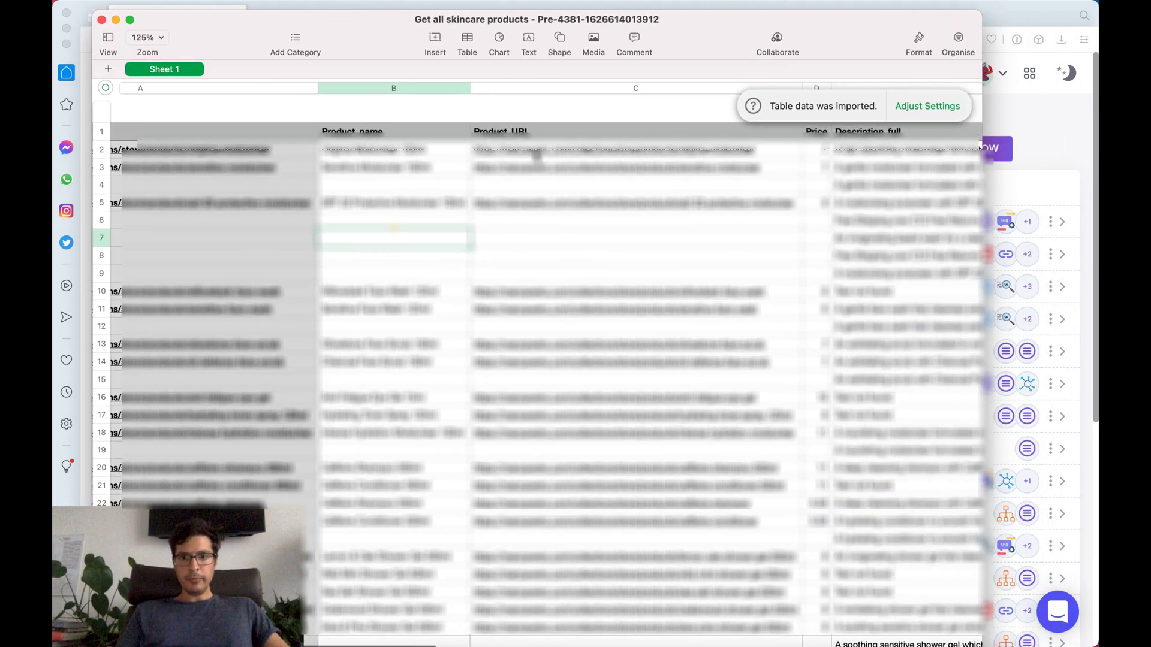
scroll(536, 157, "right", 10)
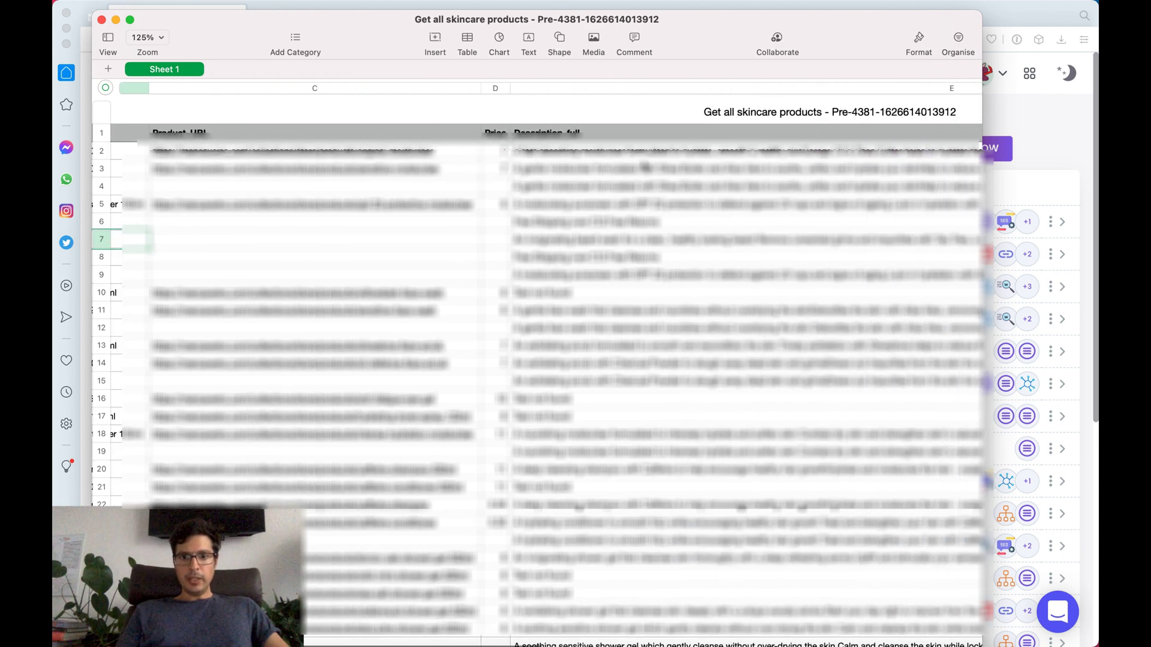
scroll(611, 172, "right", 6)
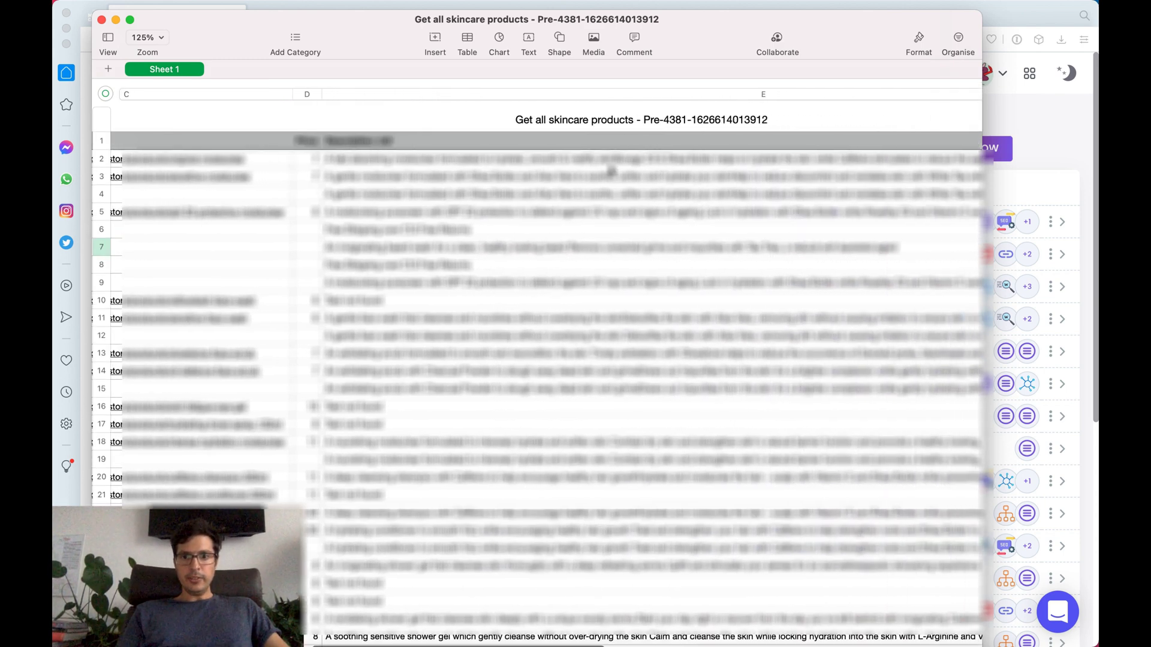
scroll(611, 172, "right", 15)
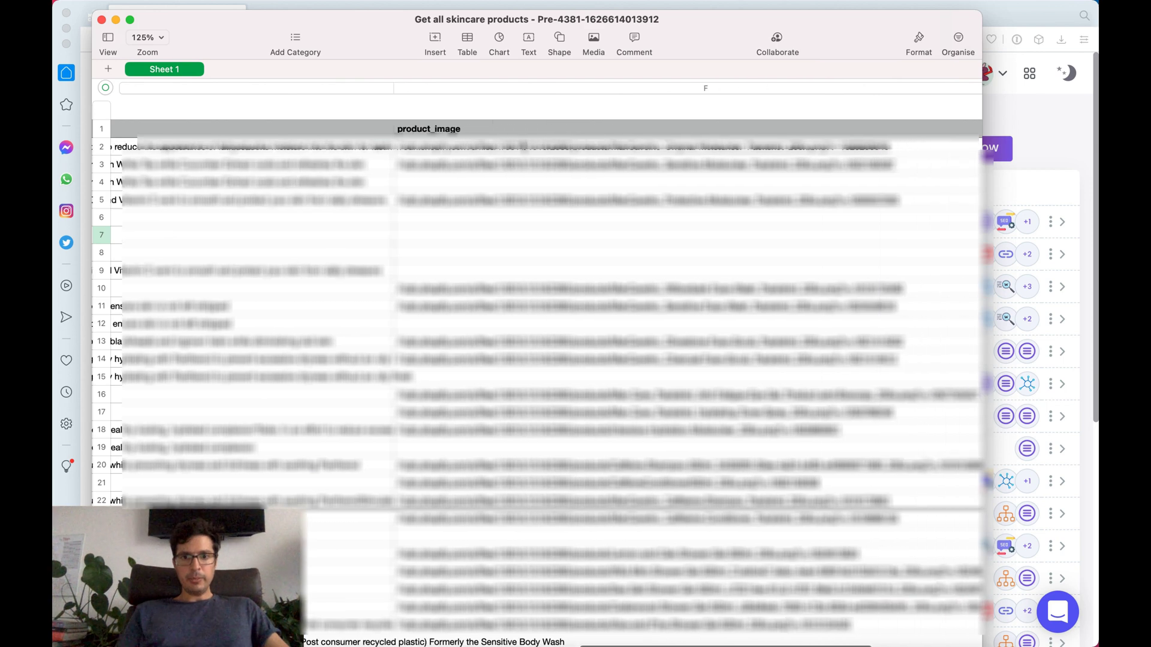
scroll(678, 150, "right", 8)
scroll(686, 148, "left", 12)
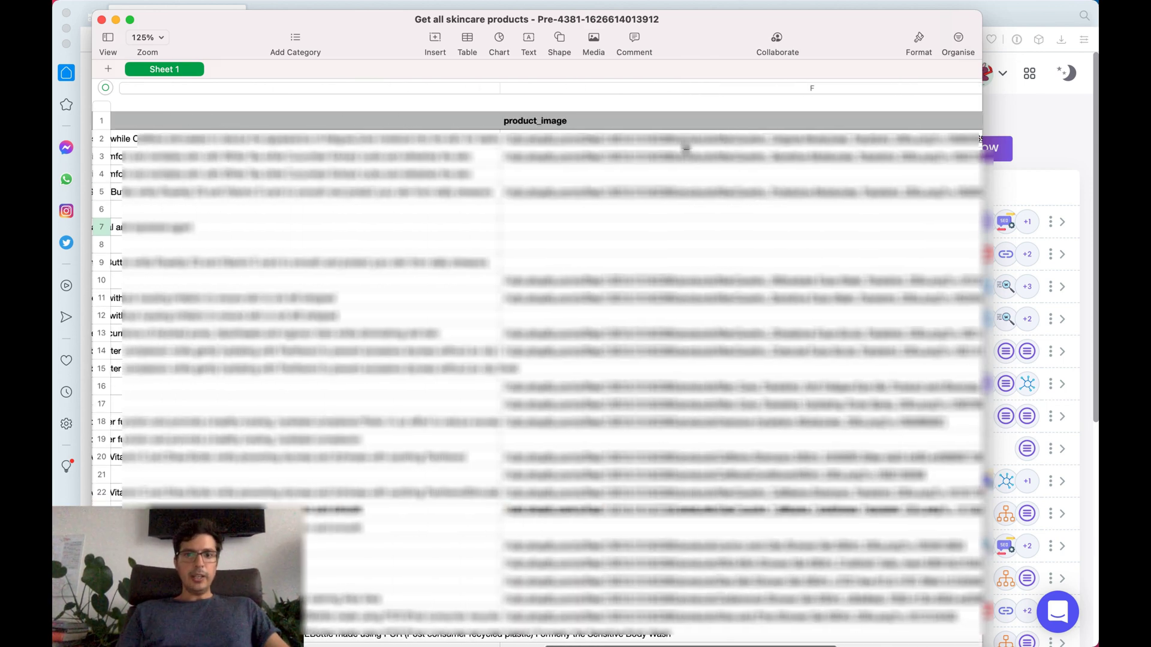
scroll(687, 149, "left", 3)
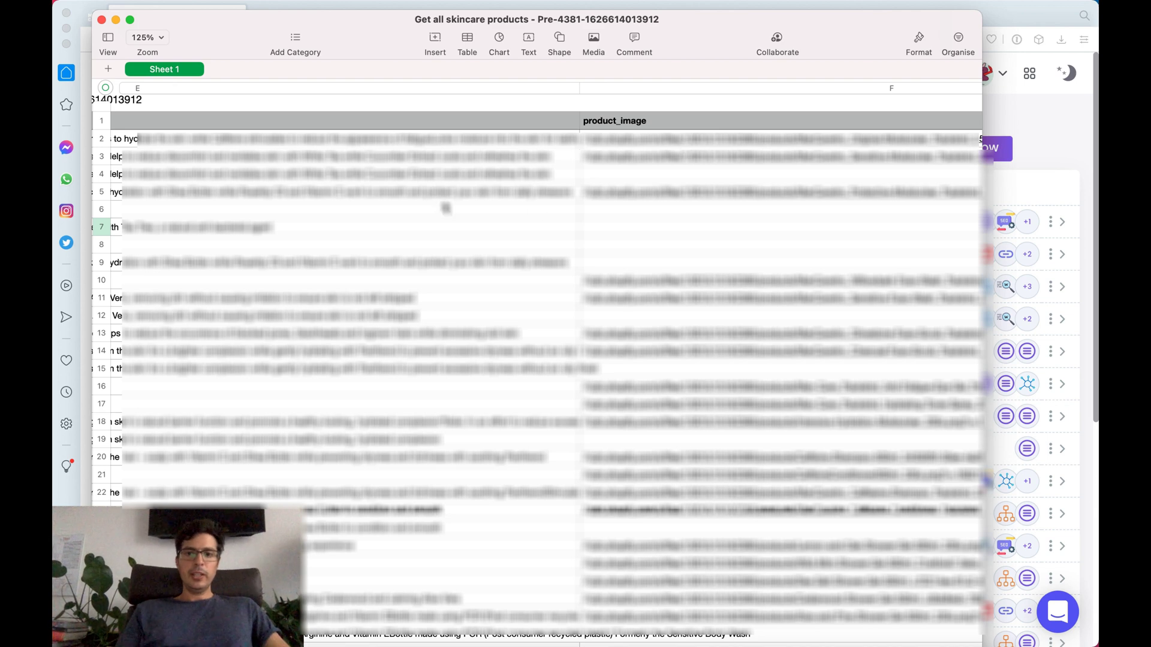
scroll(434, 199, "left", 10)
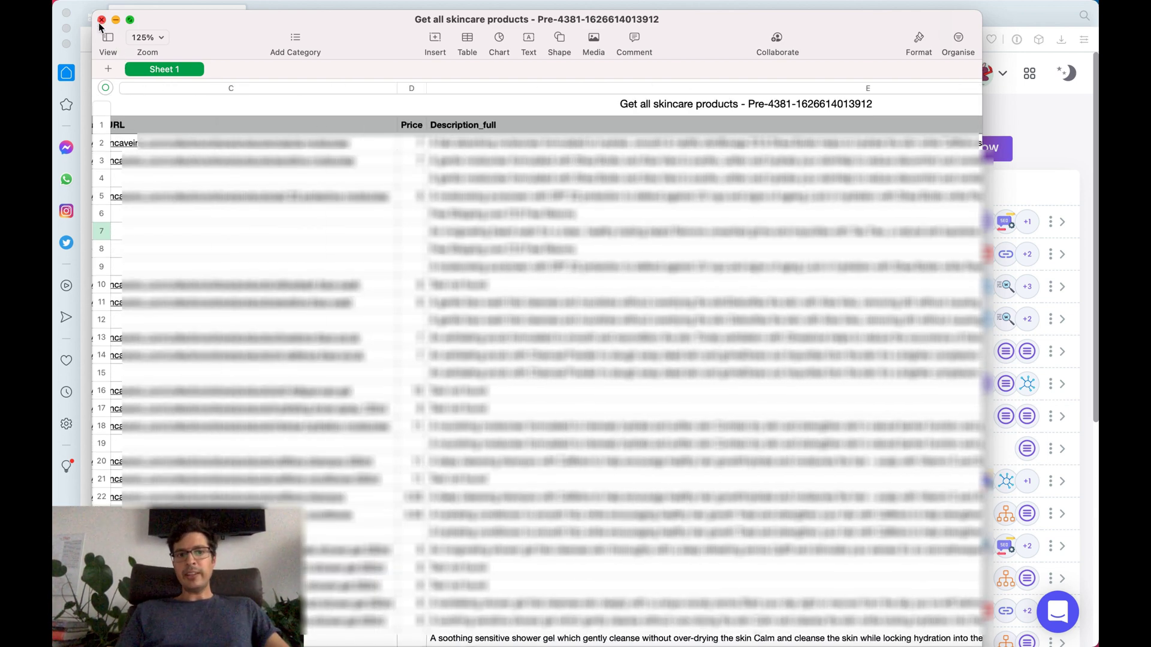
Step: Close the Numbers results spreadsheet to return to the Hexomatic Workflows list
left_click(100, 19)
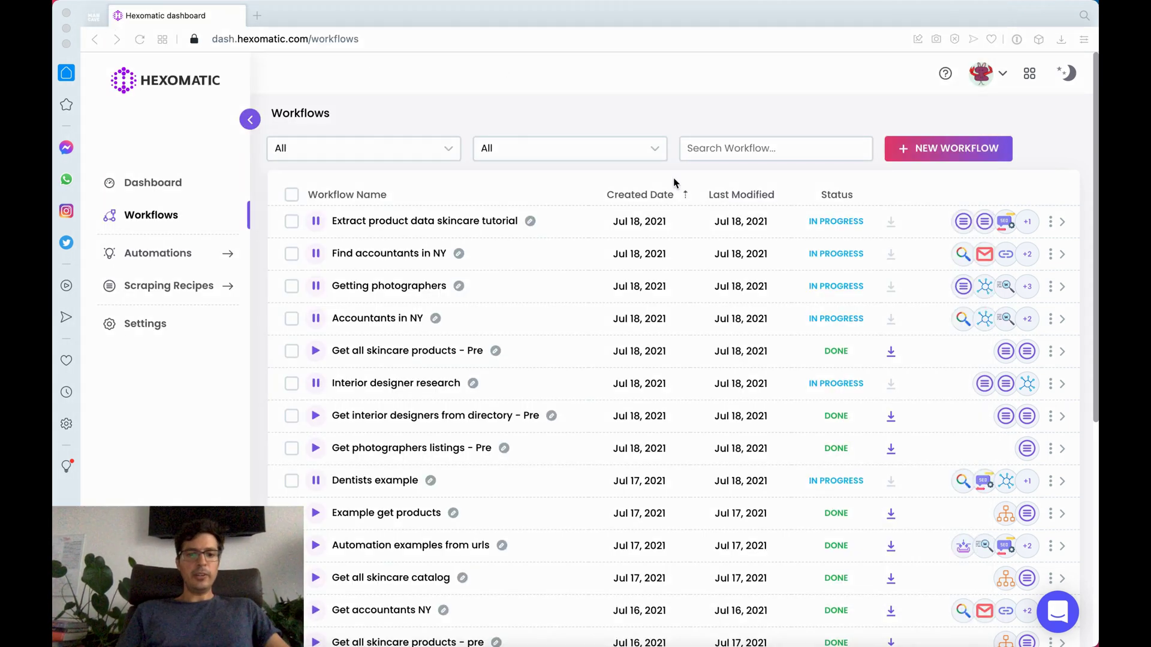